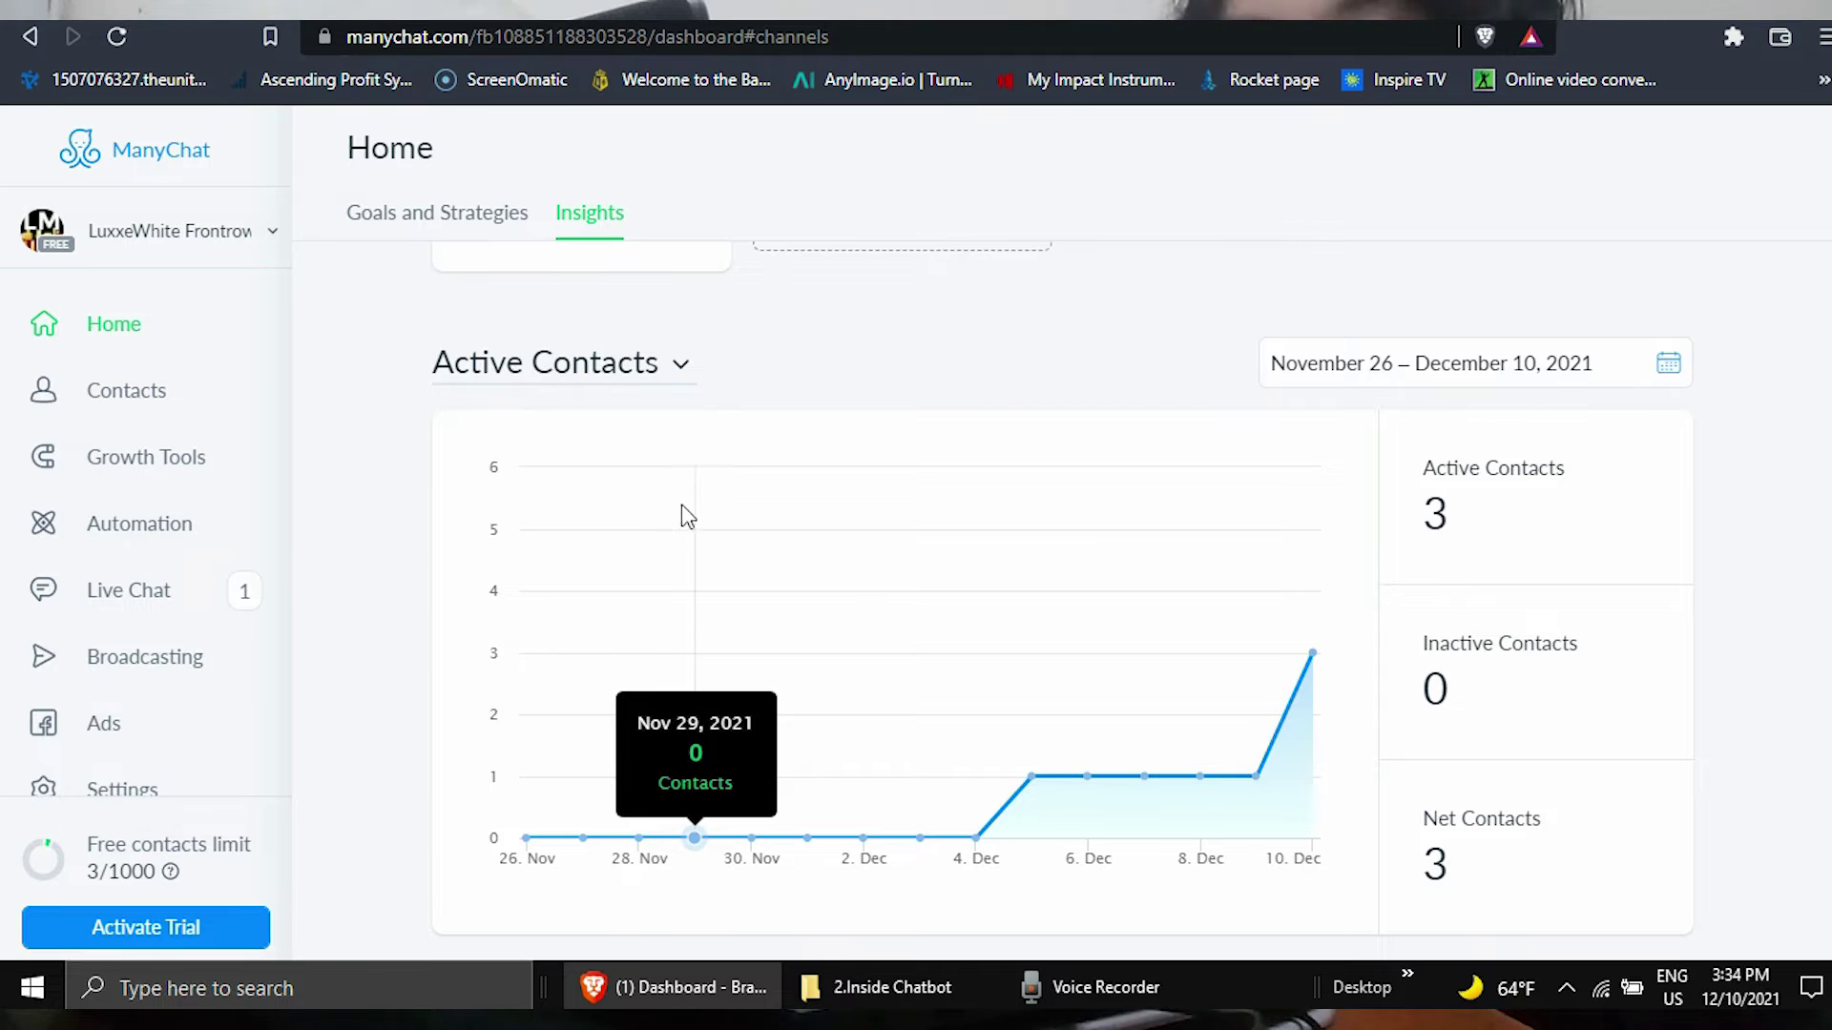
{"action": "left_click", "coordinate": [133, 532]}
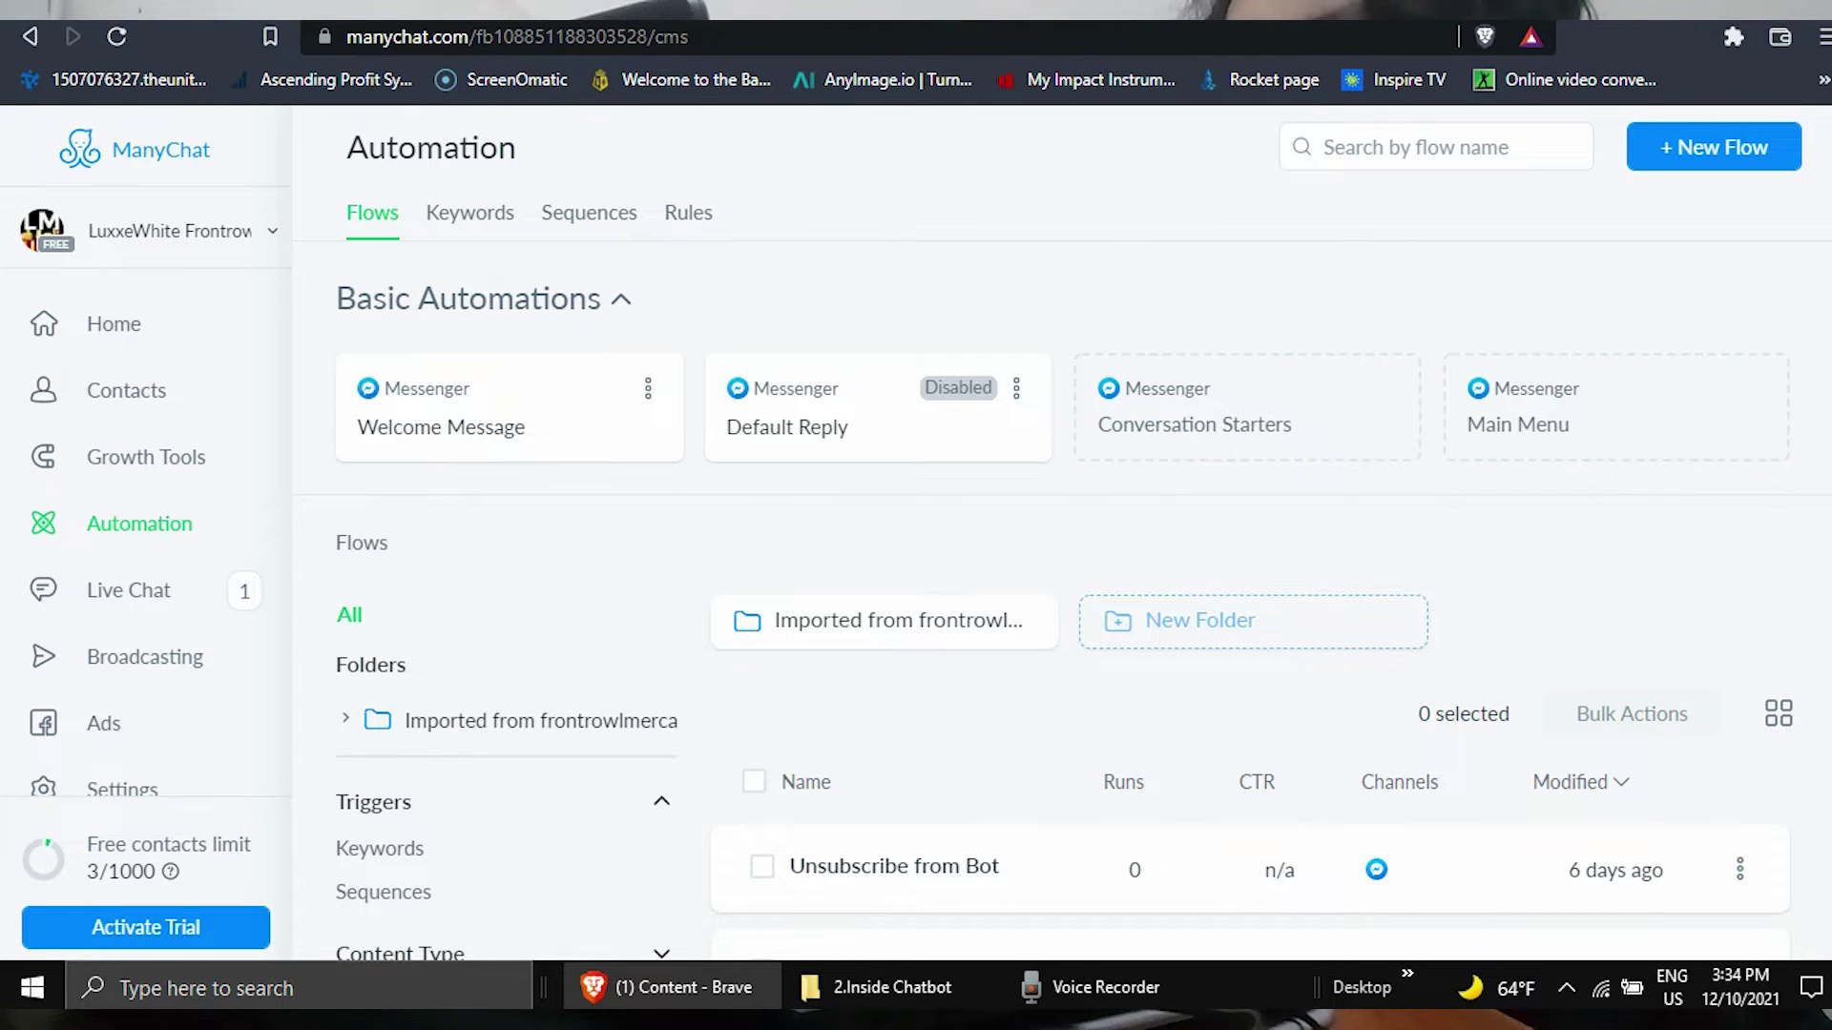
{"action": "scroll", "coordinate": [1289, 431], "scroll_direction": "down", "scroll_amount": 1}
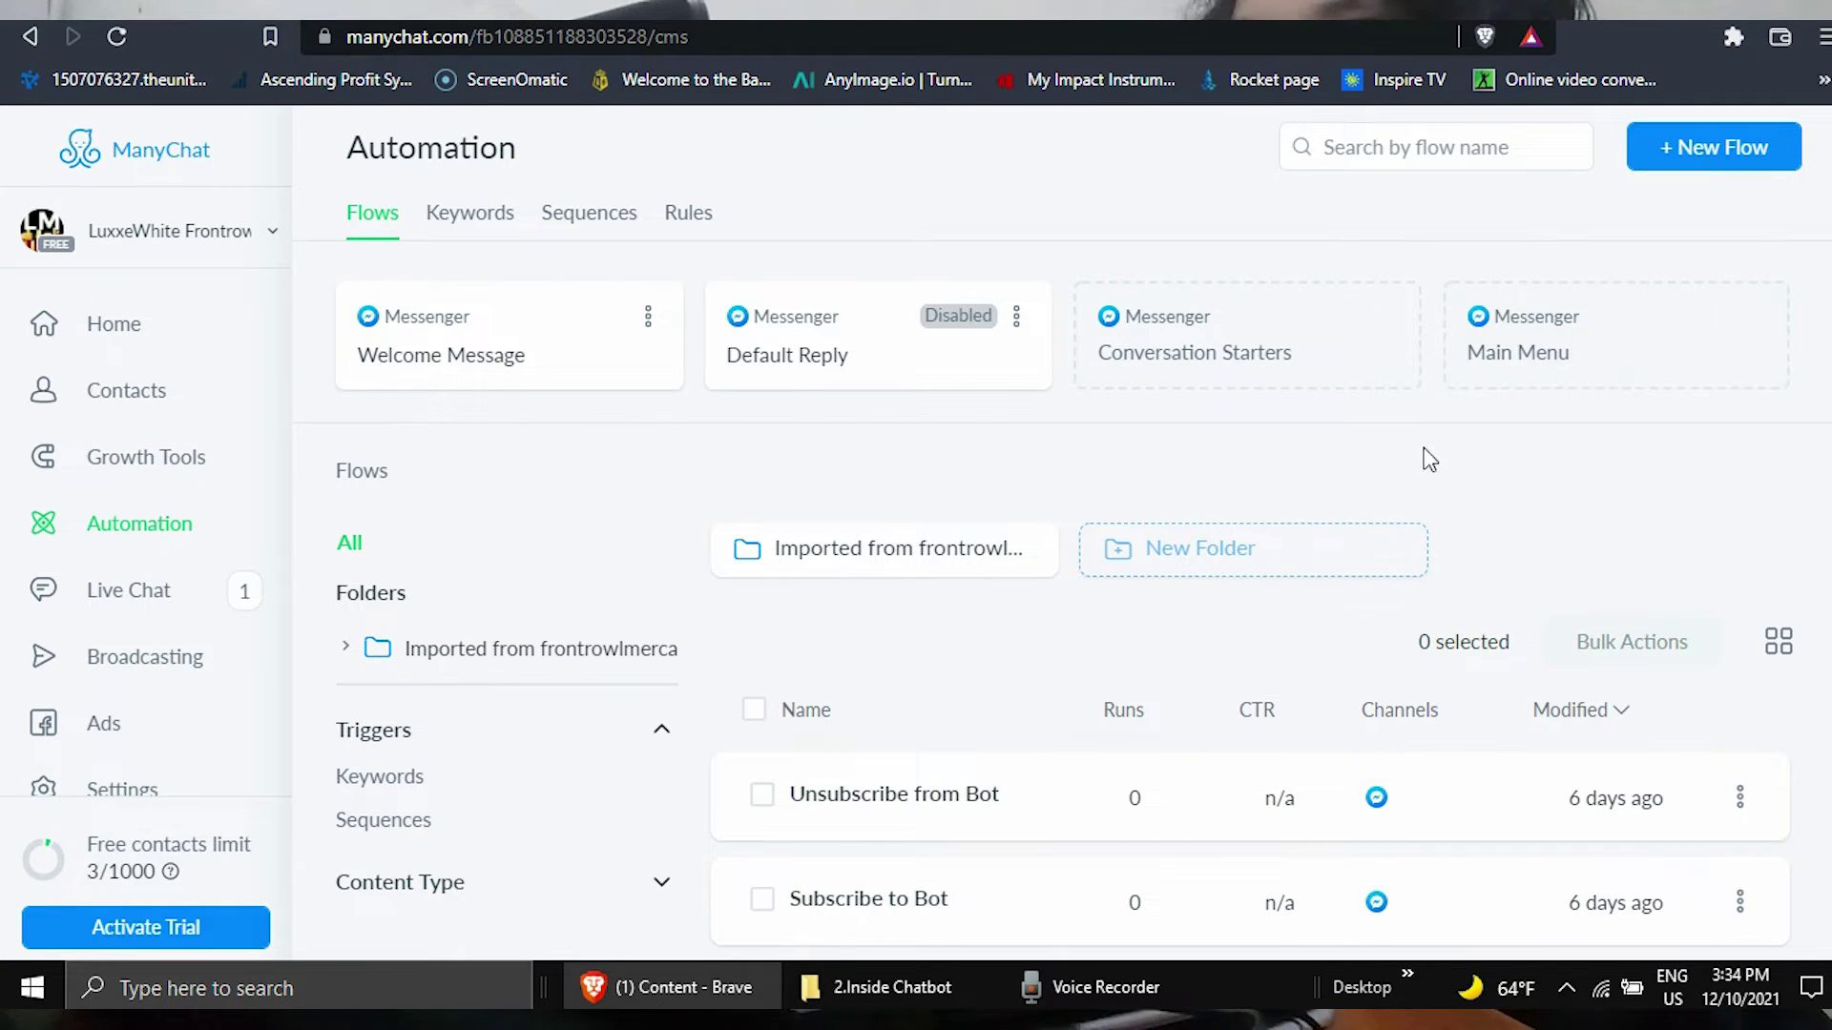
{"action": "left_click", "coordinate": [849, 560]}
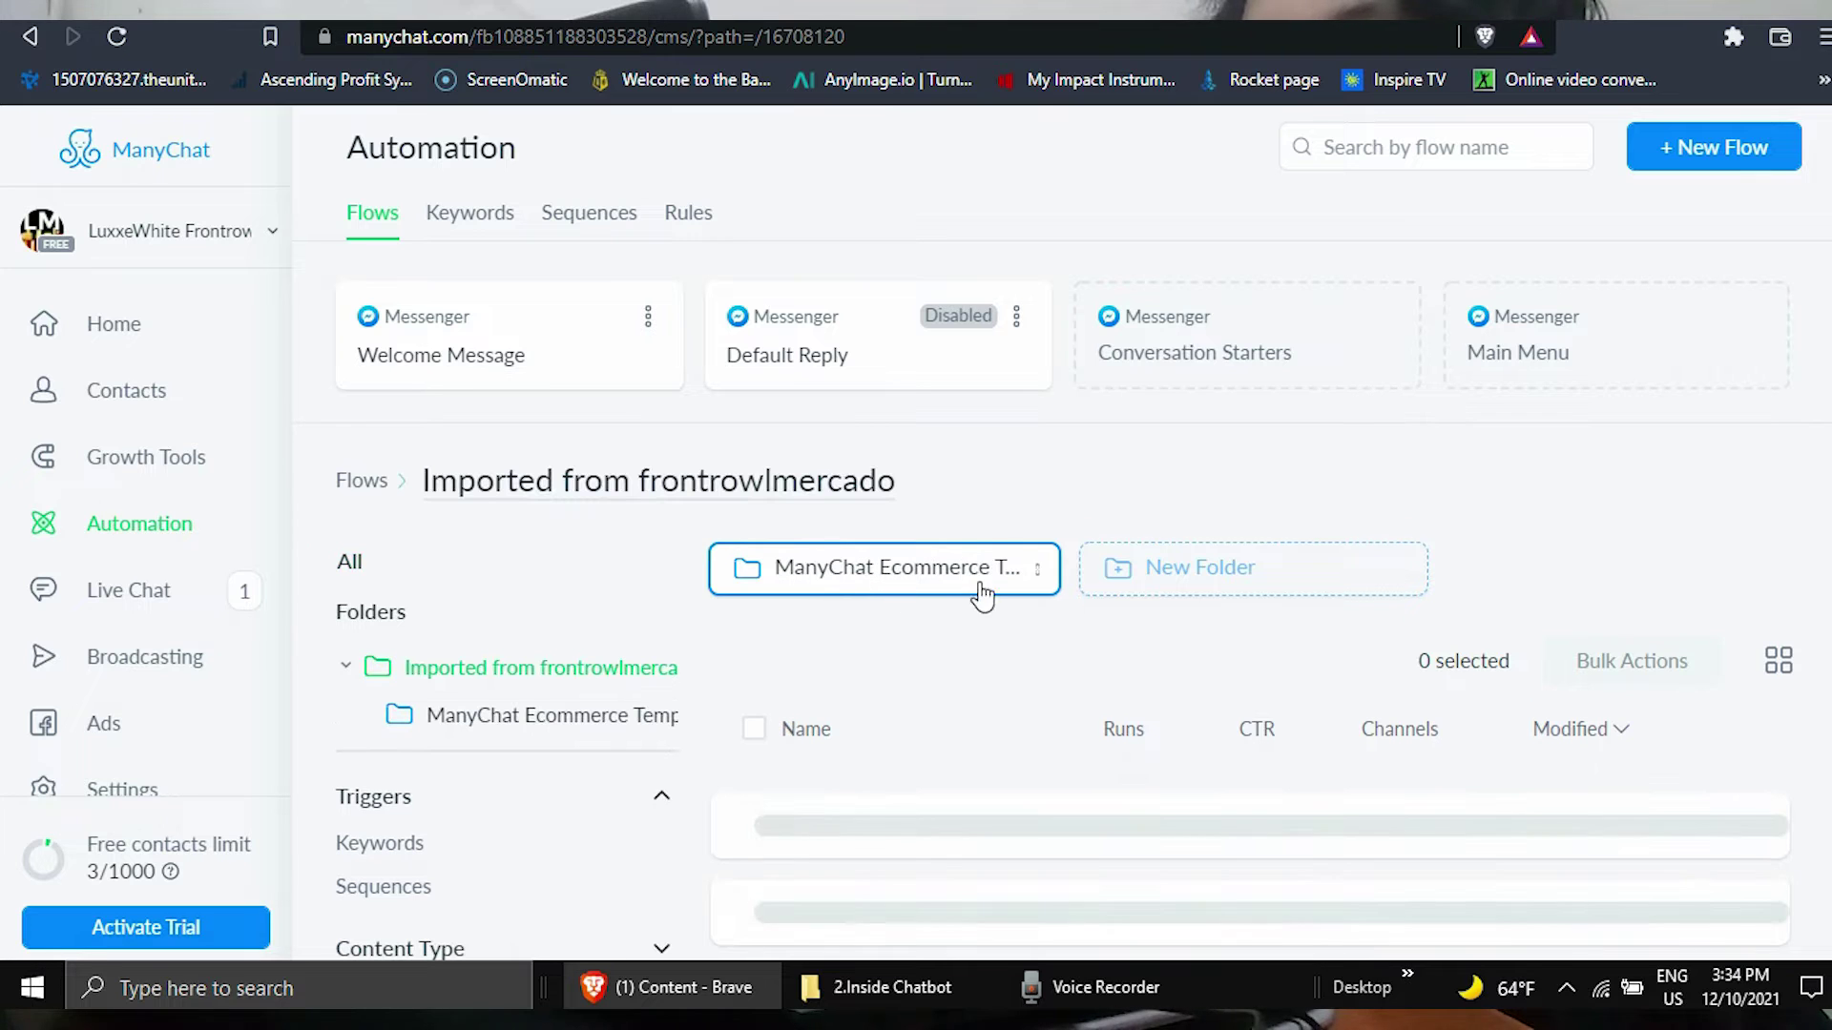
{"action": "scroll", "coordinate": [1753, 725], "scroll_direction": "down", "scroll_amount": 10}
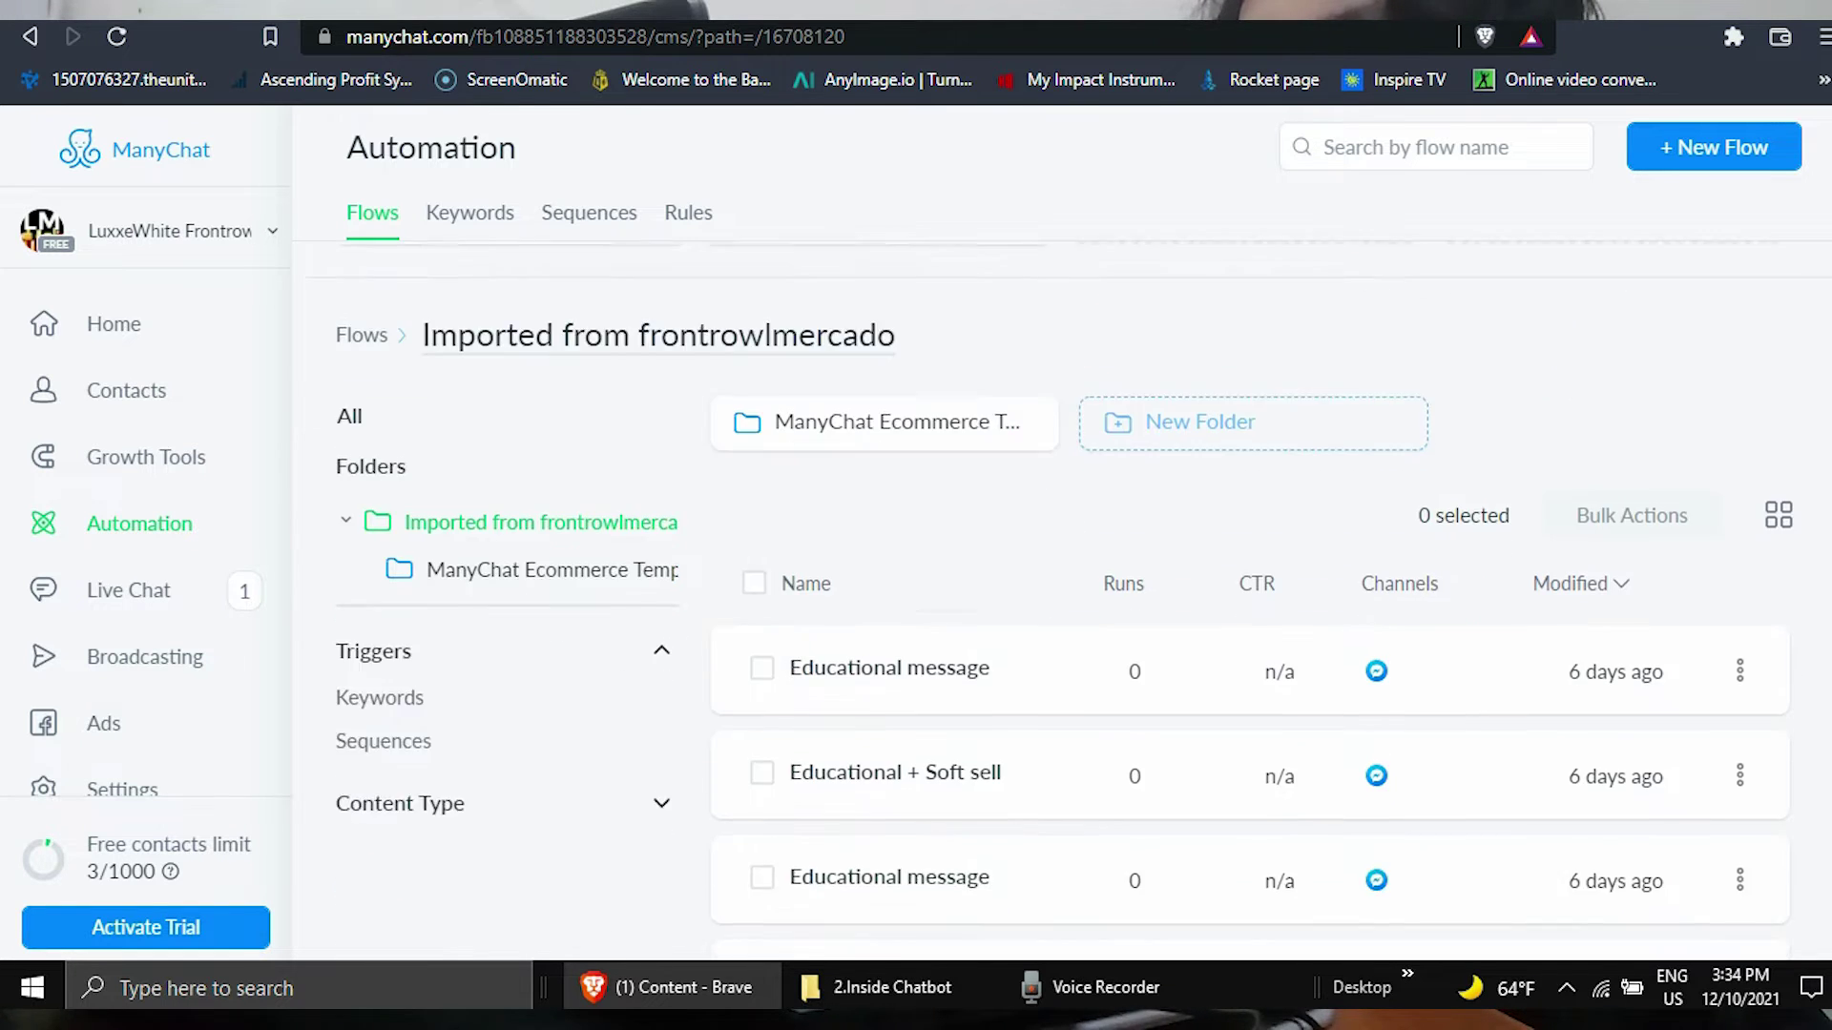
{"action": "scroll", "coordinate": [1754, 725], "scroll_direction": "down", "scroll_amount": 3}
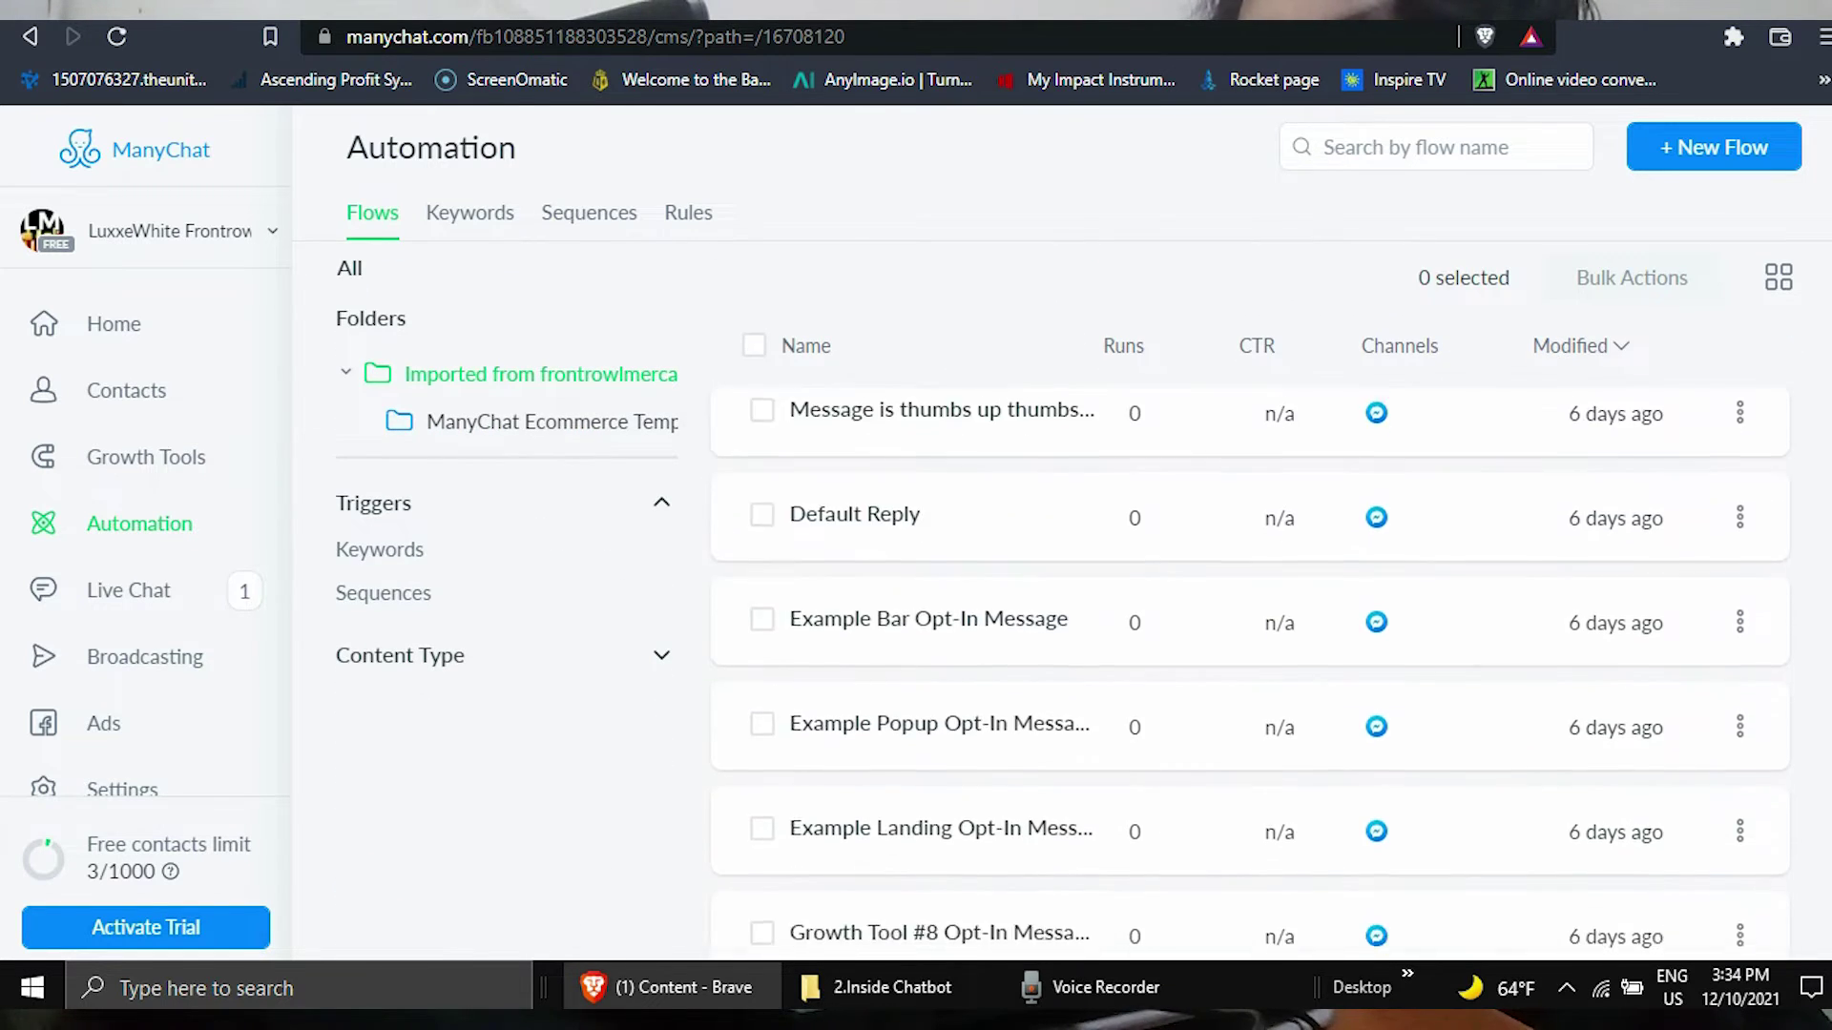
{"action": "scroll", "coordinate": [1816, 518], "scroll_direction": "up", "scroll_amount": 7}
{"action": "scroll", "coordinate": [1816, 518], "scroll_direction": "up", "scroll_amount": 5}
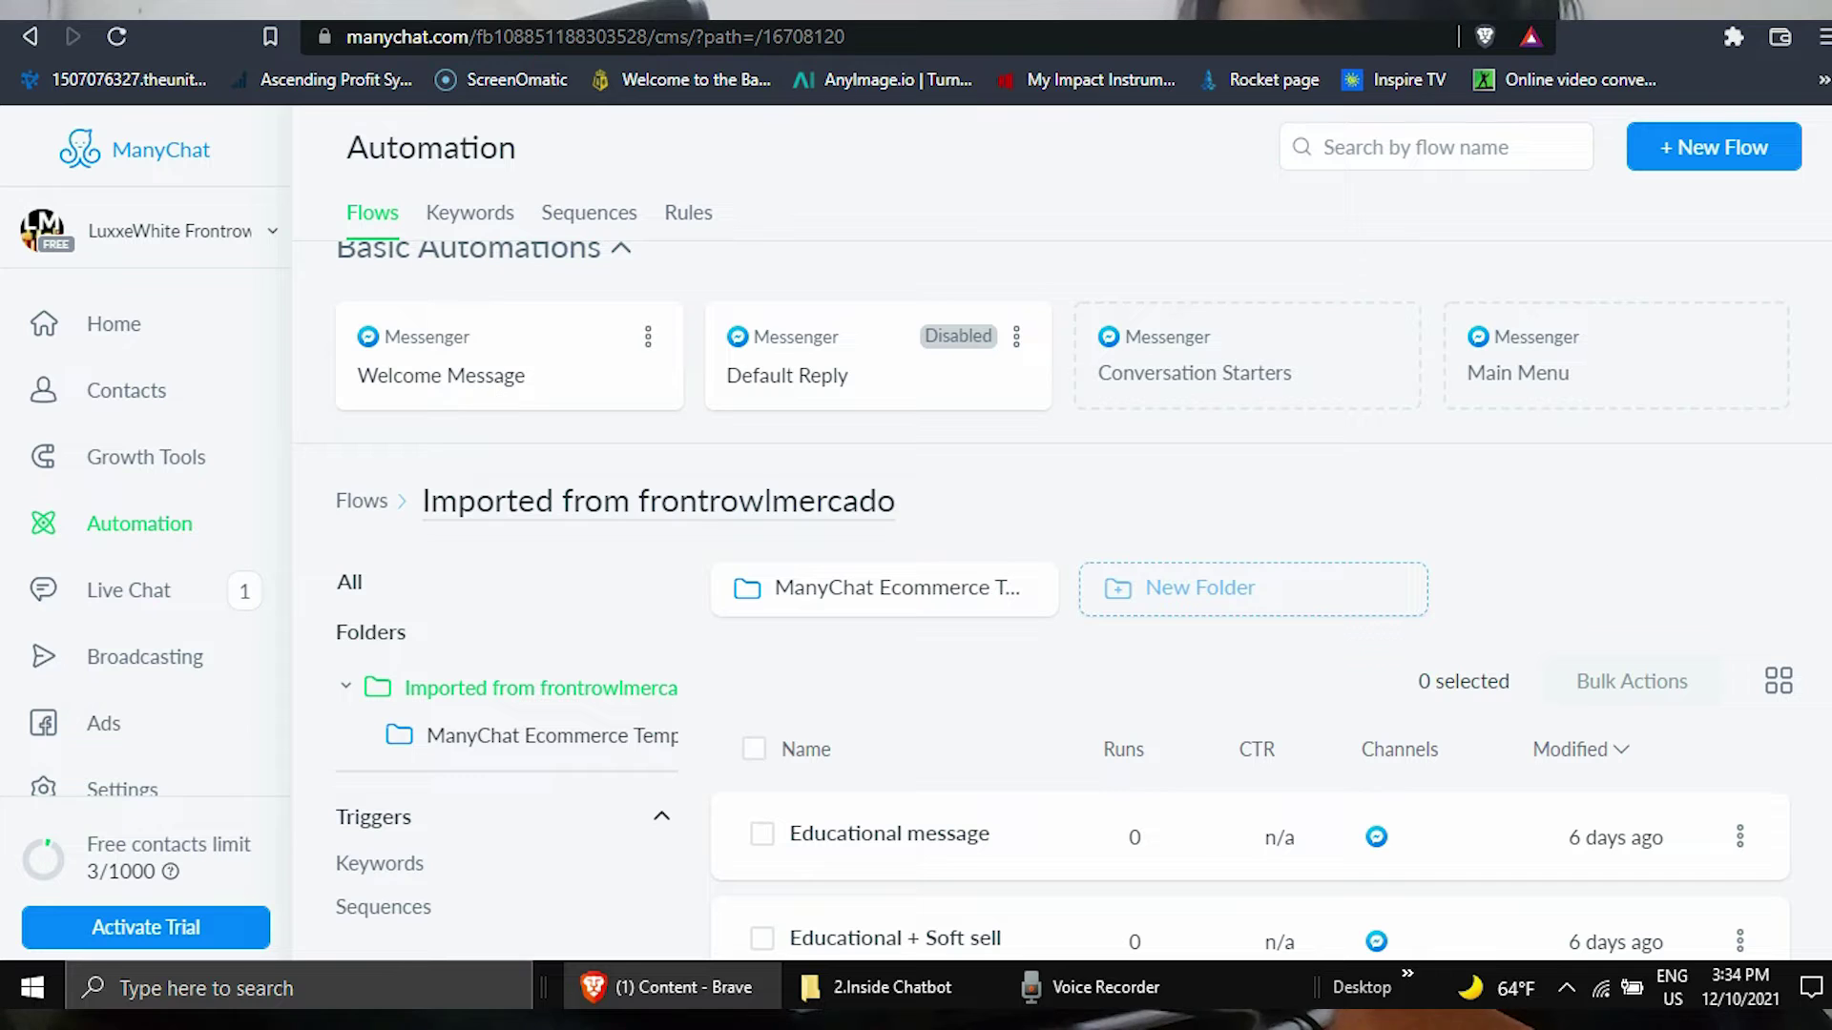
Step: View the "ManyChat Ecommerce Template Free" subfolder, return to its parent folder and review the imported flows down to the end of the list
{"action": "left_click", "coordinate": [949, 598]}
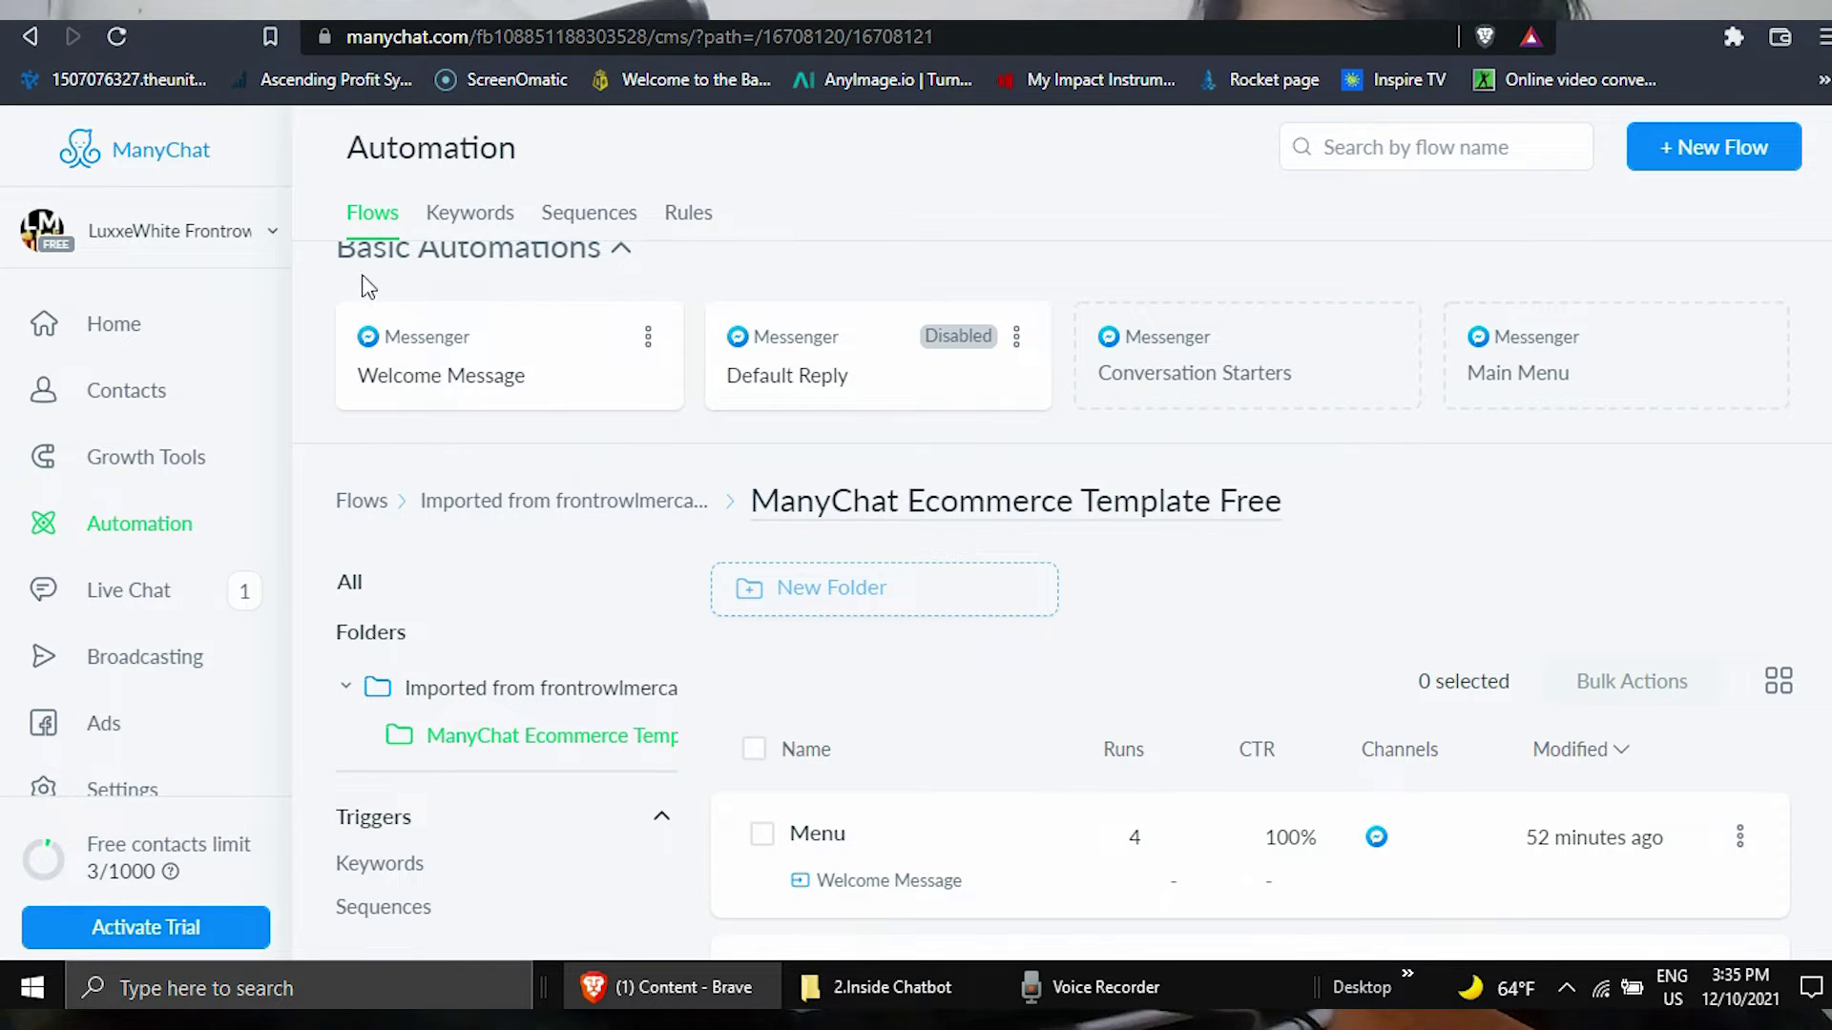
{"action": "left_click", "coordinate": [518, 503]}
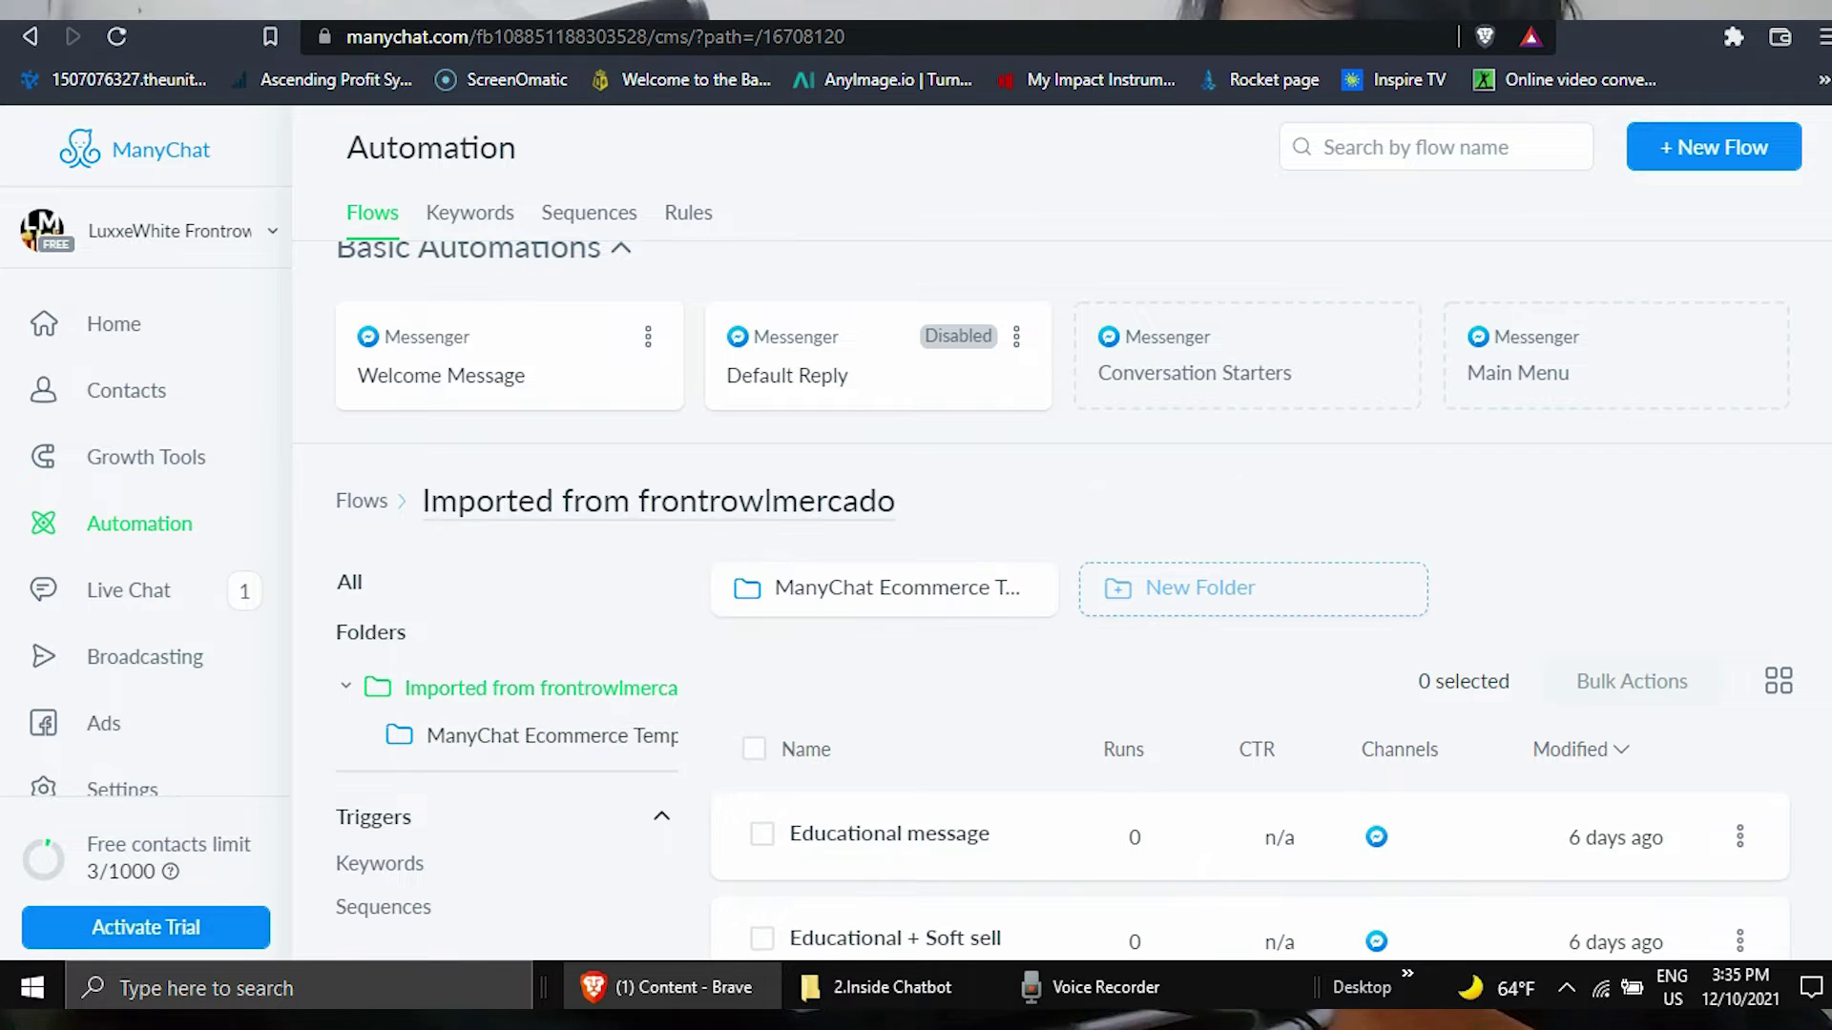
{"action": "scroll", "coordinate": [1241, 620], "scroll_direction": "down", "scroll_amount": 8}
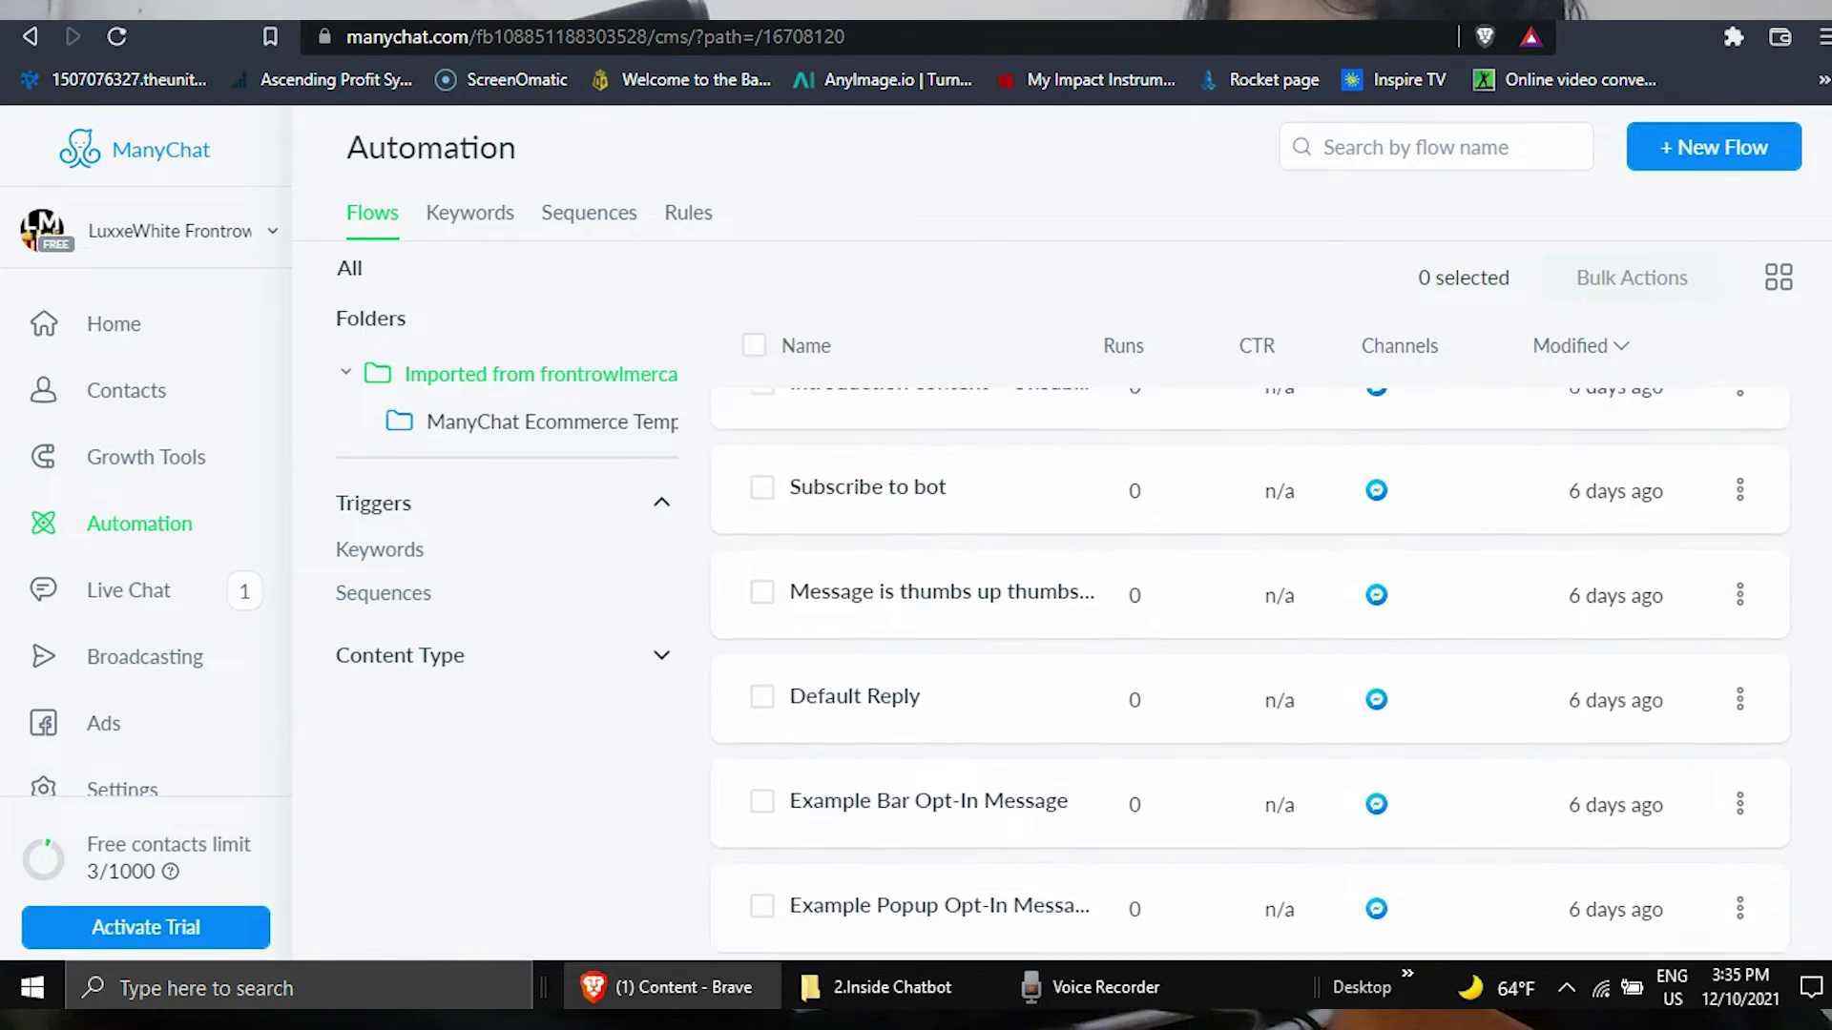
{"action": "scroll", "coordinate": [1240, 620], "scroll_direction": "down", "scroll_amount": 2}
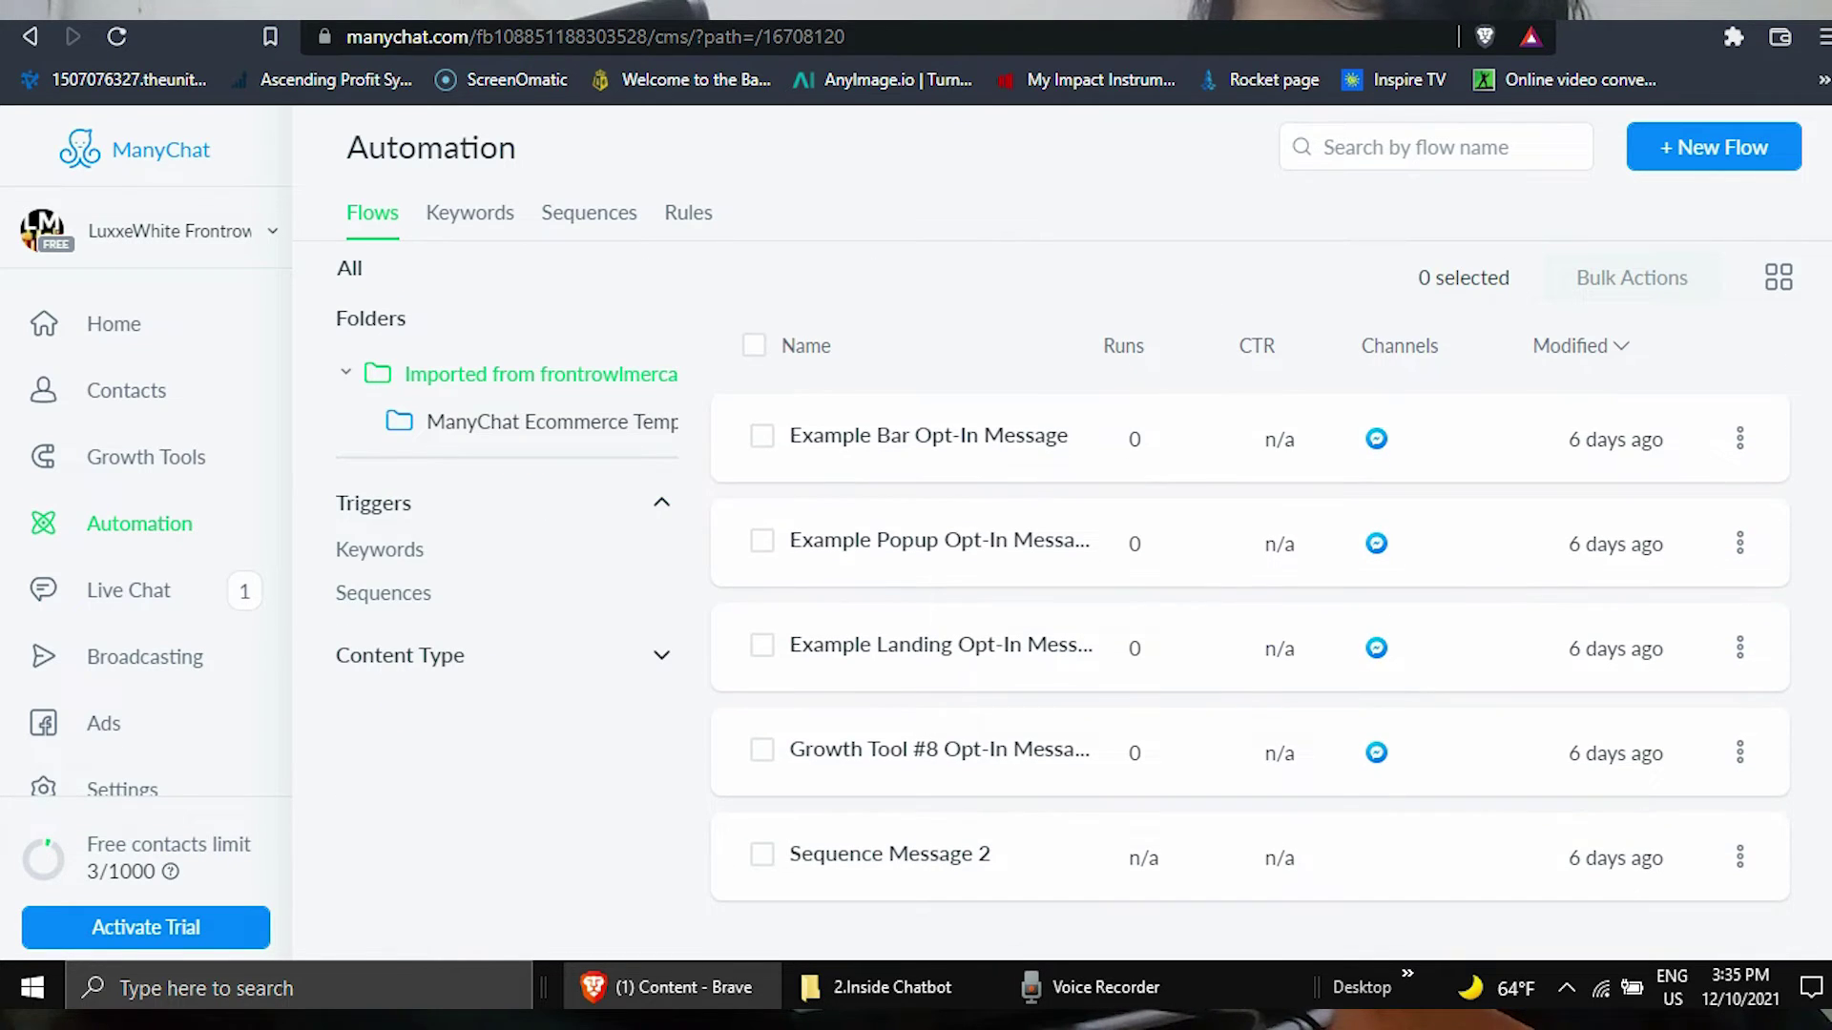
{"action": "scroll", "coordinate": [1241, 621], "scroll_direction": "up", "scroll_amount": 8}
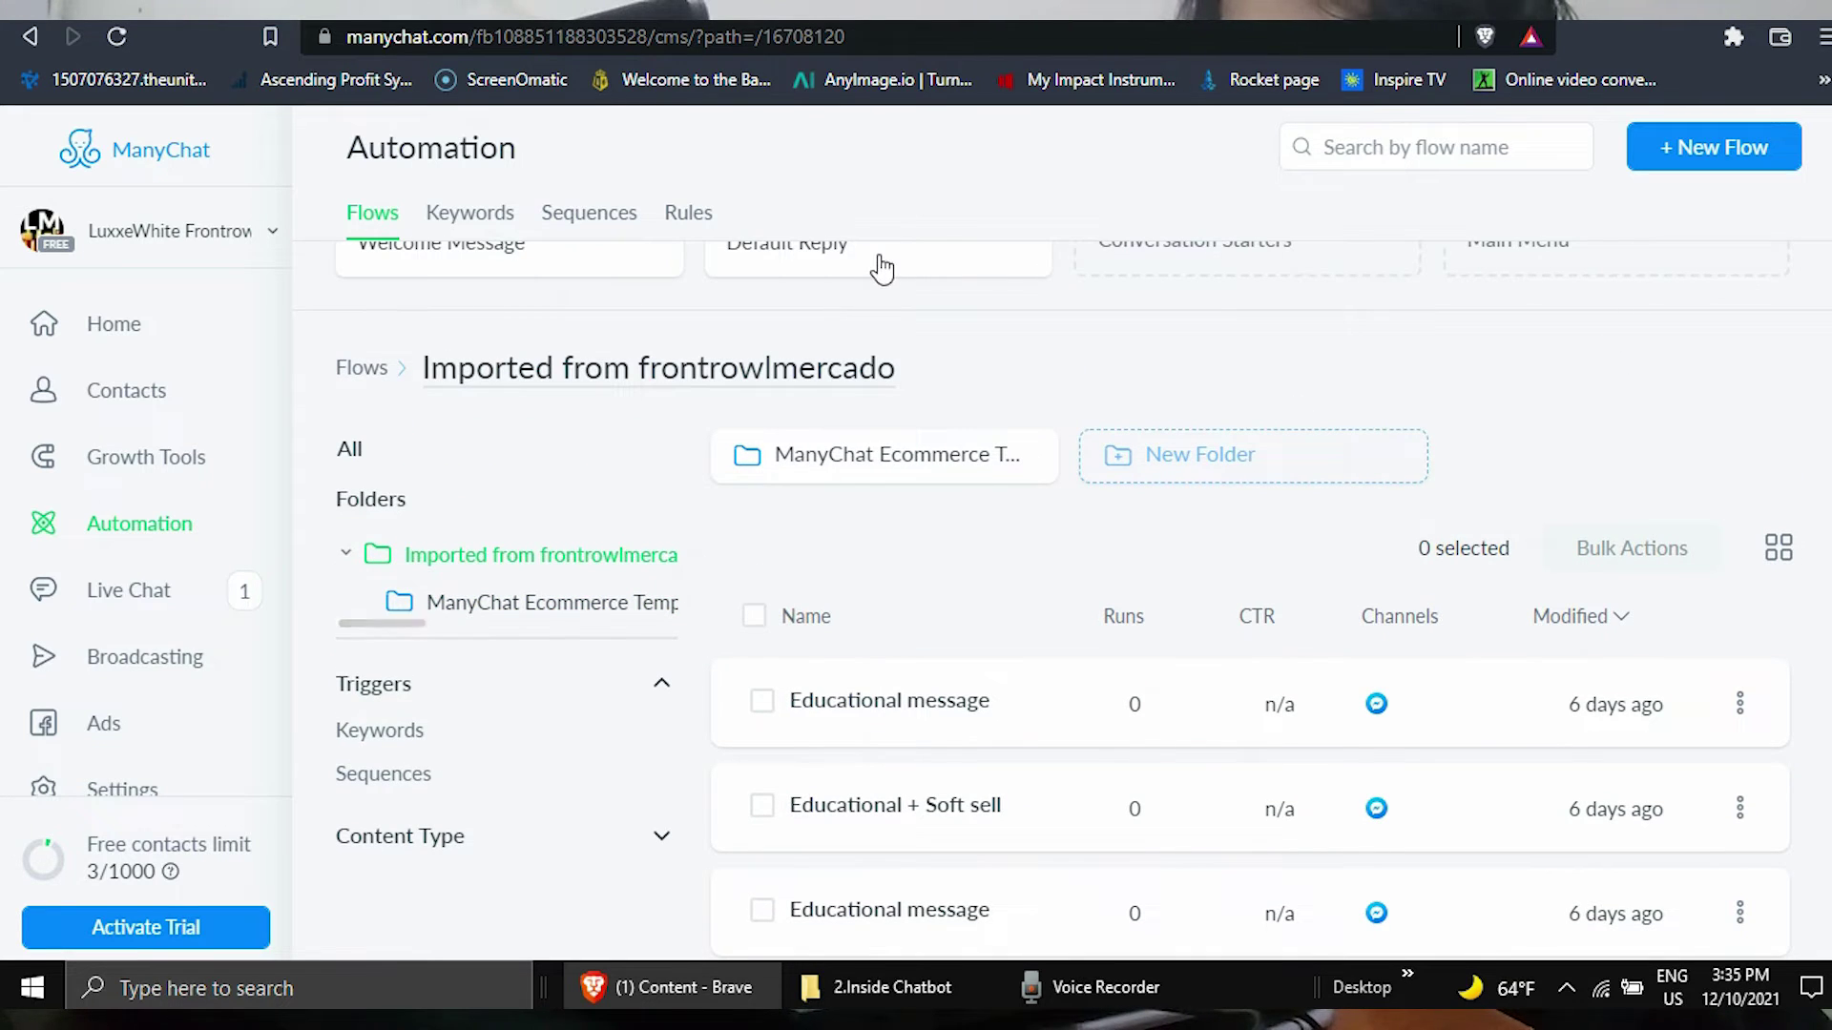
Step: View the automation keywords, sequences and rules, and return to the flows overview
{"action": "left_click", "coordinate": [468, 217]}
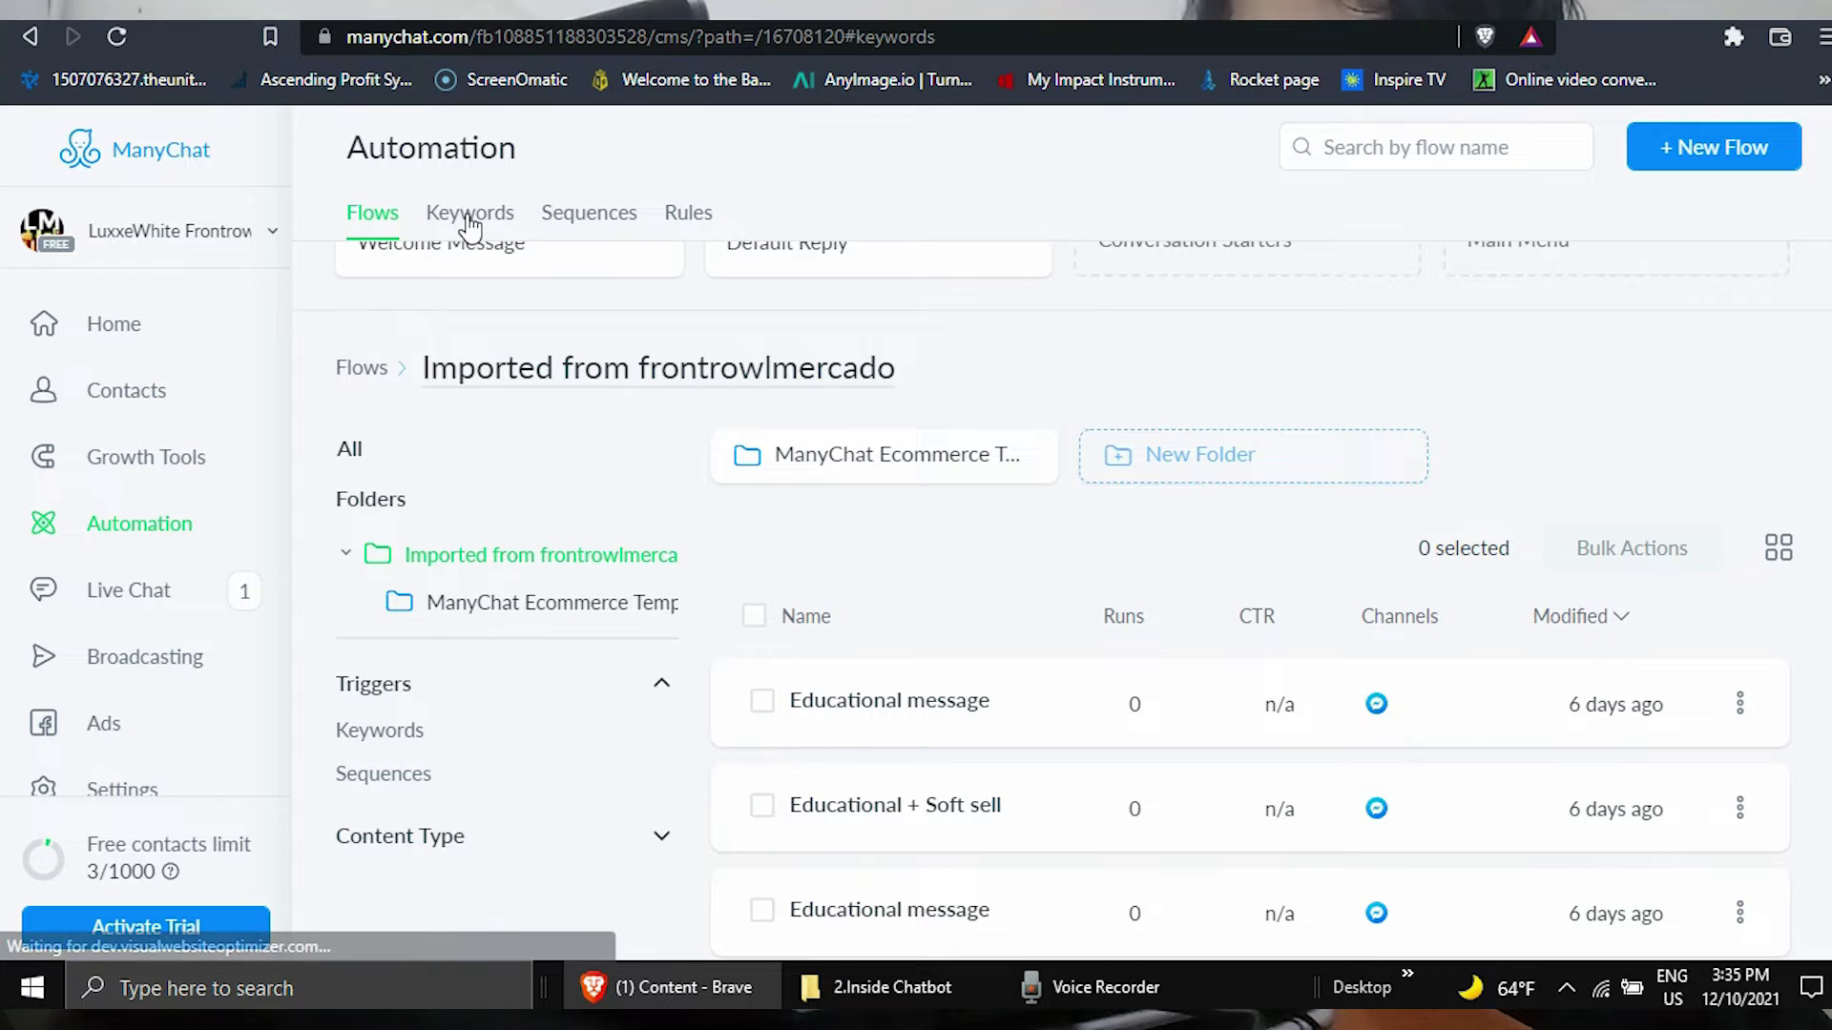
{"action": "left_click", "coordinate": [586, 221]}
{"action": "left_click", "coordinate": [694, 222]}
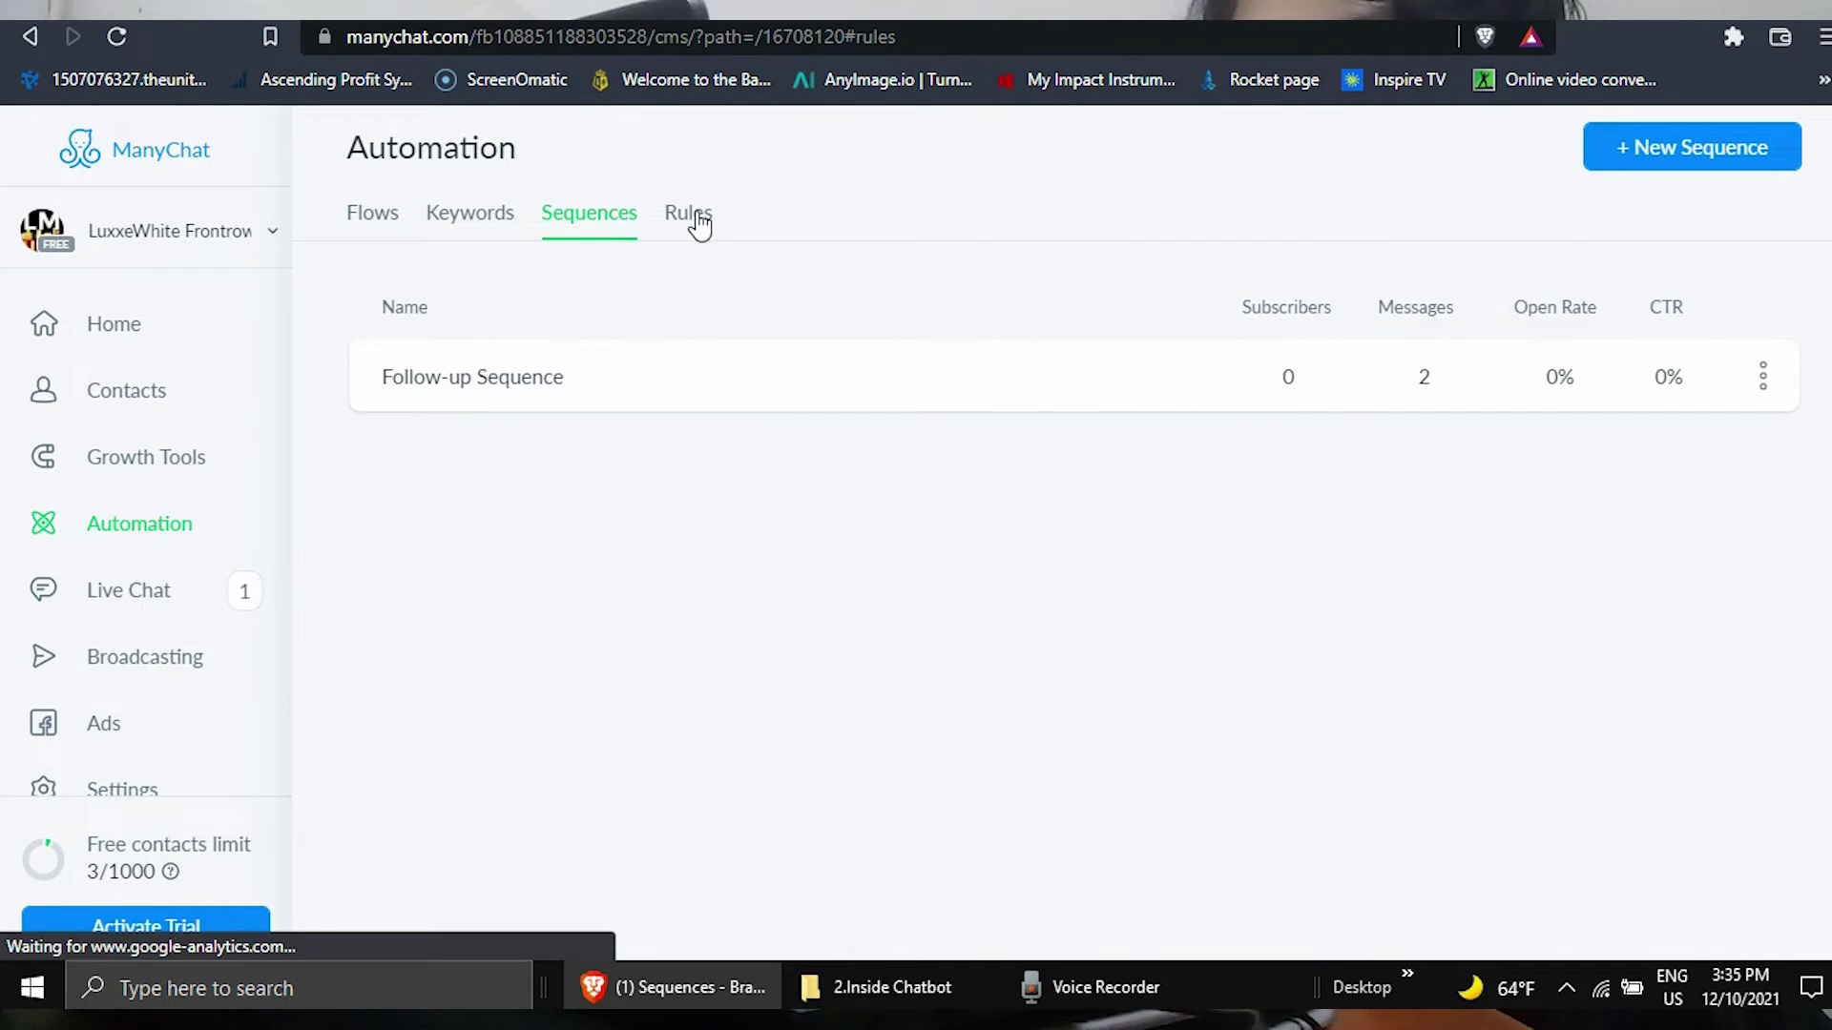
{"action": "left_click", "coordinate": [373, 221]}
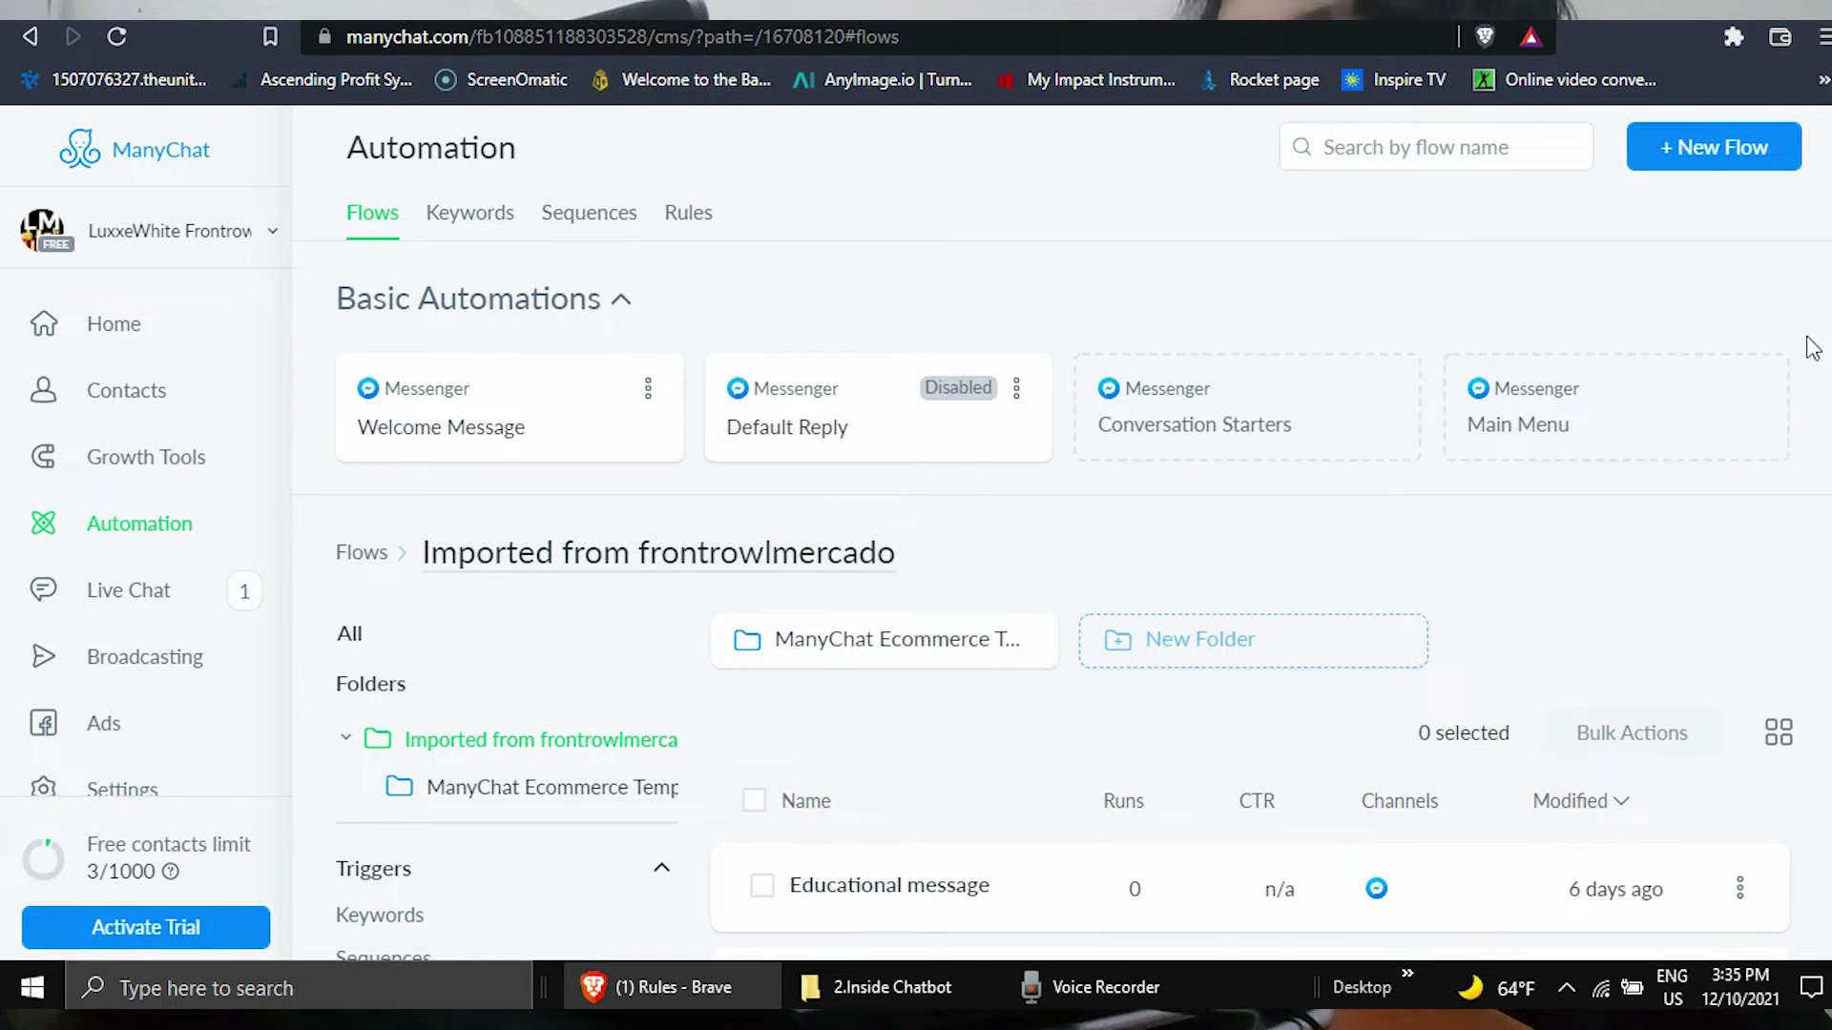
{"action": "scroll", "coordinate": [1761, 605], "scroll_direction": "down", "scroll_amount": 2}
{"action": "scroll", "coordinate": [1761, 605], "scroll_direction": "down", "scroll_amount": 1}
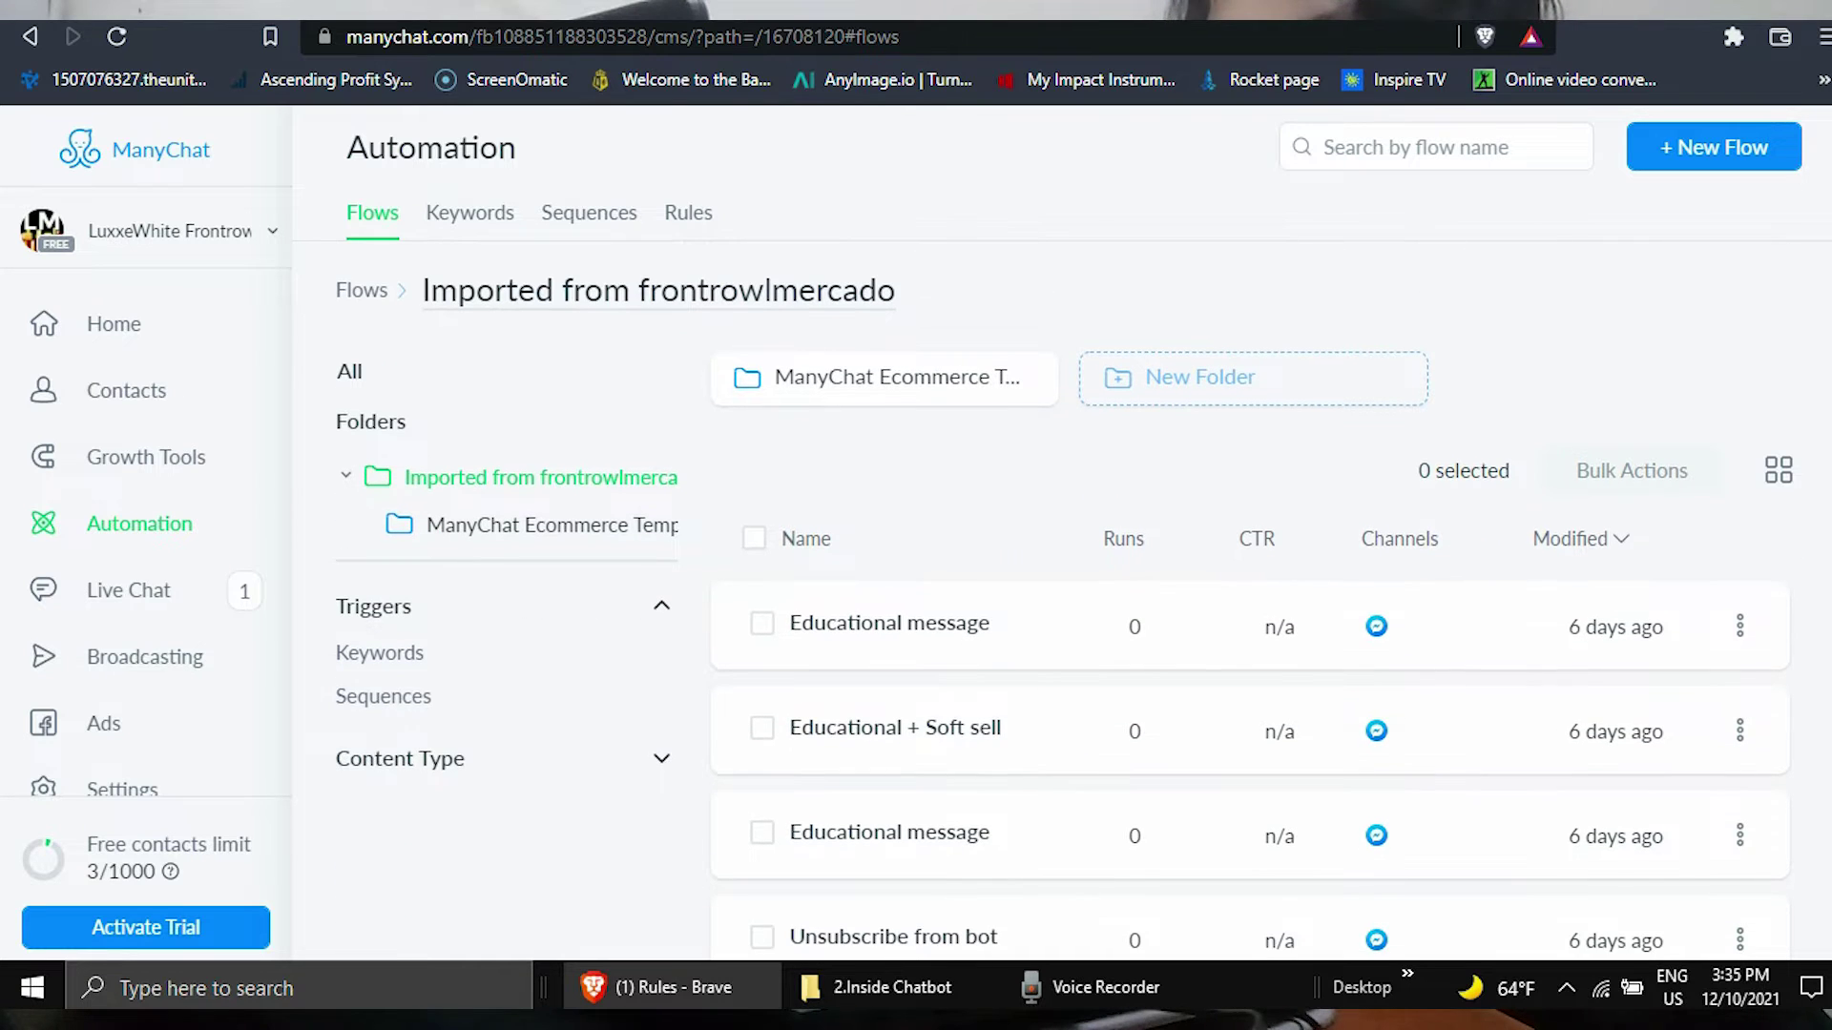
{"action": "scroll", "coordinate": [1761, 605], "scroll_direction": "up", "scroll_amount": 3}
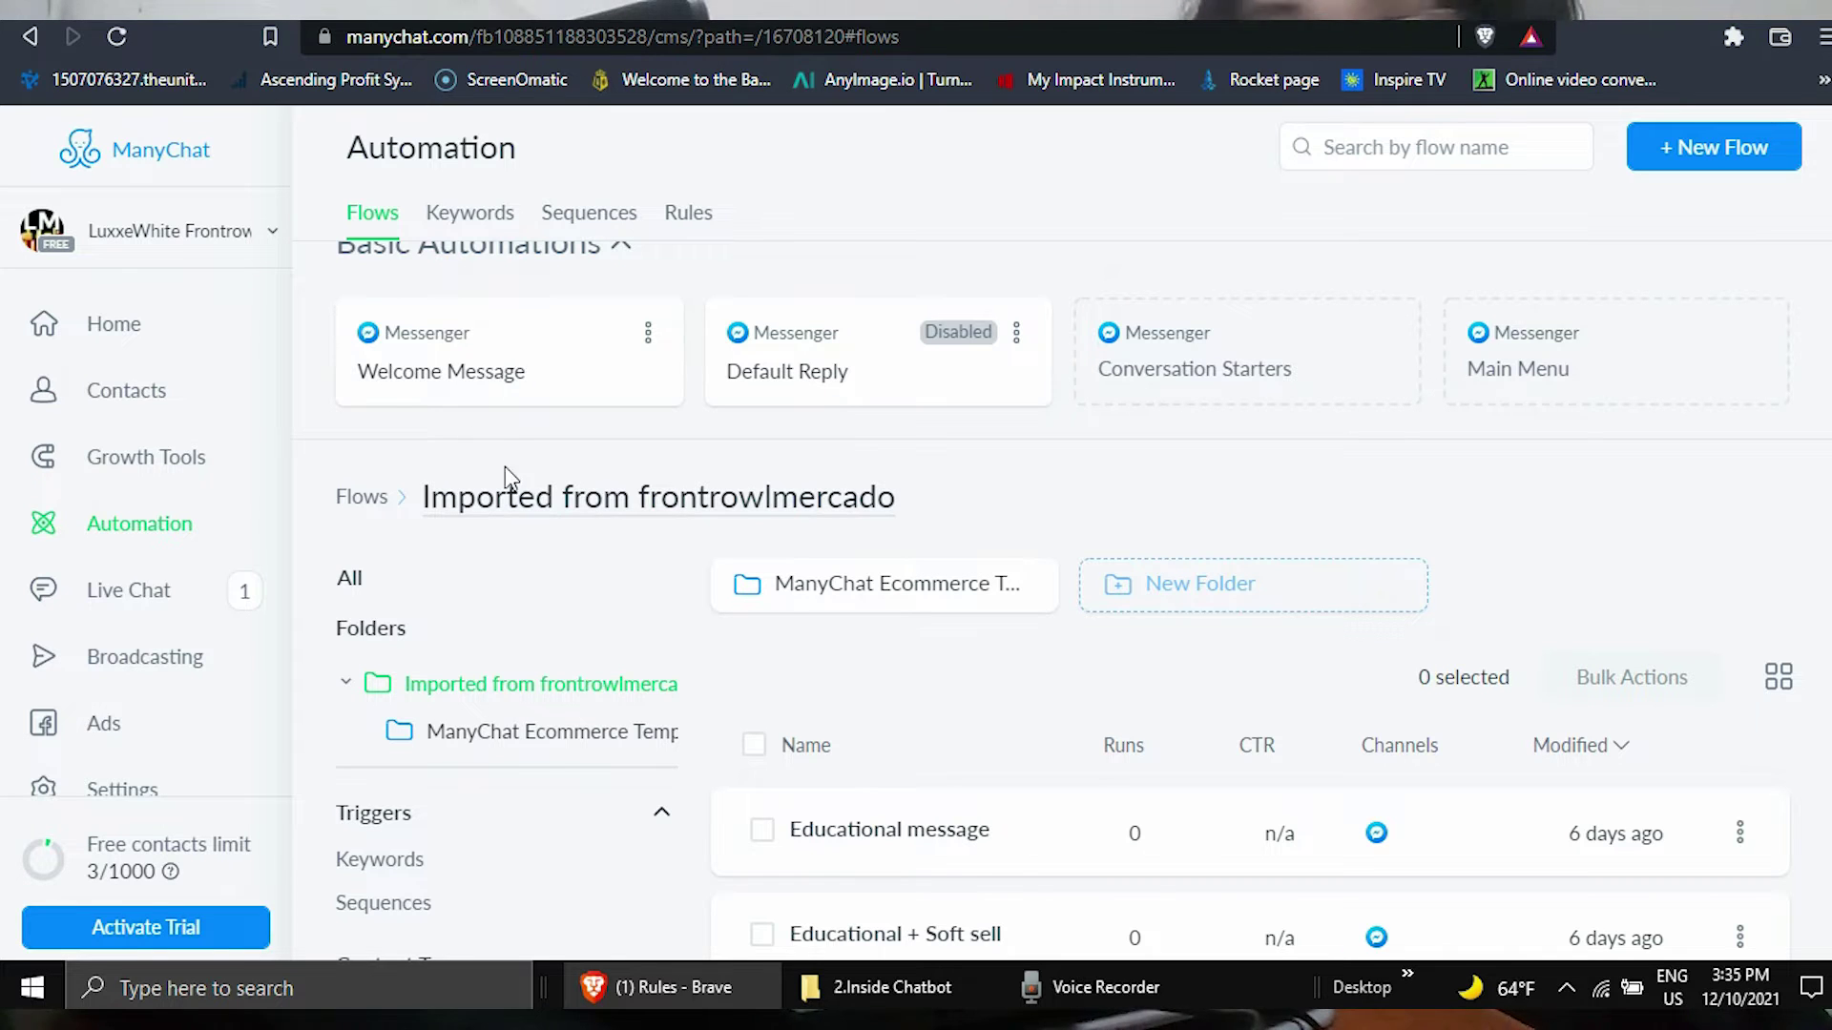
Step: Open the Welcome Message flow for editing and review the image, typing delay and Yes button in its Welcome Message step
{"action": "left_click", "coordinate": [446, 386]}
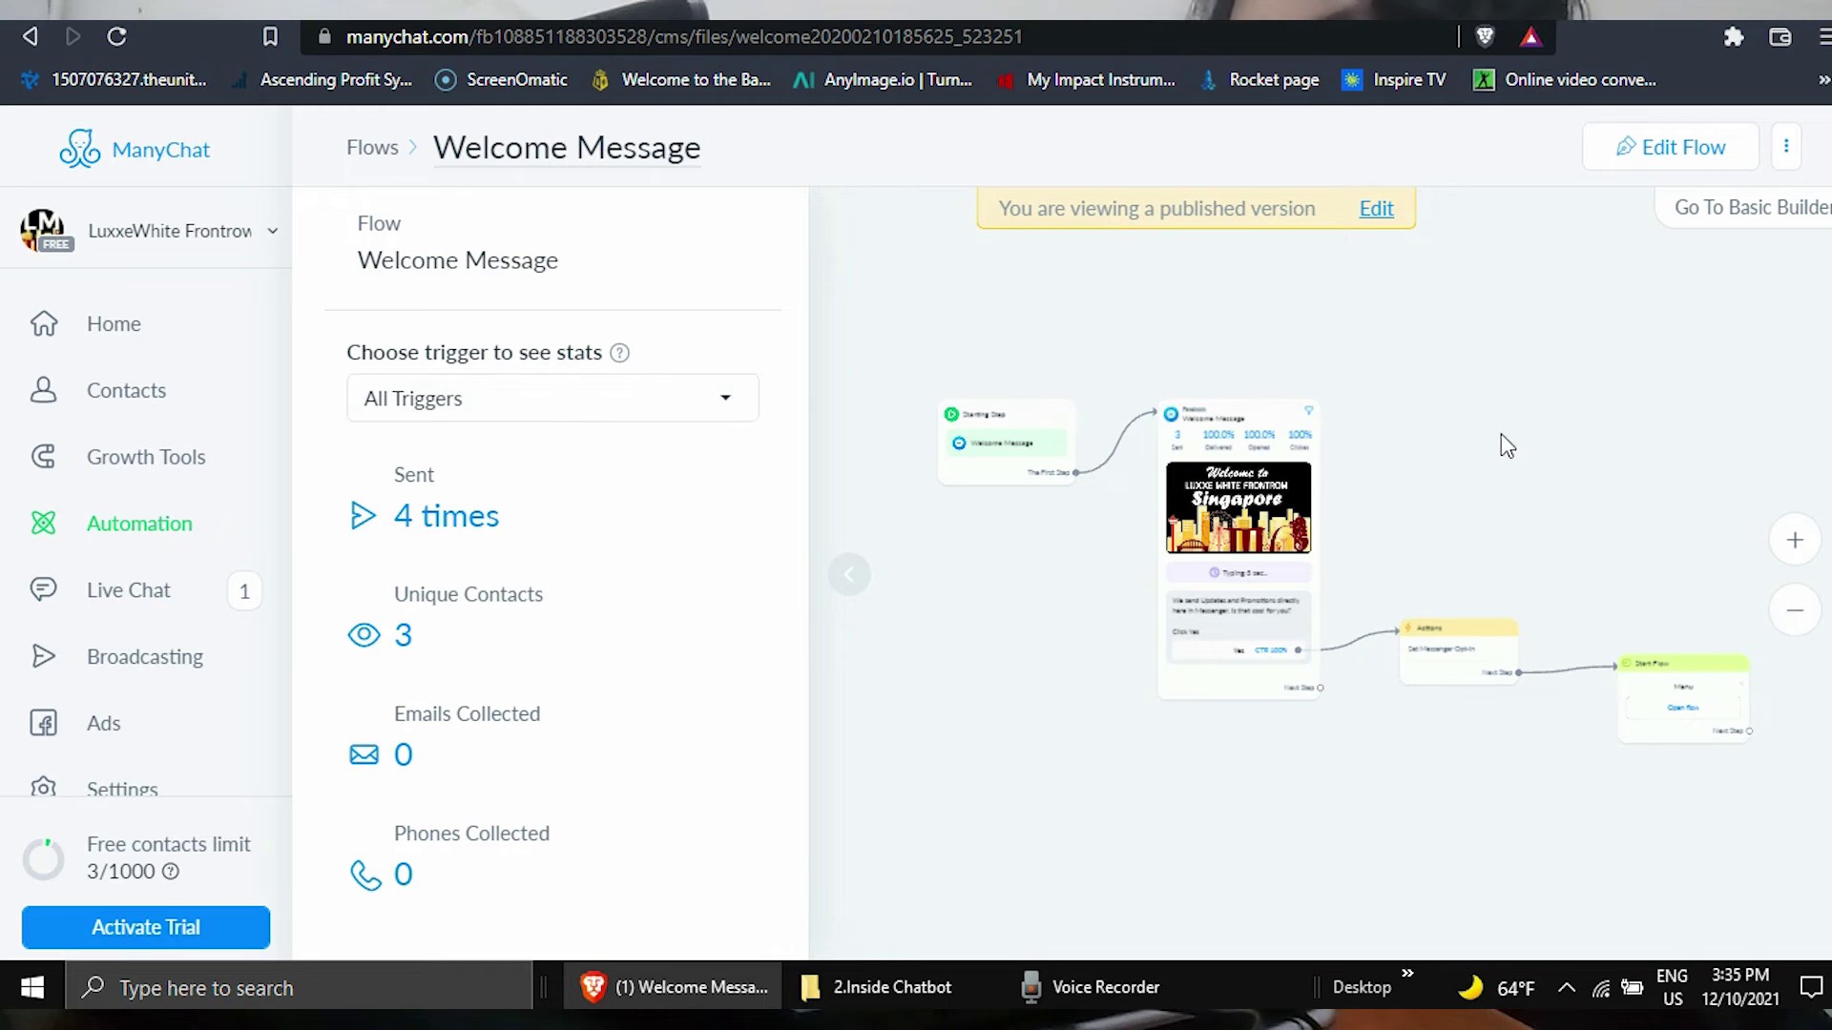
{"action": "left_click", "coordinate": [1671, 177]}
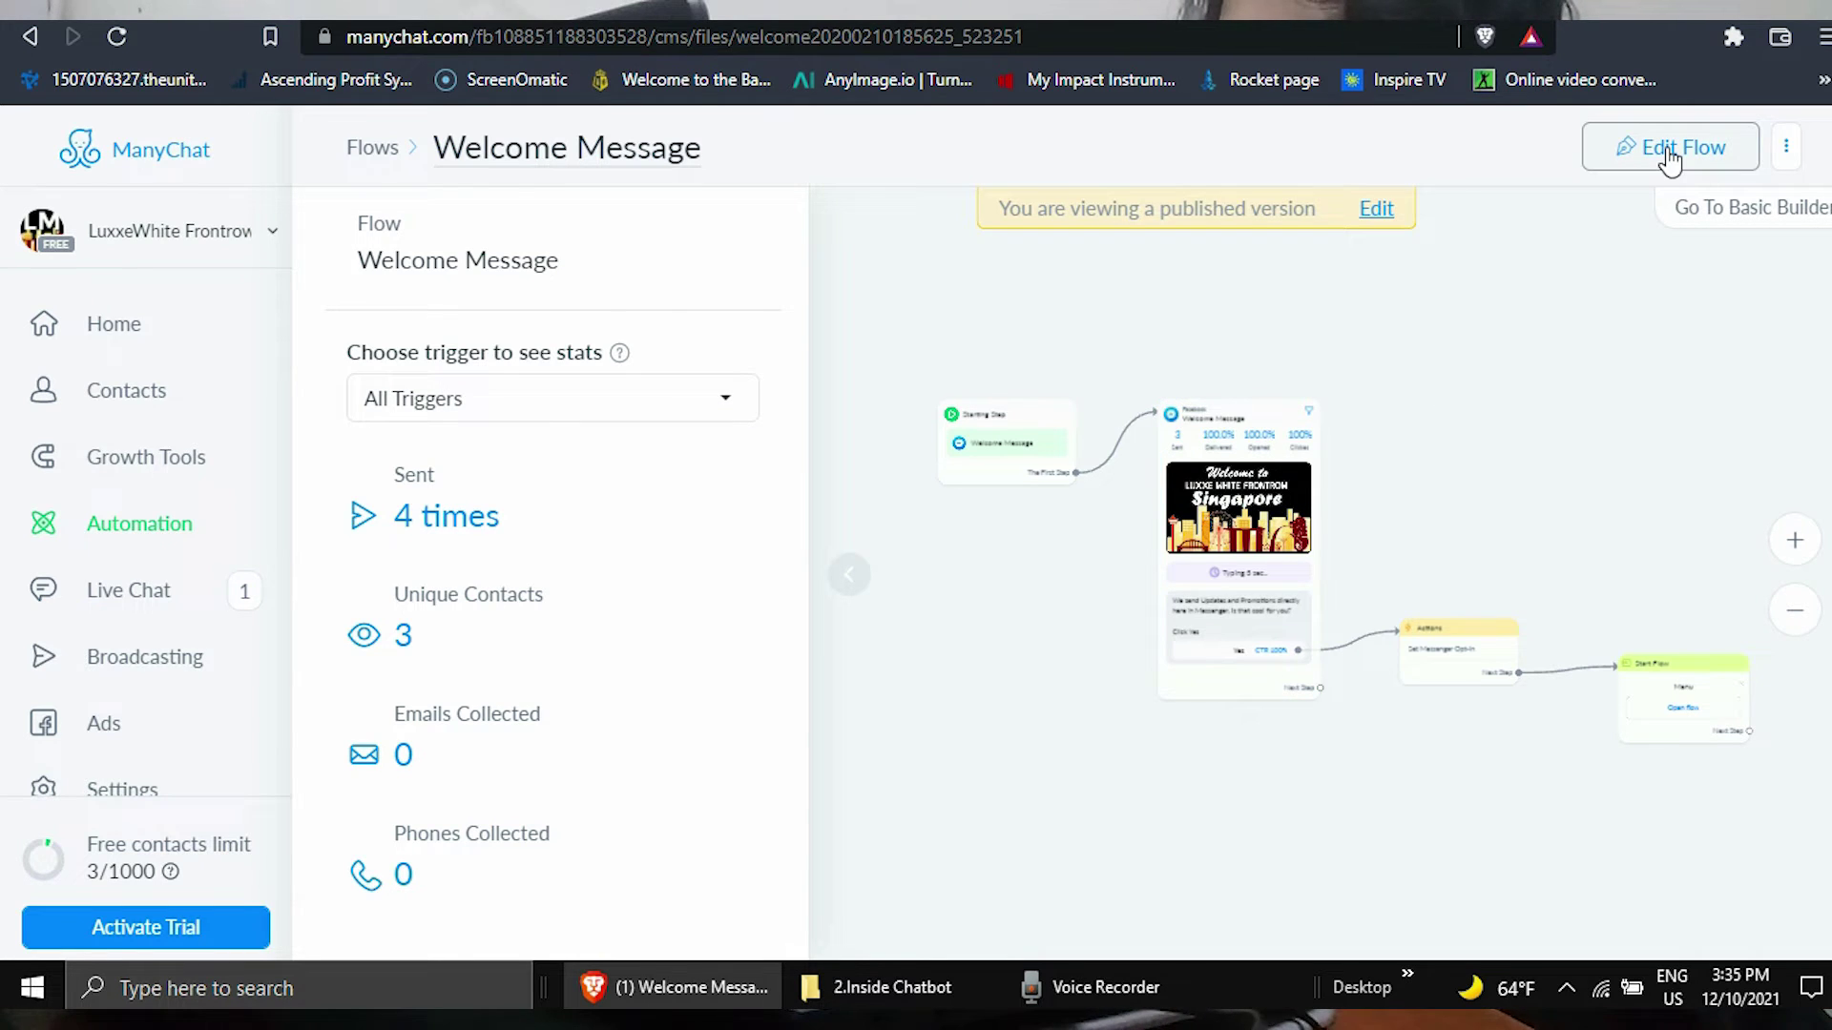
{"action": "mouse_move", "coordinate": [930, 492]}
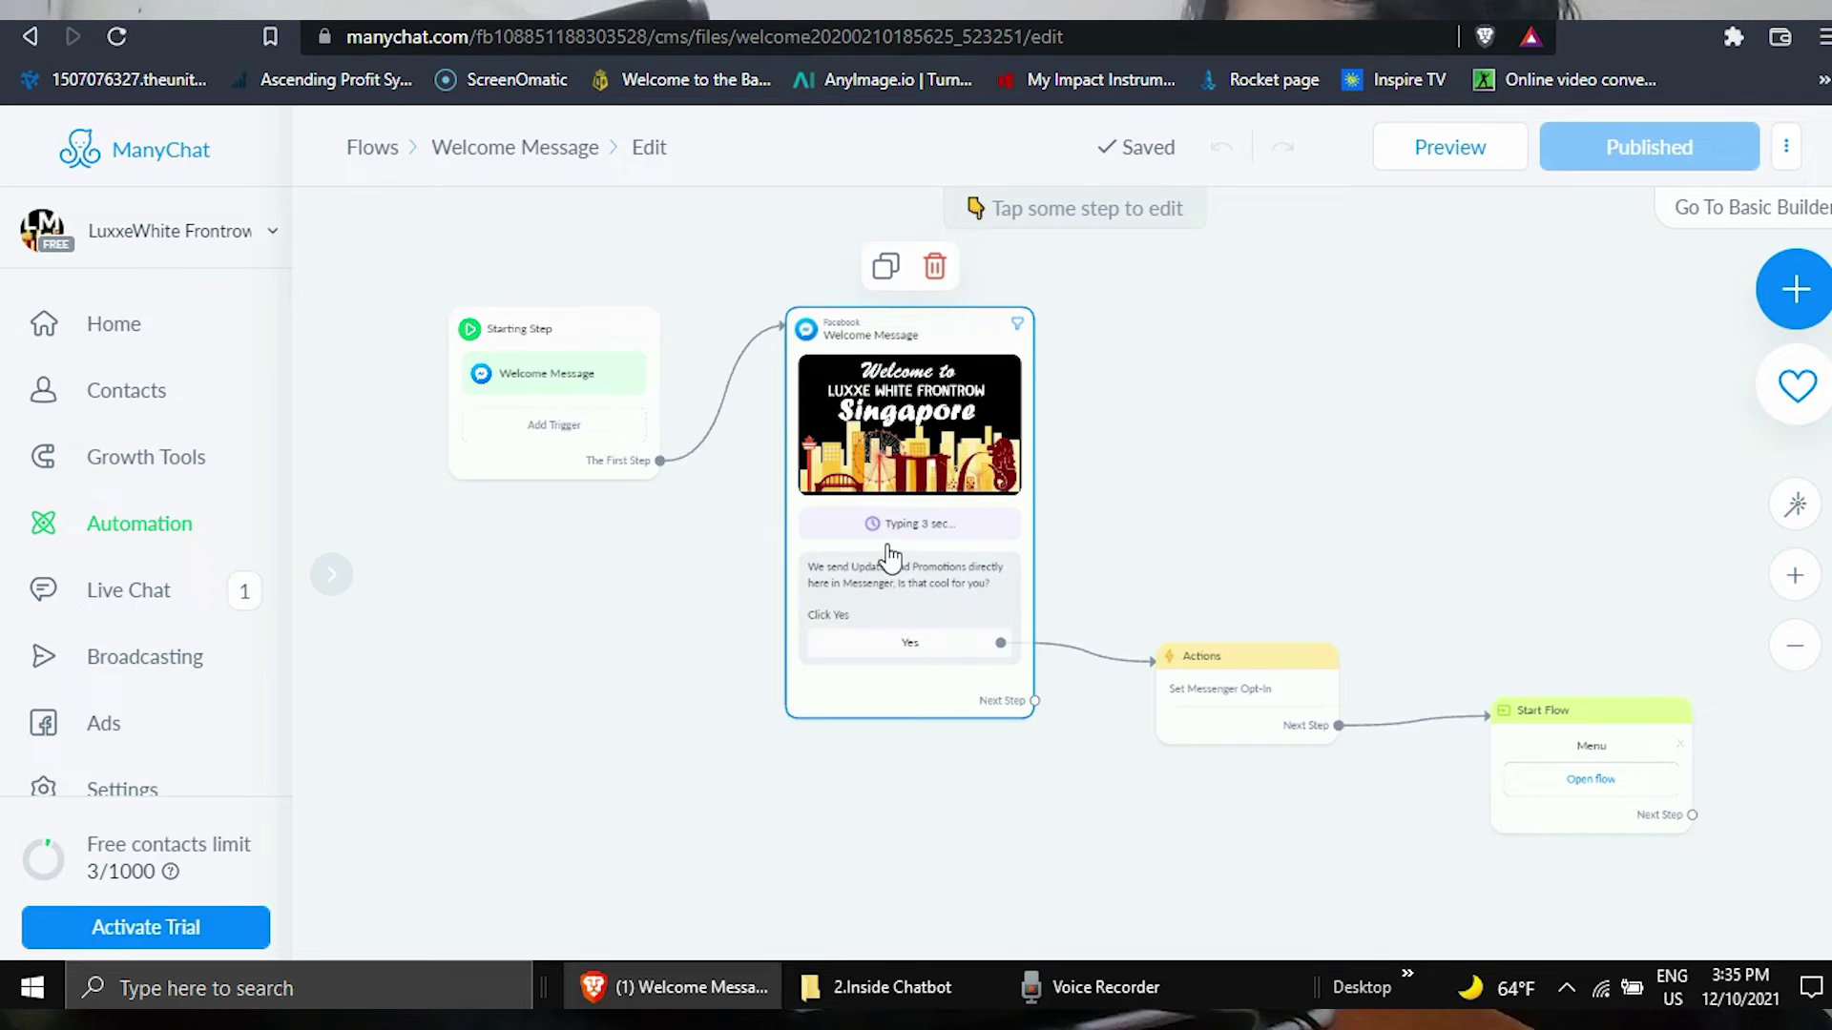
{"action": "left_click", "coordinate": [914, 441]}
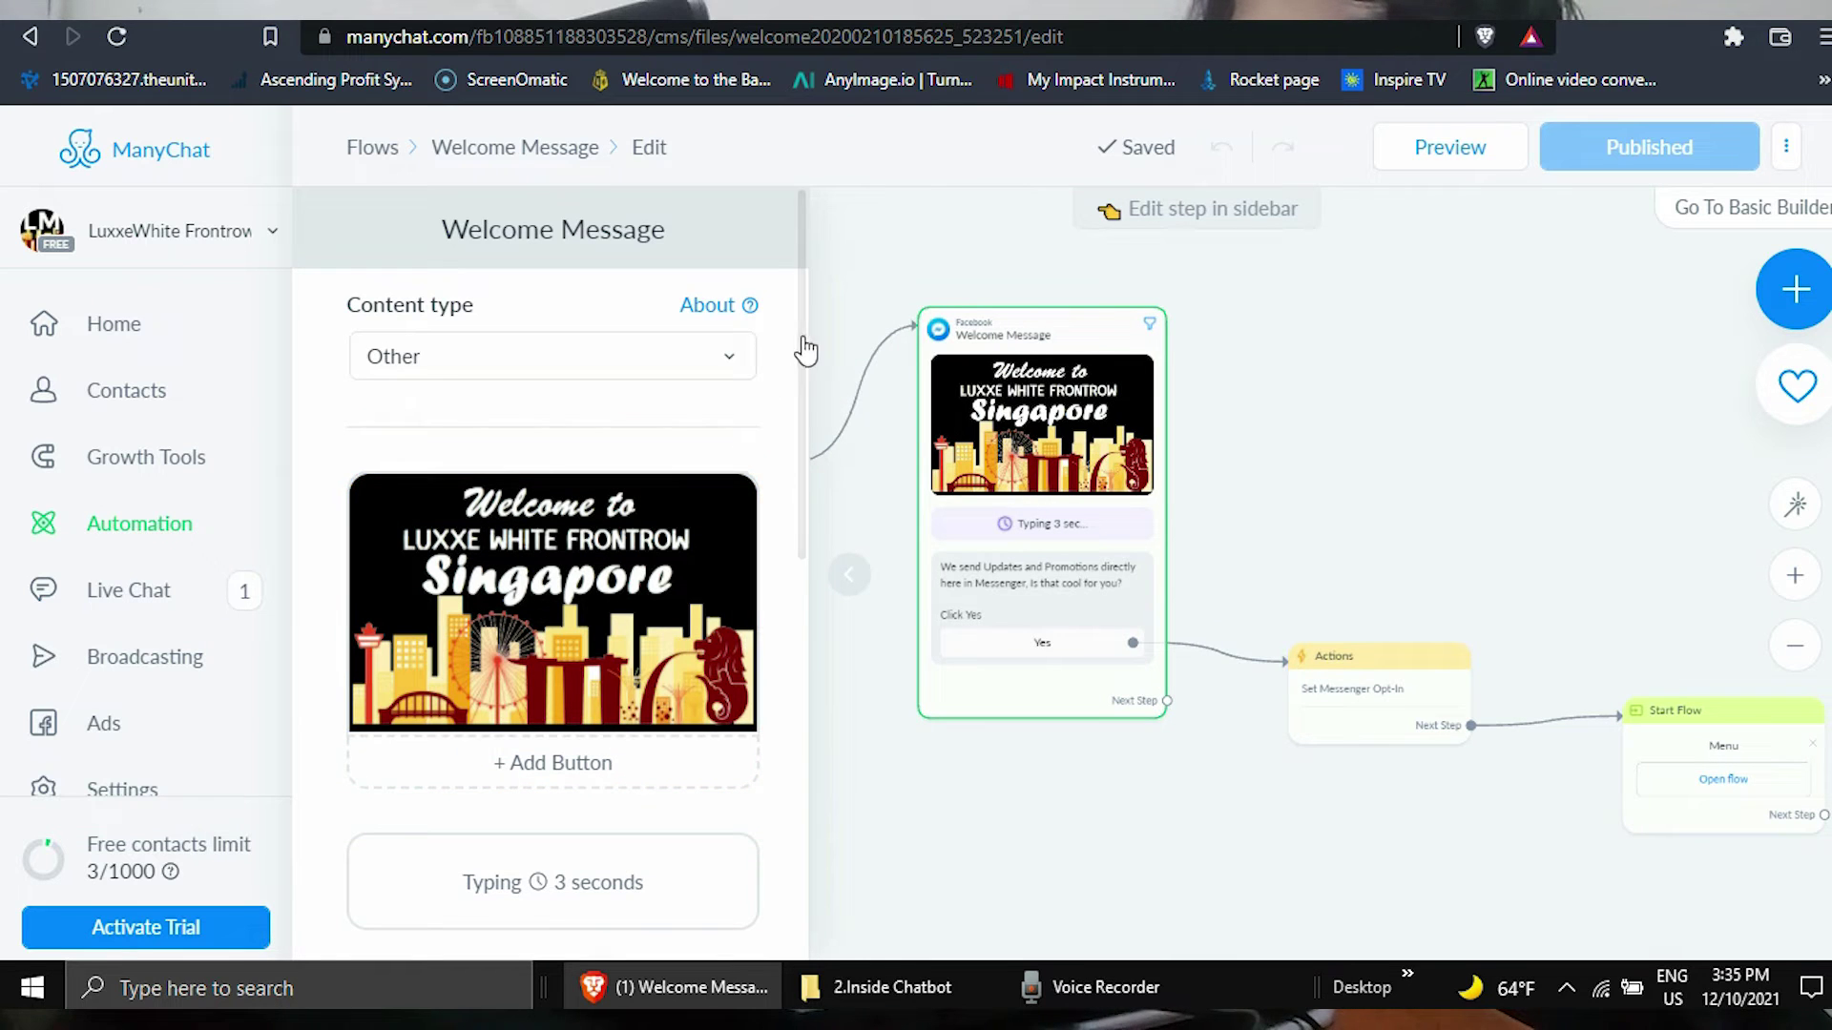
{"action": "scroll", "coordinate": [806, 382], "scroll_direction": "down", "scroll_amount": 4}
{"action": "mouse_move", "coordinate": [814, 515]}
{"action": "left_mouse_down"}
{"action": "mouse_move", "coordinate": [795, 559]}
{"action": "mouse_move", "coordinate": [800, 534]}
{"action": "left_mouse_up"}
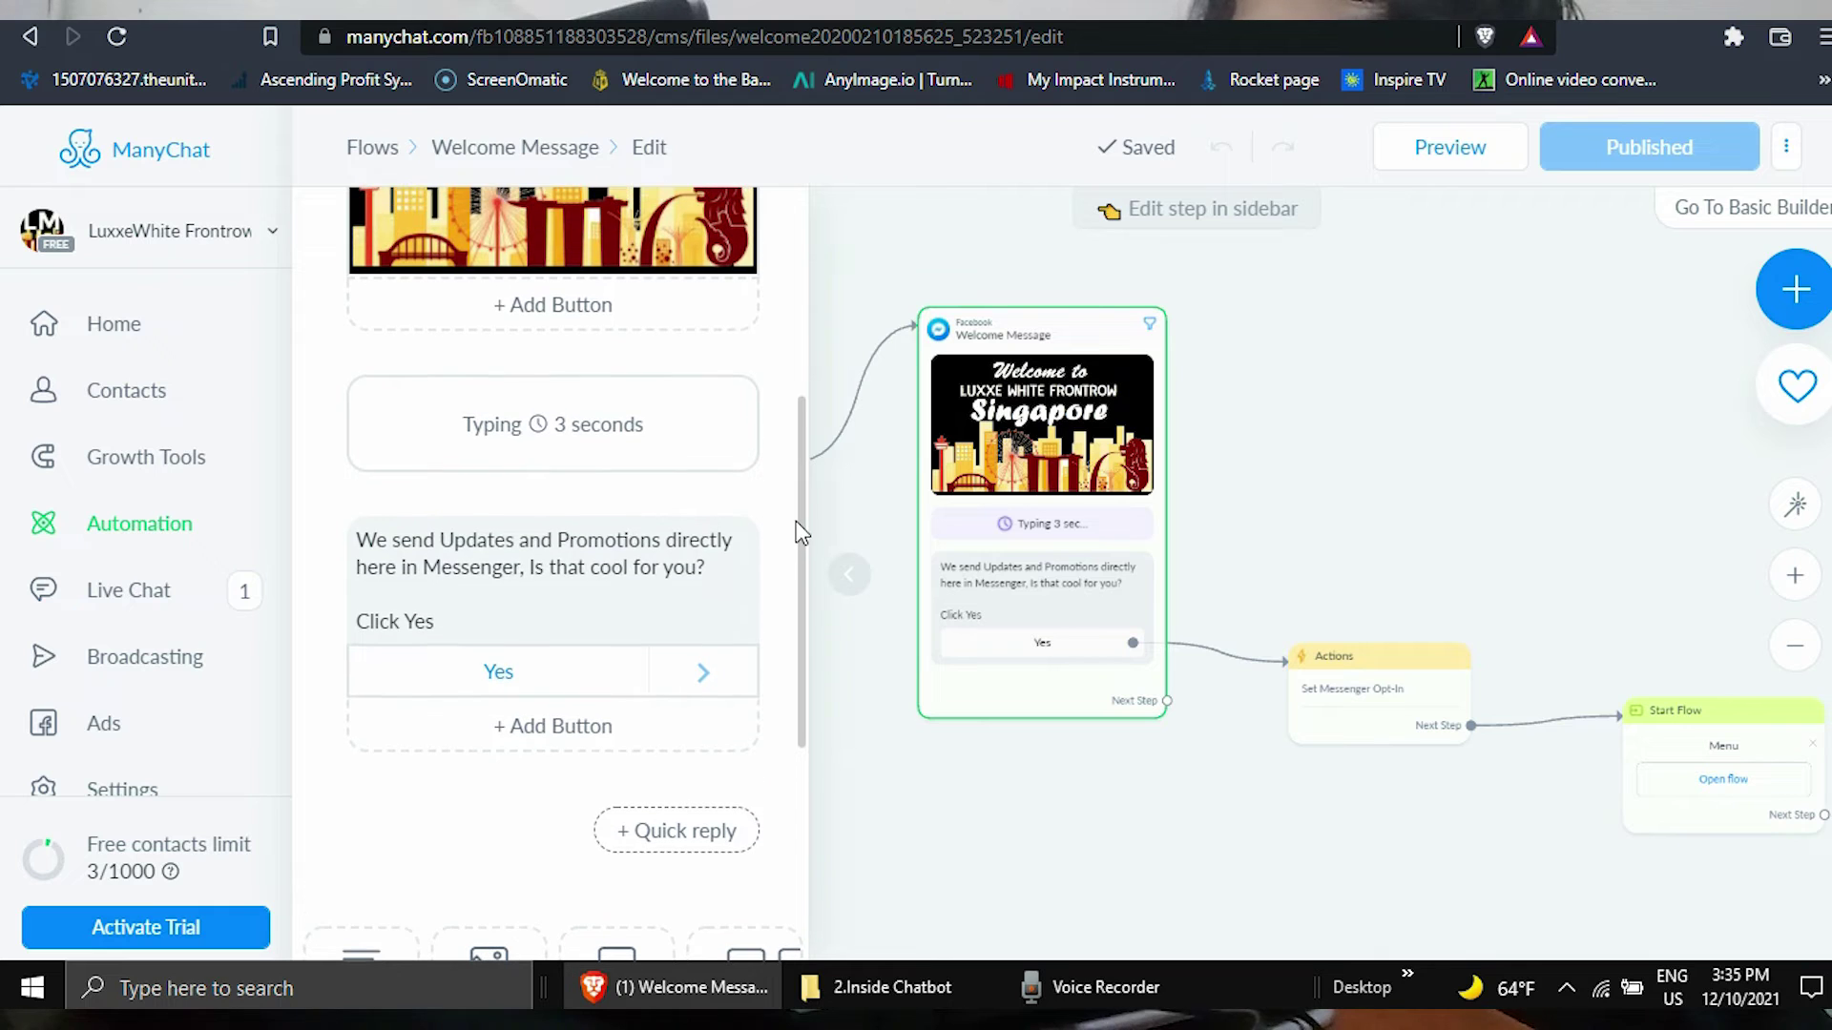
{"action": "left_click", "coordinate": [854, 576]}
Step: Reposition the Start Flow step that launches Menu so it sits above the Actions step
{"action": "mouse_move", "coordinate": [1124, 548]}
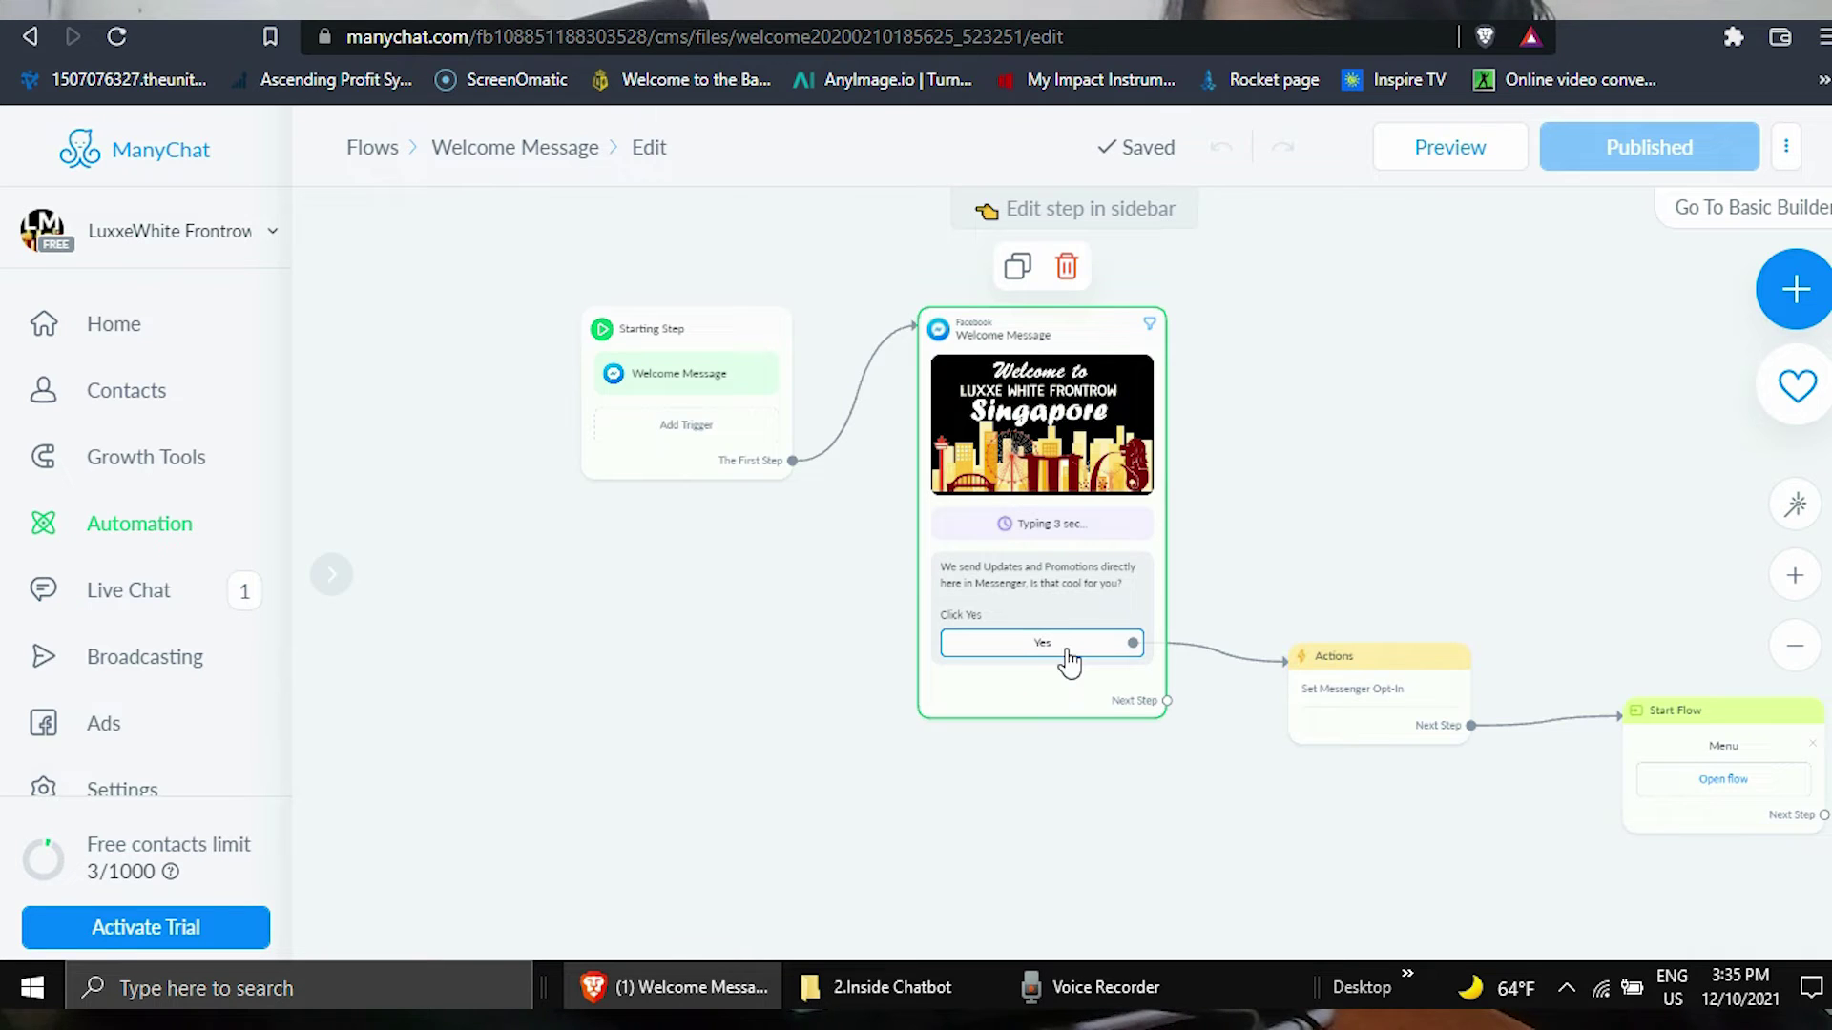
{"action": "mouse_move", "coordinate": [1384, 688]}
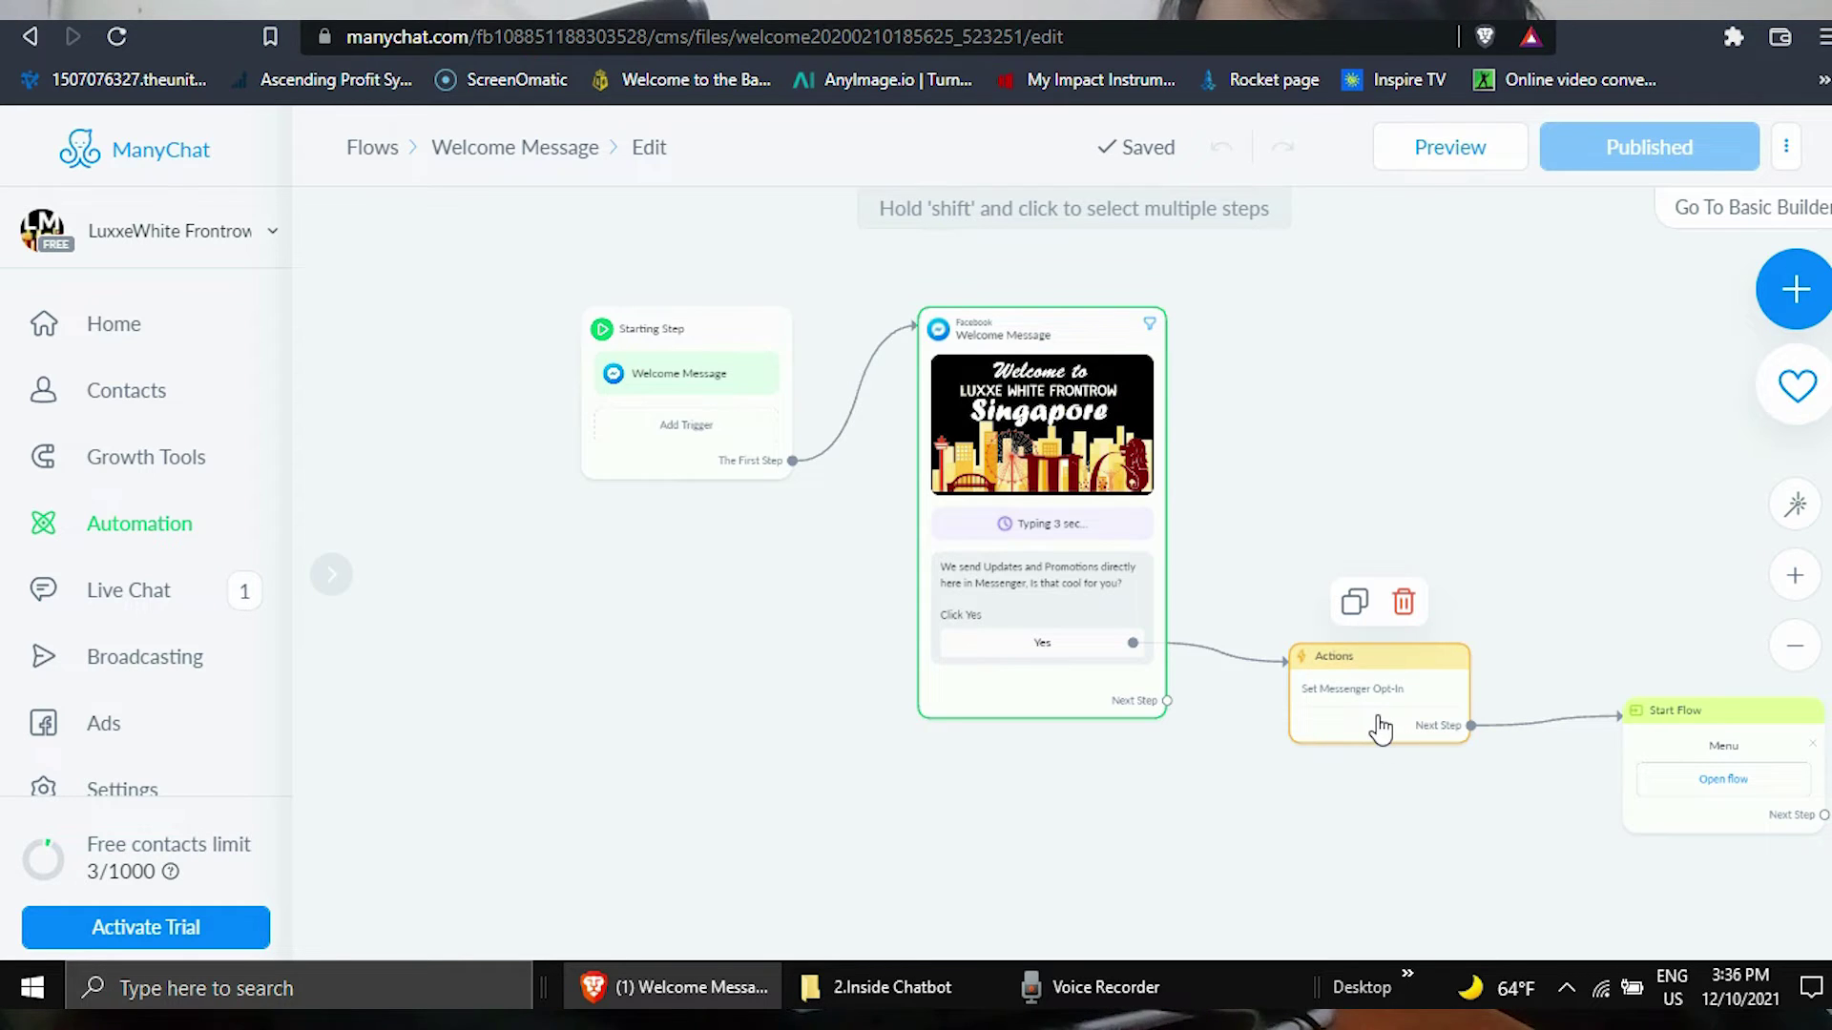
{"action": "mouse_move", "coordinate": [1734, 751]}
{"action": "left_click_drag", "start_coordinate": [1734, 751], "coordinate": [1434, 364]}
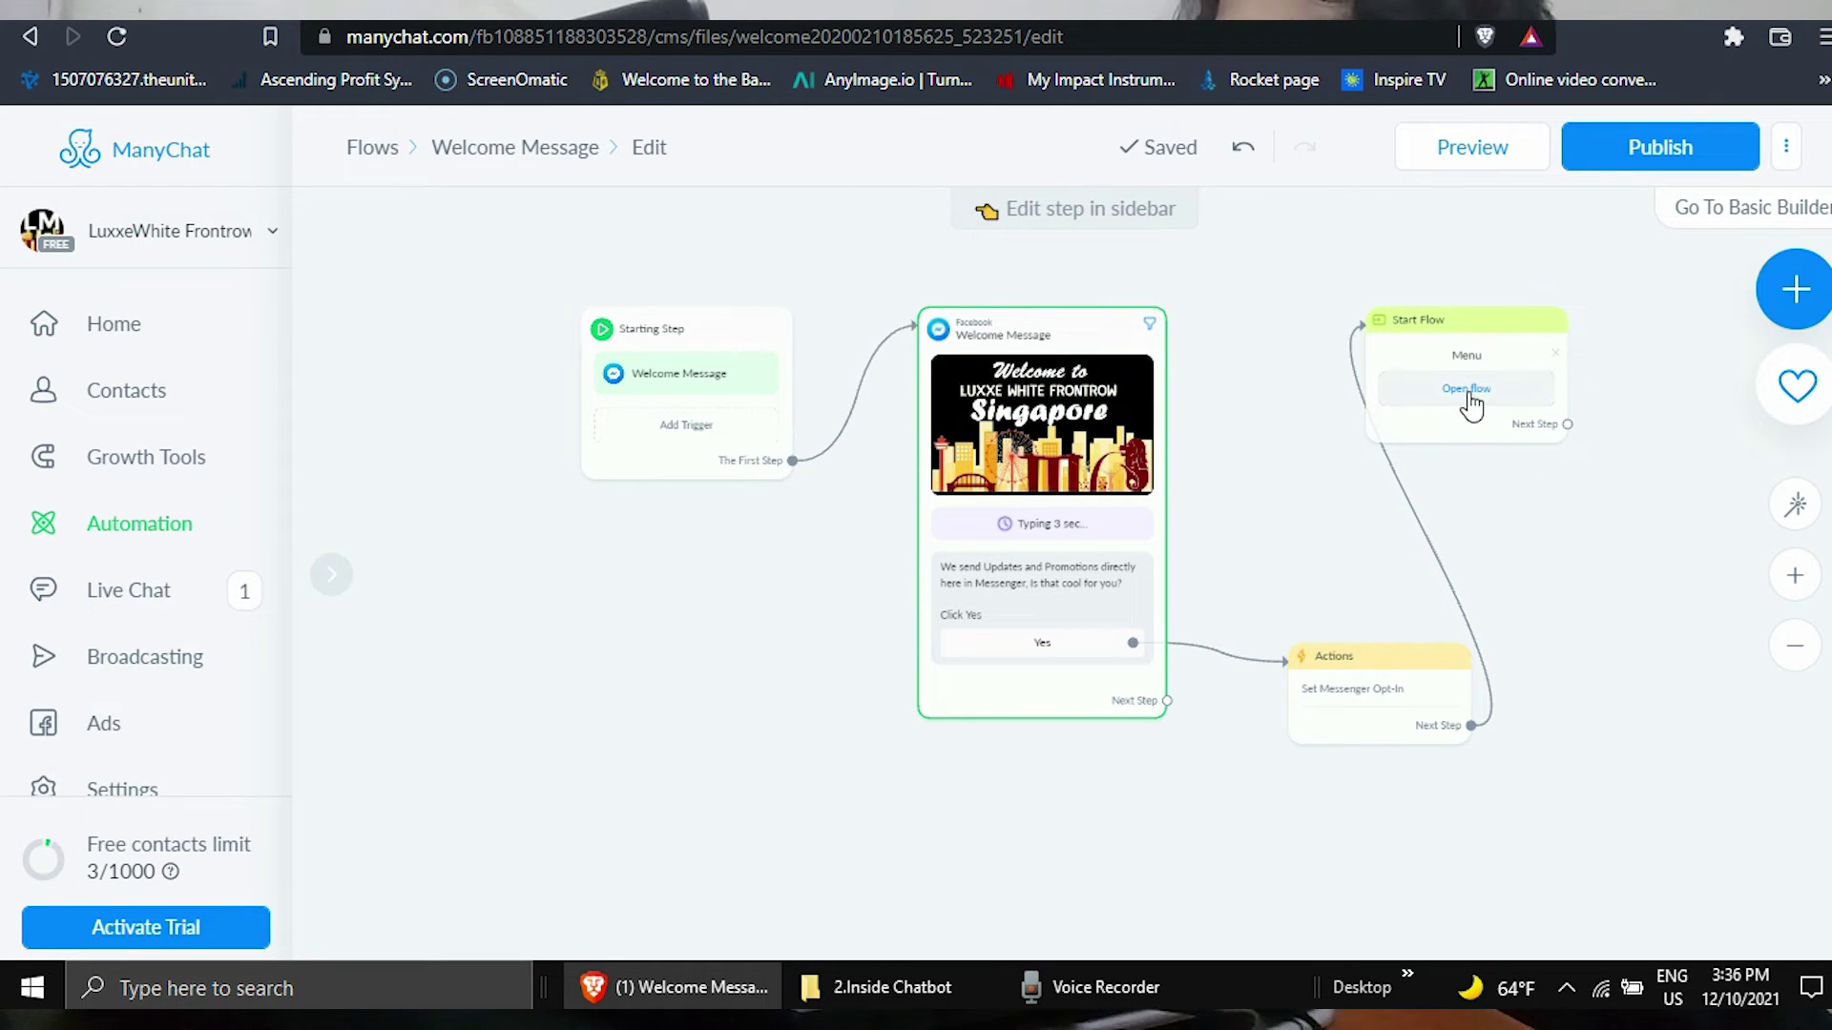
Step: Open the Menu flow from the Start Flow step and examine its published layout with the statistics sidebar collapsed
{"action": "left_click", "coordinate": [1466, 389]}
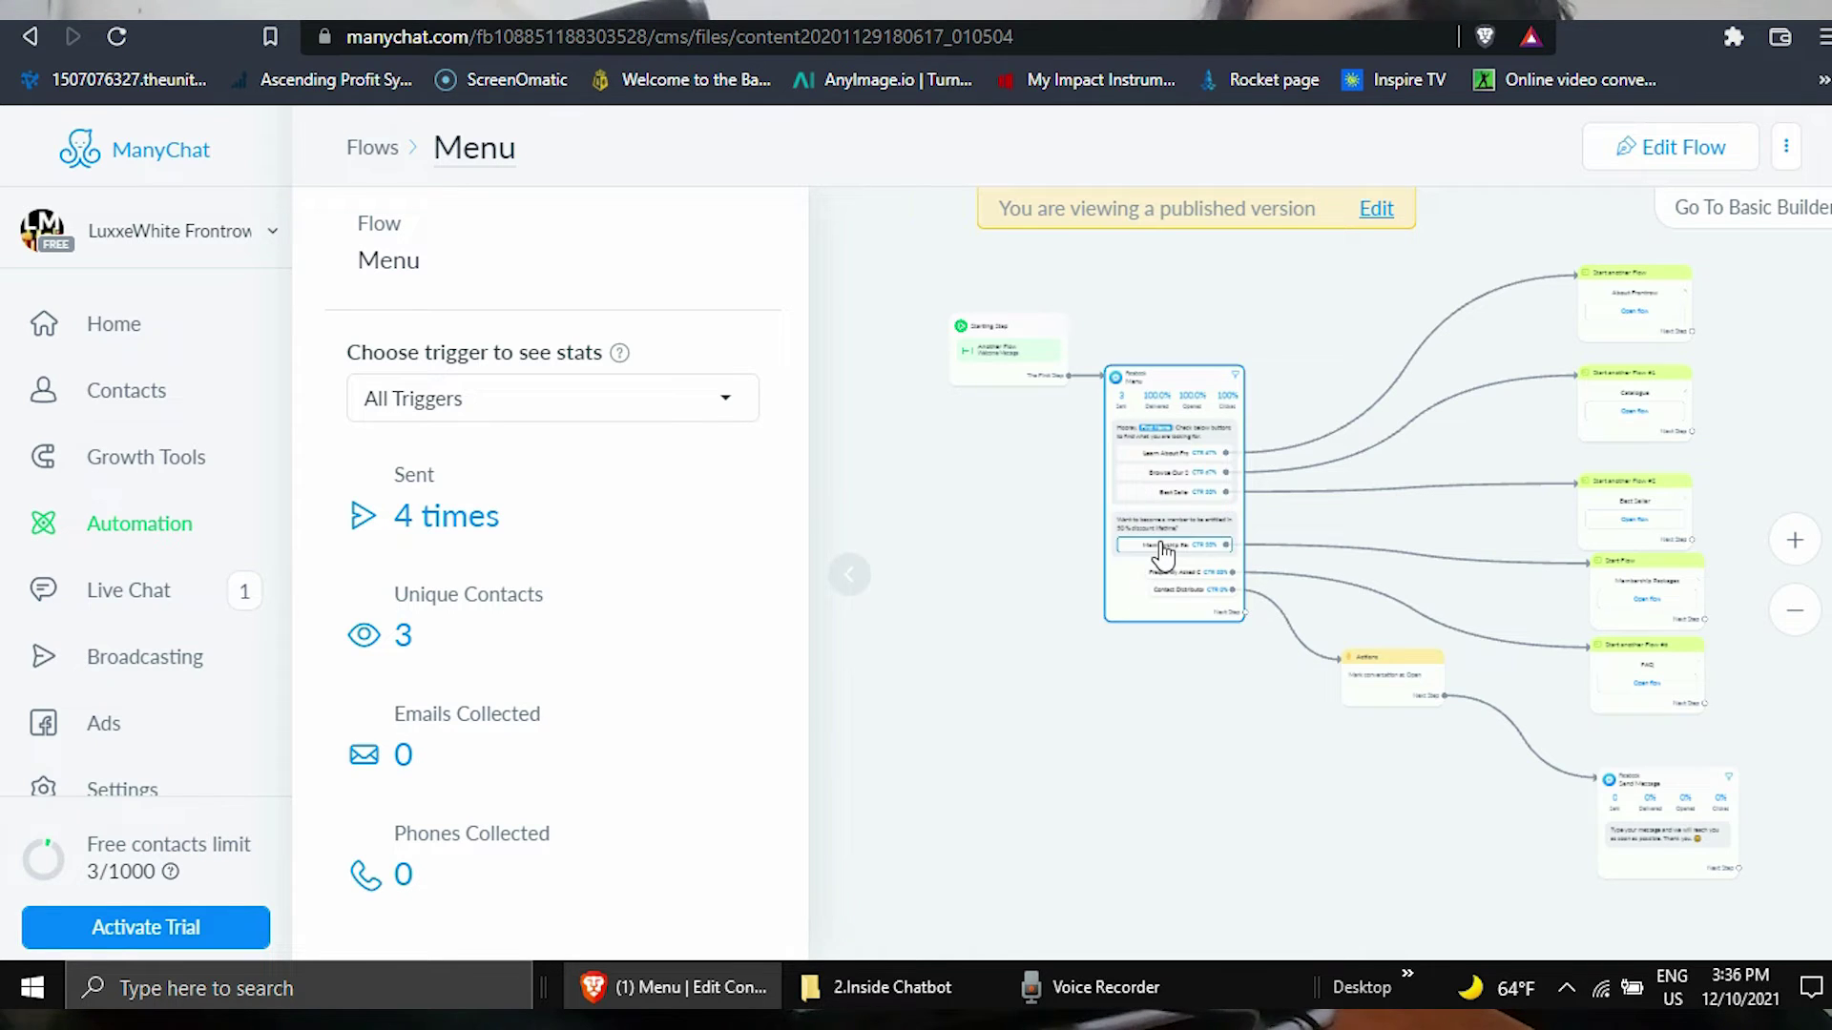
{"action": "scroll", "coordinate": [950, 703], "scroll_direction": "up", "scroll_amount": 3}
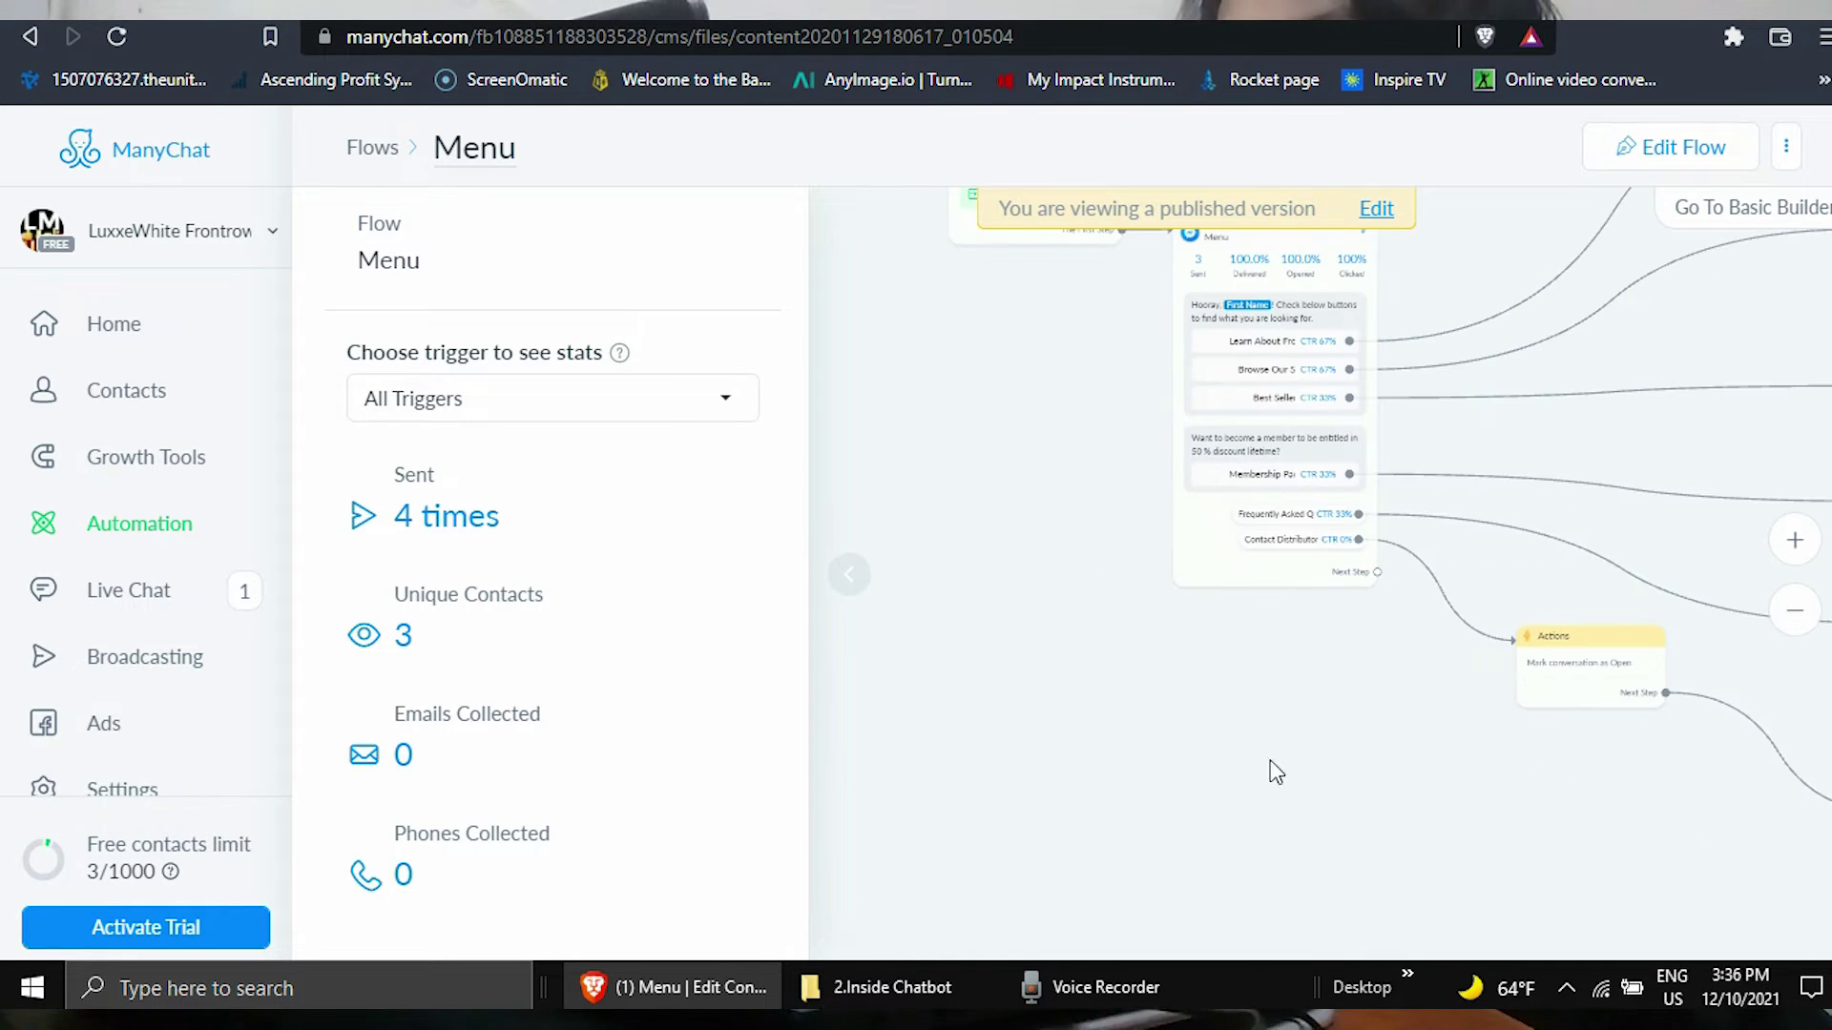
{"action": "left_click_drag", "start_coordinate": [1247, 720], "coordinate": [1059, 833]}
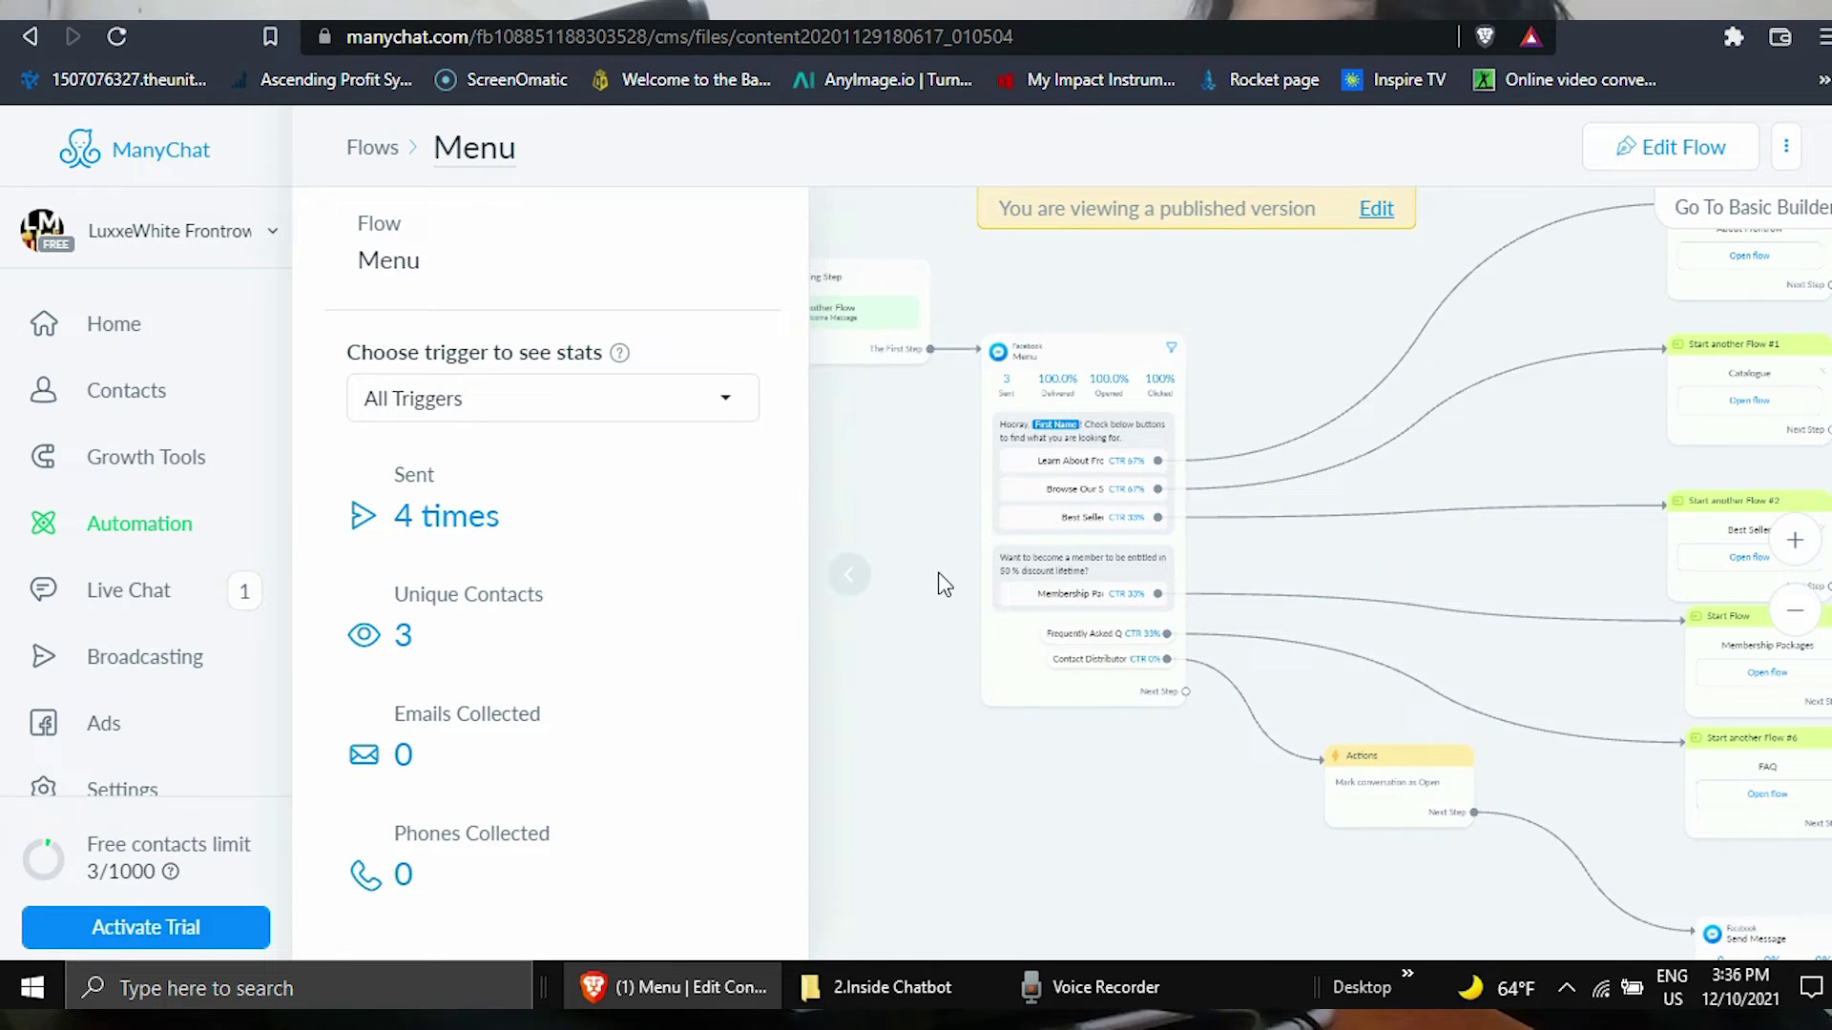
{"action": "left_click", "coordinate": [849, 584]}
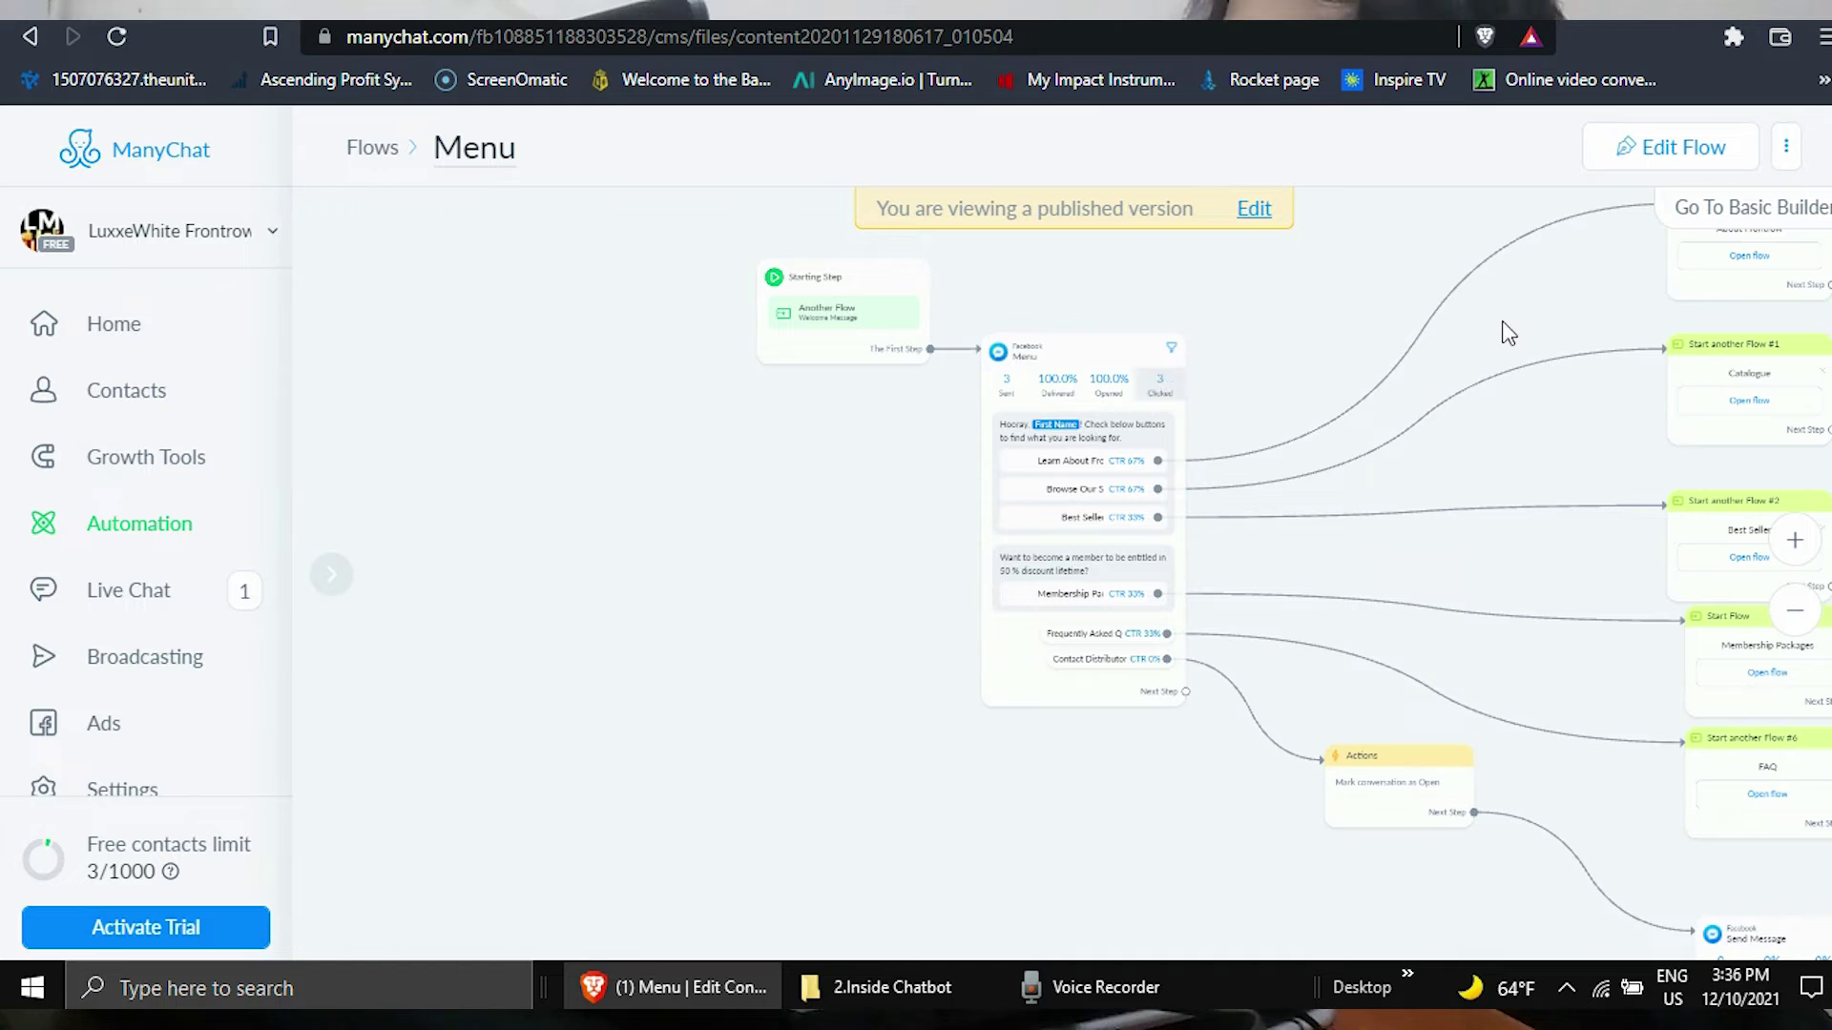
Step: Open the Menu flow for editing and move its Menu message step lower, beneath the Starting Step
{"action": "left_click", "coordinate": [1708, 160]}
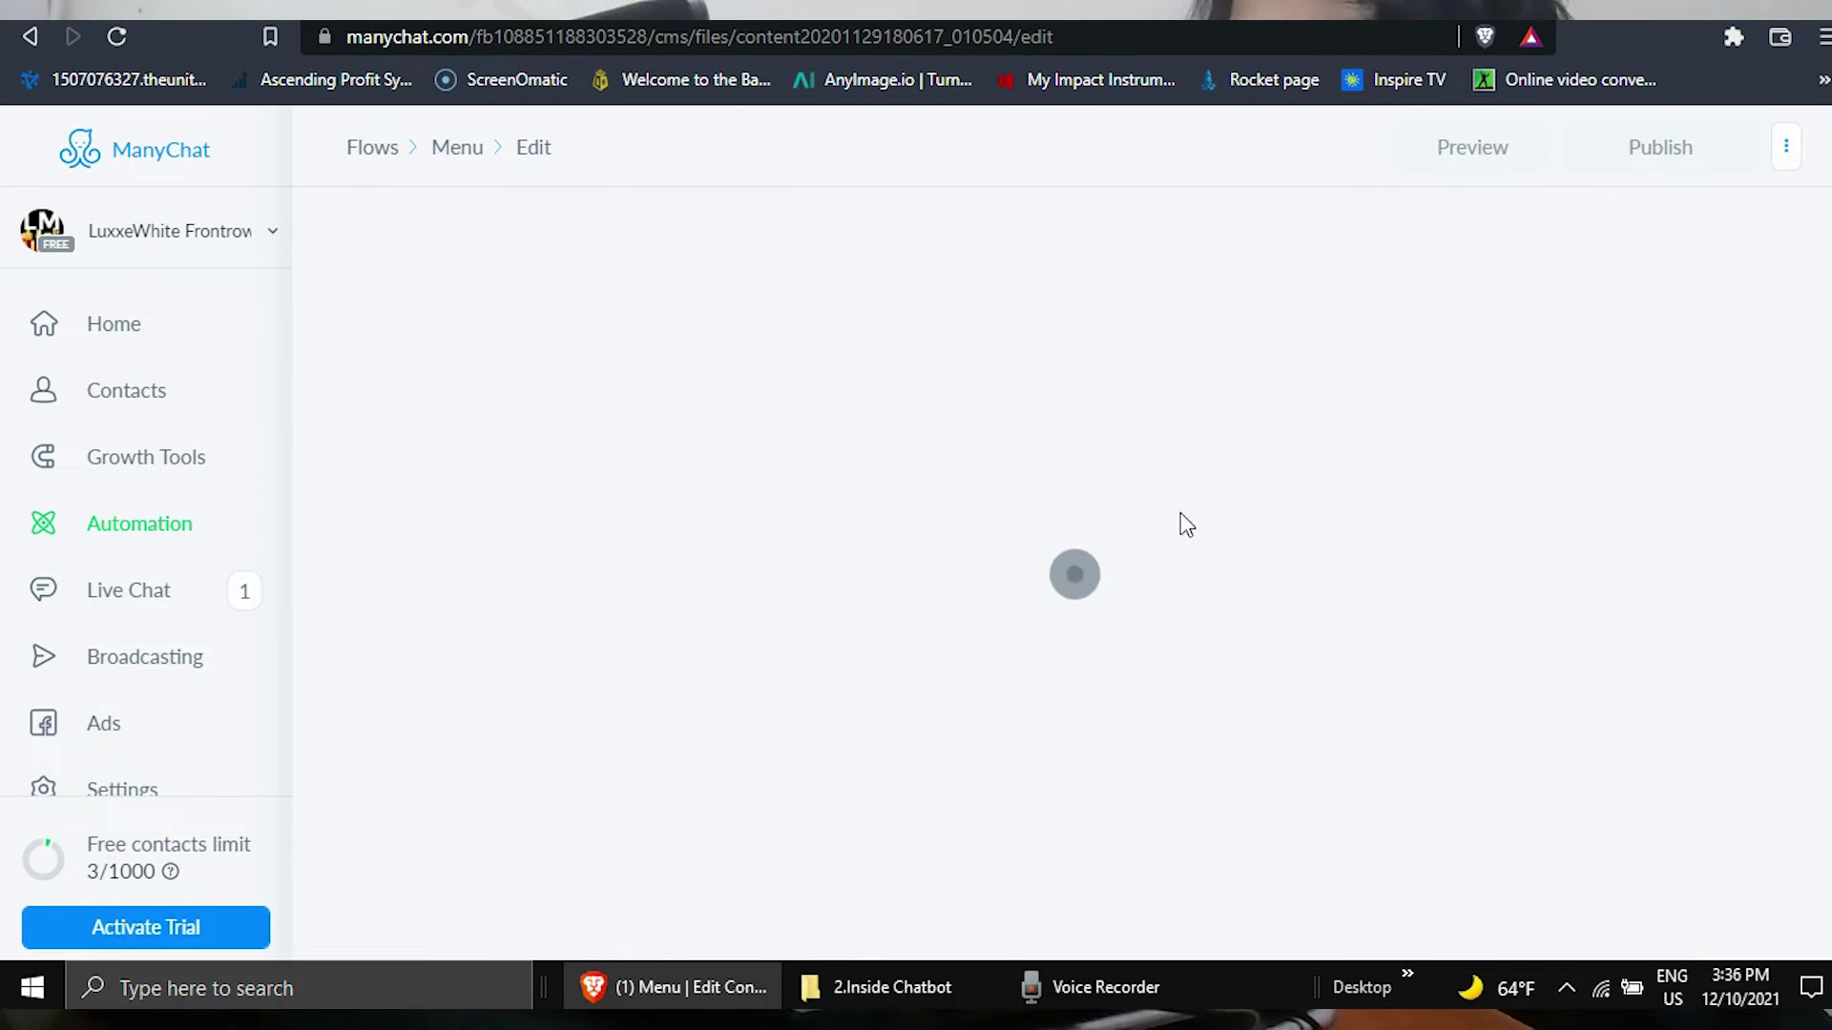
{"action": "scroll", "coordinate": [913, 668], "scroll_direction": "up", "scroll_amount": 5}
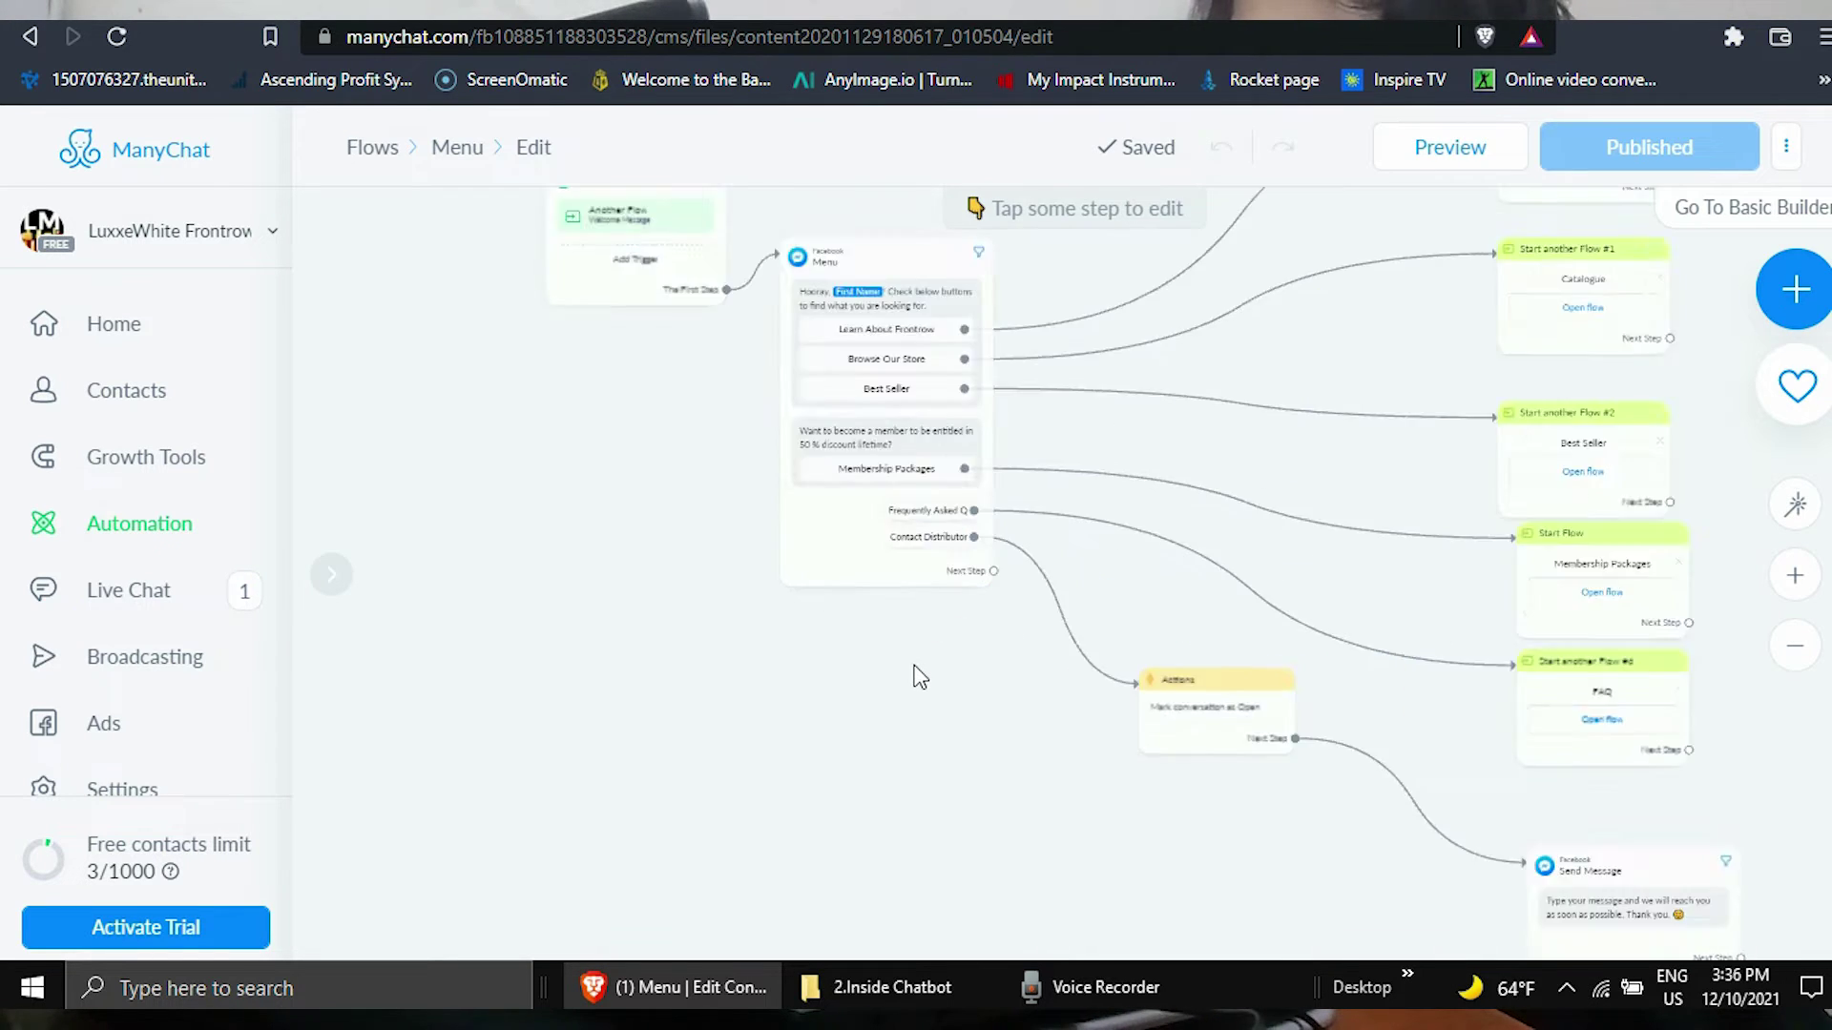
{"action": "left_click_drag", "start_coordinate": [769, 432], "coordinate": [746, 874]}
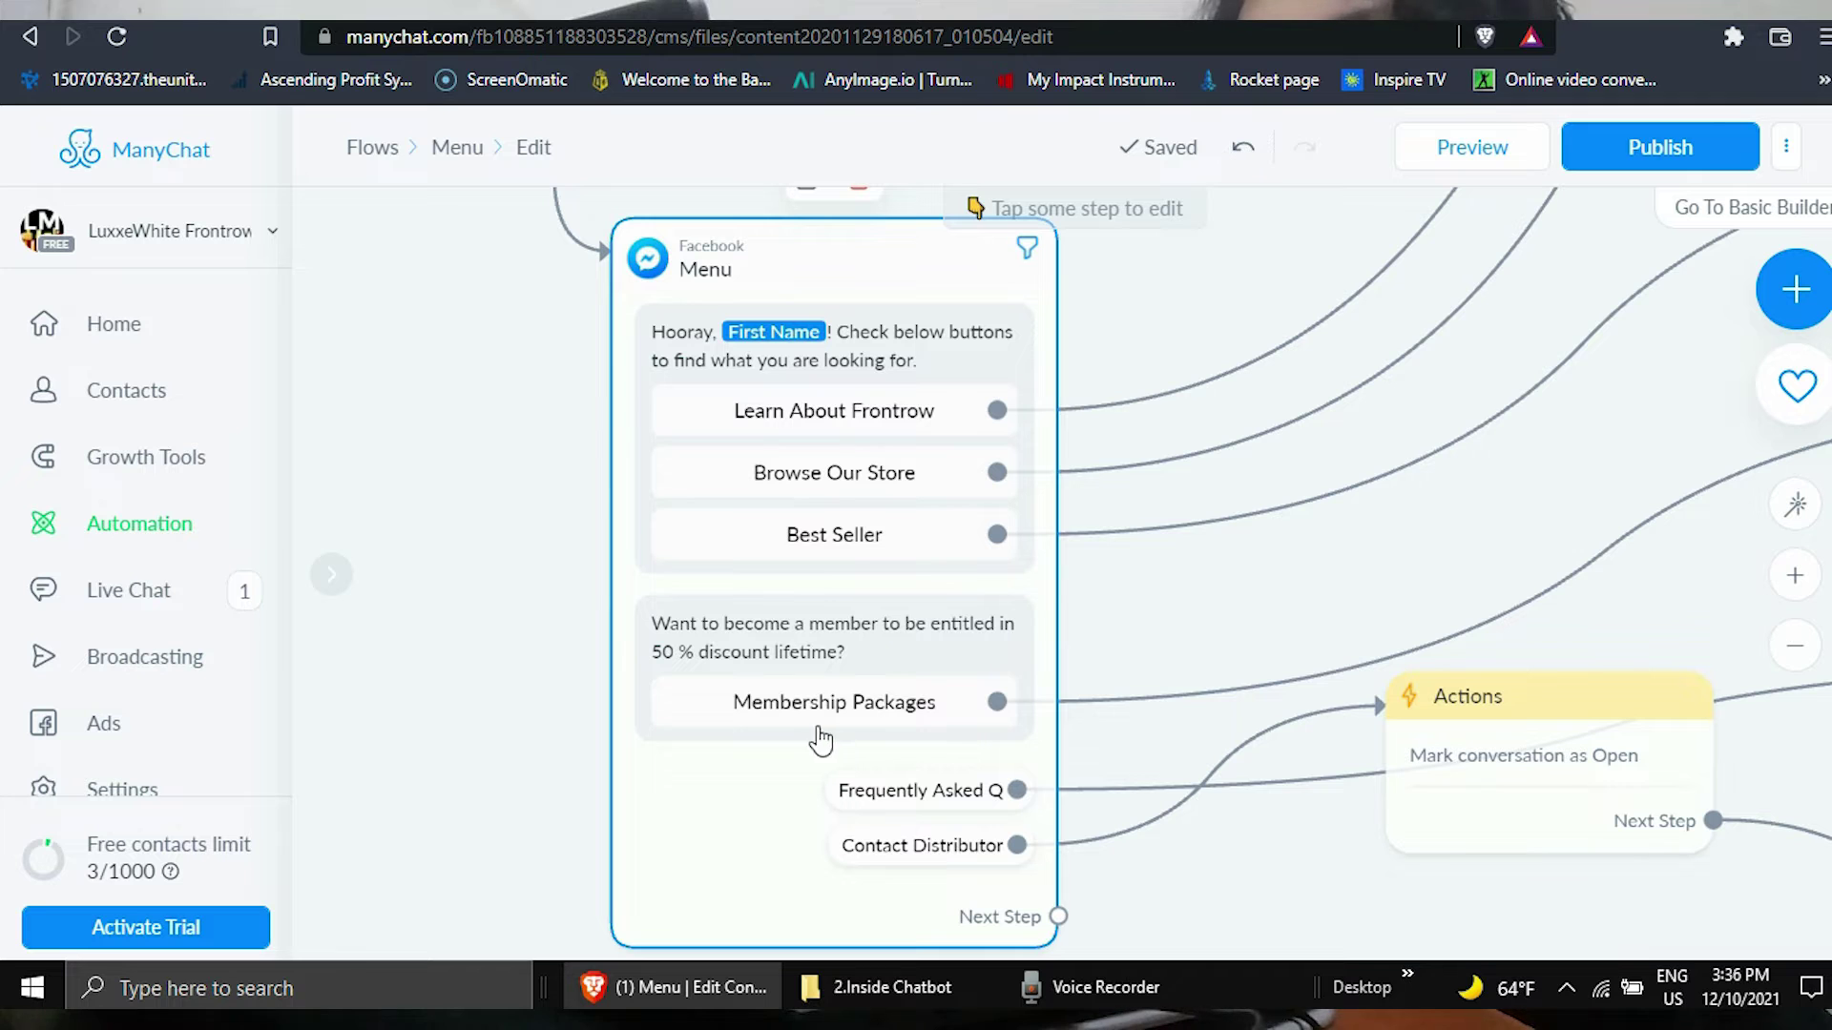
{"action": "left_click_drag", "start_coordinate": [1352, 541], "coordinate": [989, 701]}
{"action": "scroll", "coordinate": [988, 701], "scroll_direction": "down", "scroll_amount": 5}
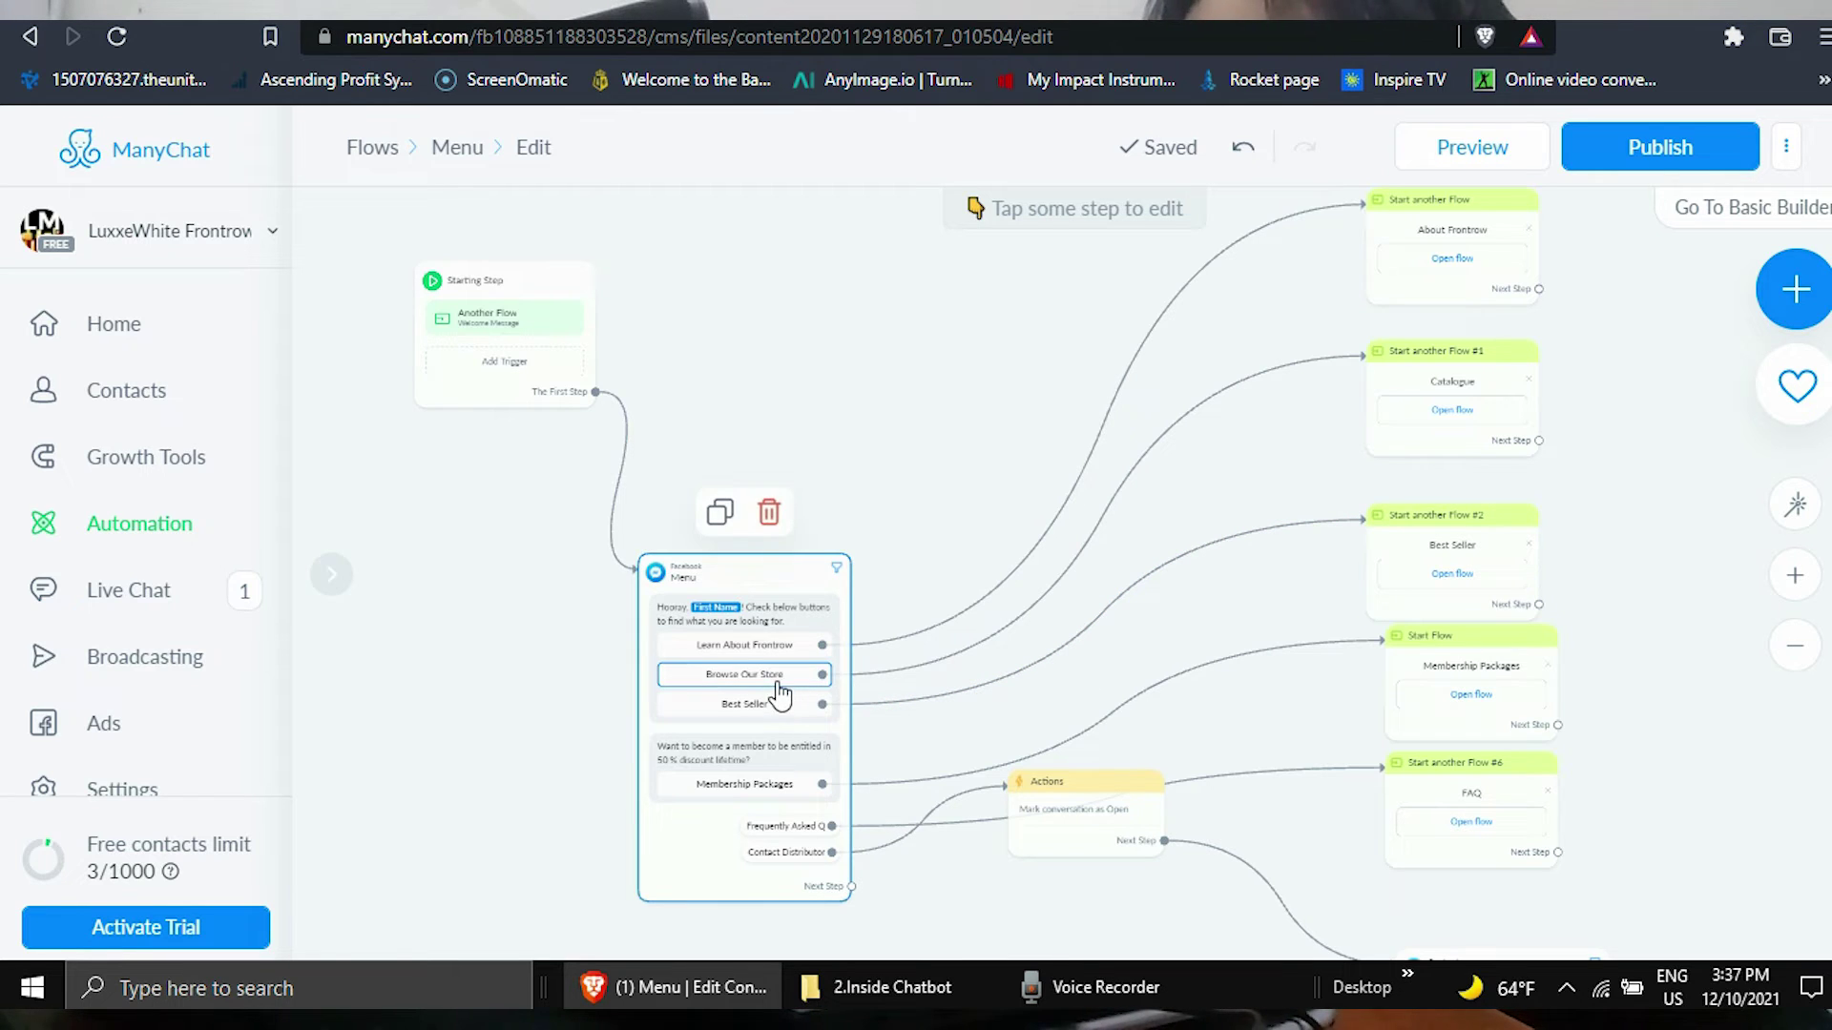
Step: Open the Catalogue flow linked from the "Start another Flow #1" step
{"action": "mouse_move", "coordinate": [1279, 531]}
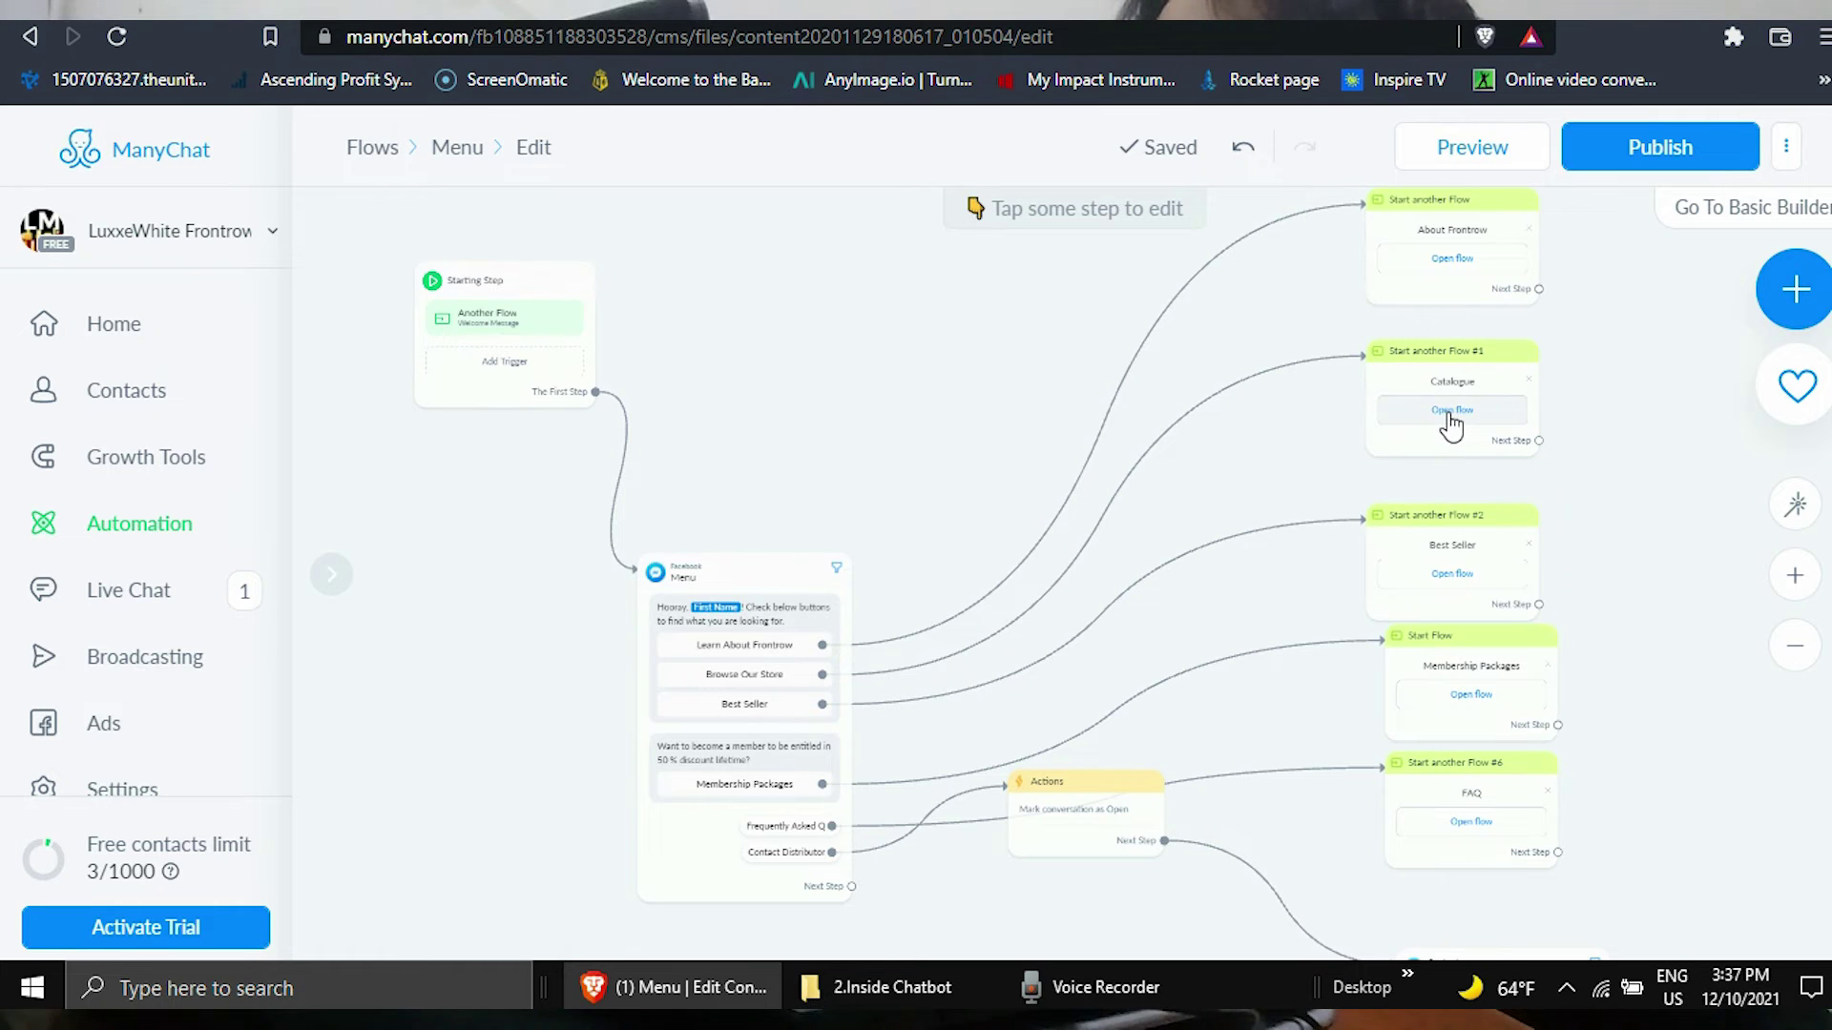
{"action": "scroll", "coordinate": [1451, 425], "scroll_direction": "up", "scroll_amount": 3}
{"action": "scroll", "coordinate": [1316, 397], "scroll_direction": "up", "scroll_amount": 2}
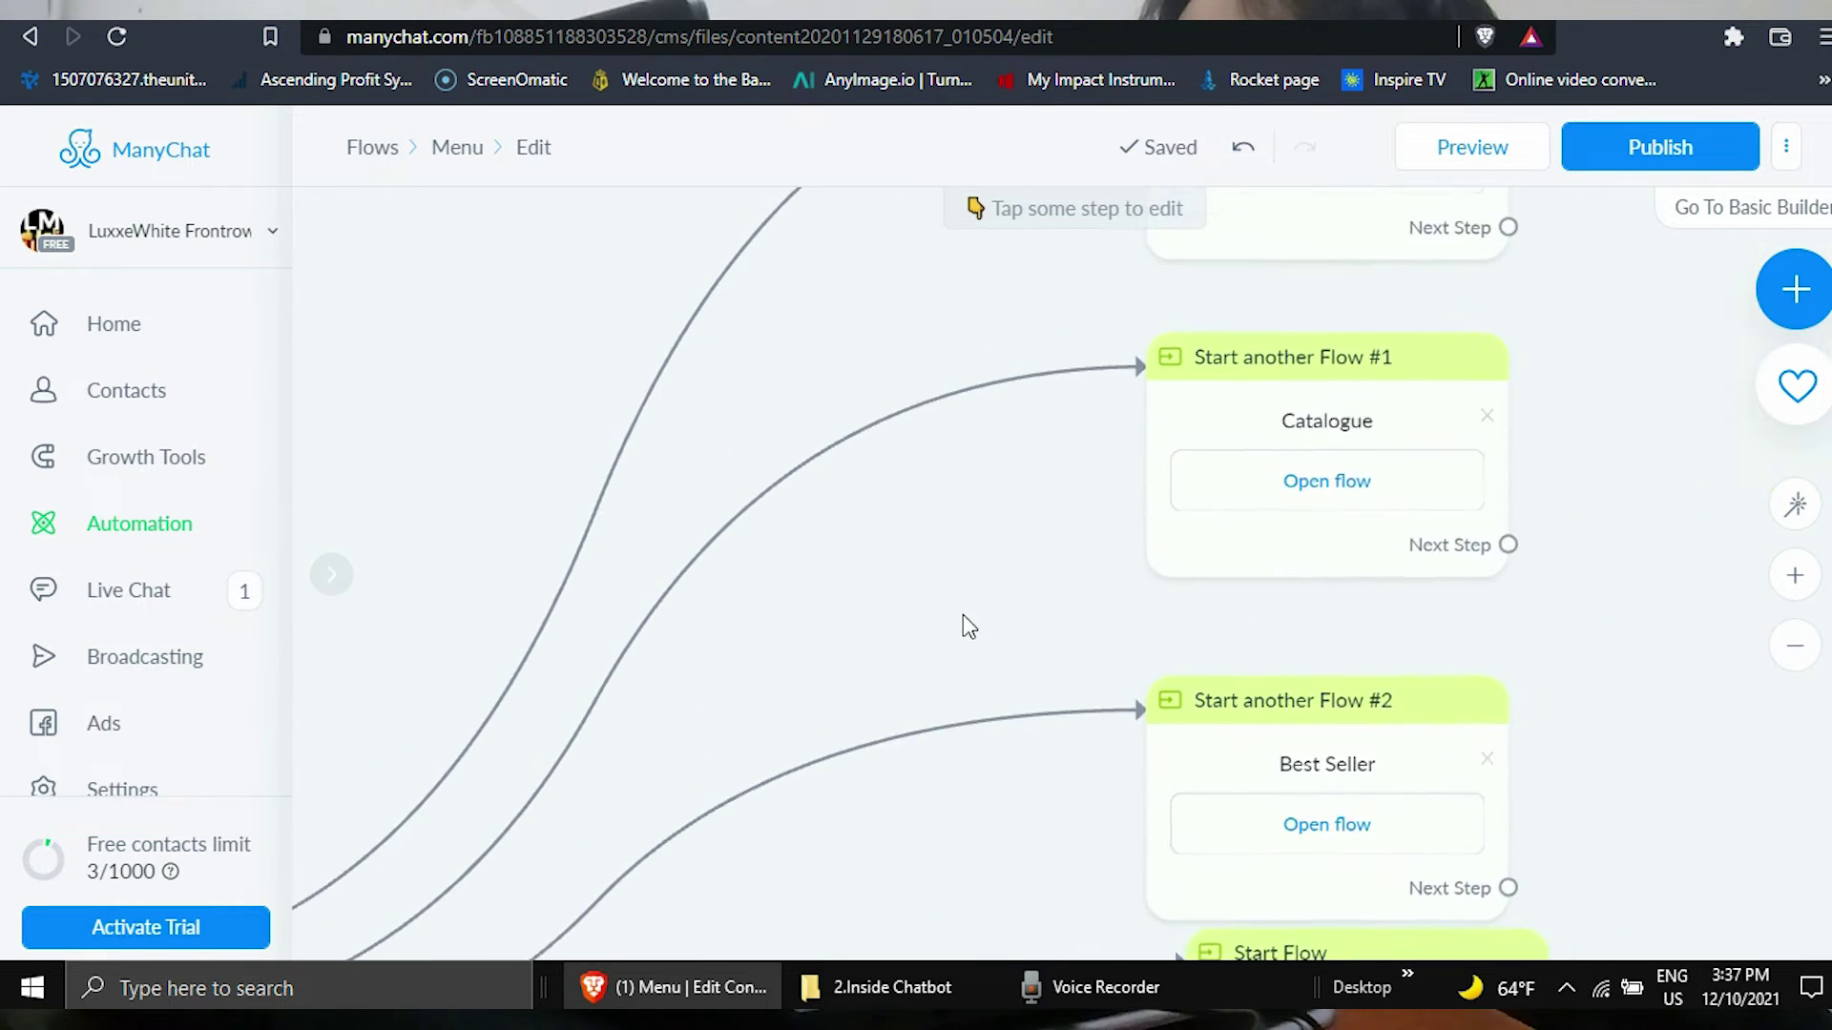
{"action": "scroll", "coordinate": [964, 627], "scroll_direction": "right", "scroll_amount": 2}
{"action": "left_click", "coordinate": [1254, 496]}
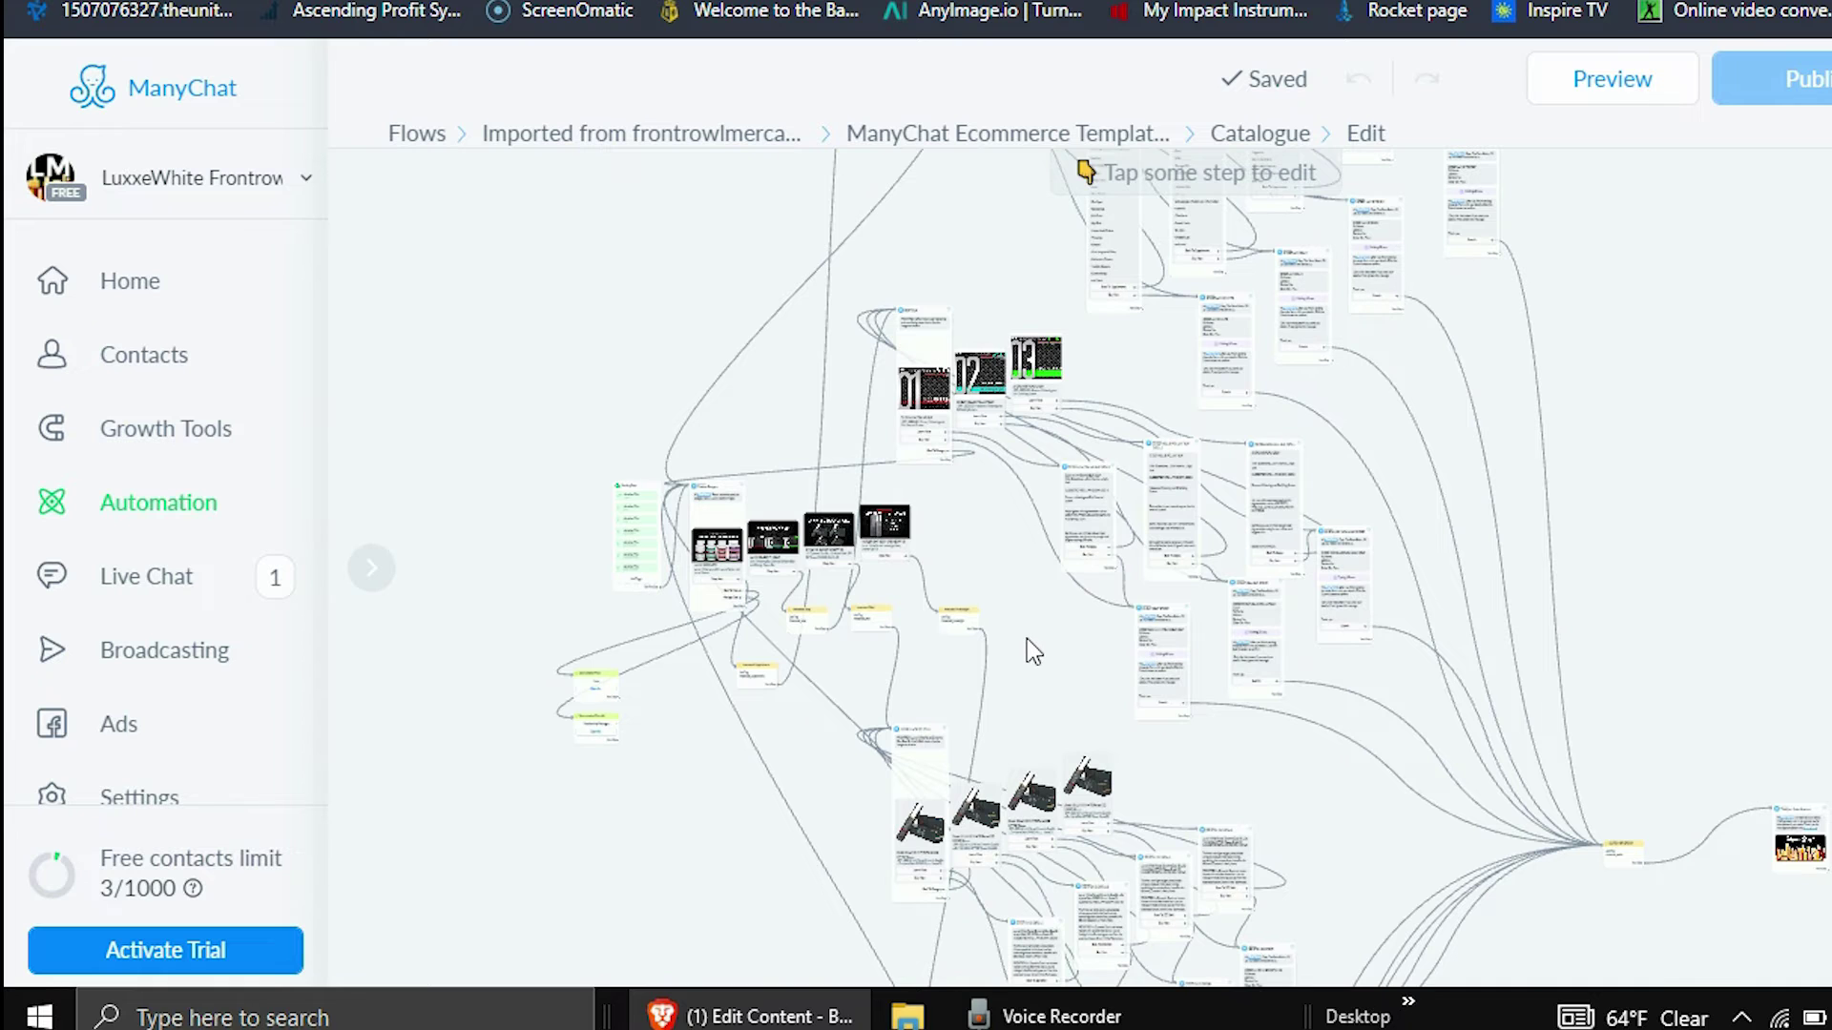
Step: Inspect the Product Category message's content in the editing sidebar and collapse the sidebar again
{"action": "scroll", "coordinate": [1027, 639], "scroll_direction": "up", "scroll_amount": 5}
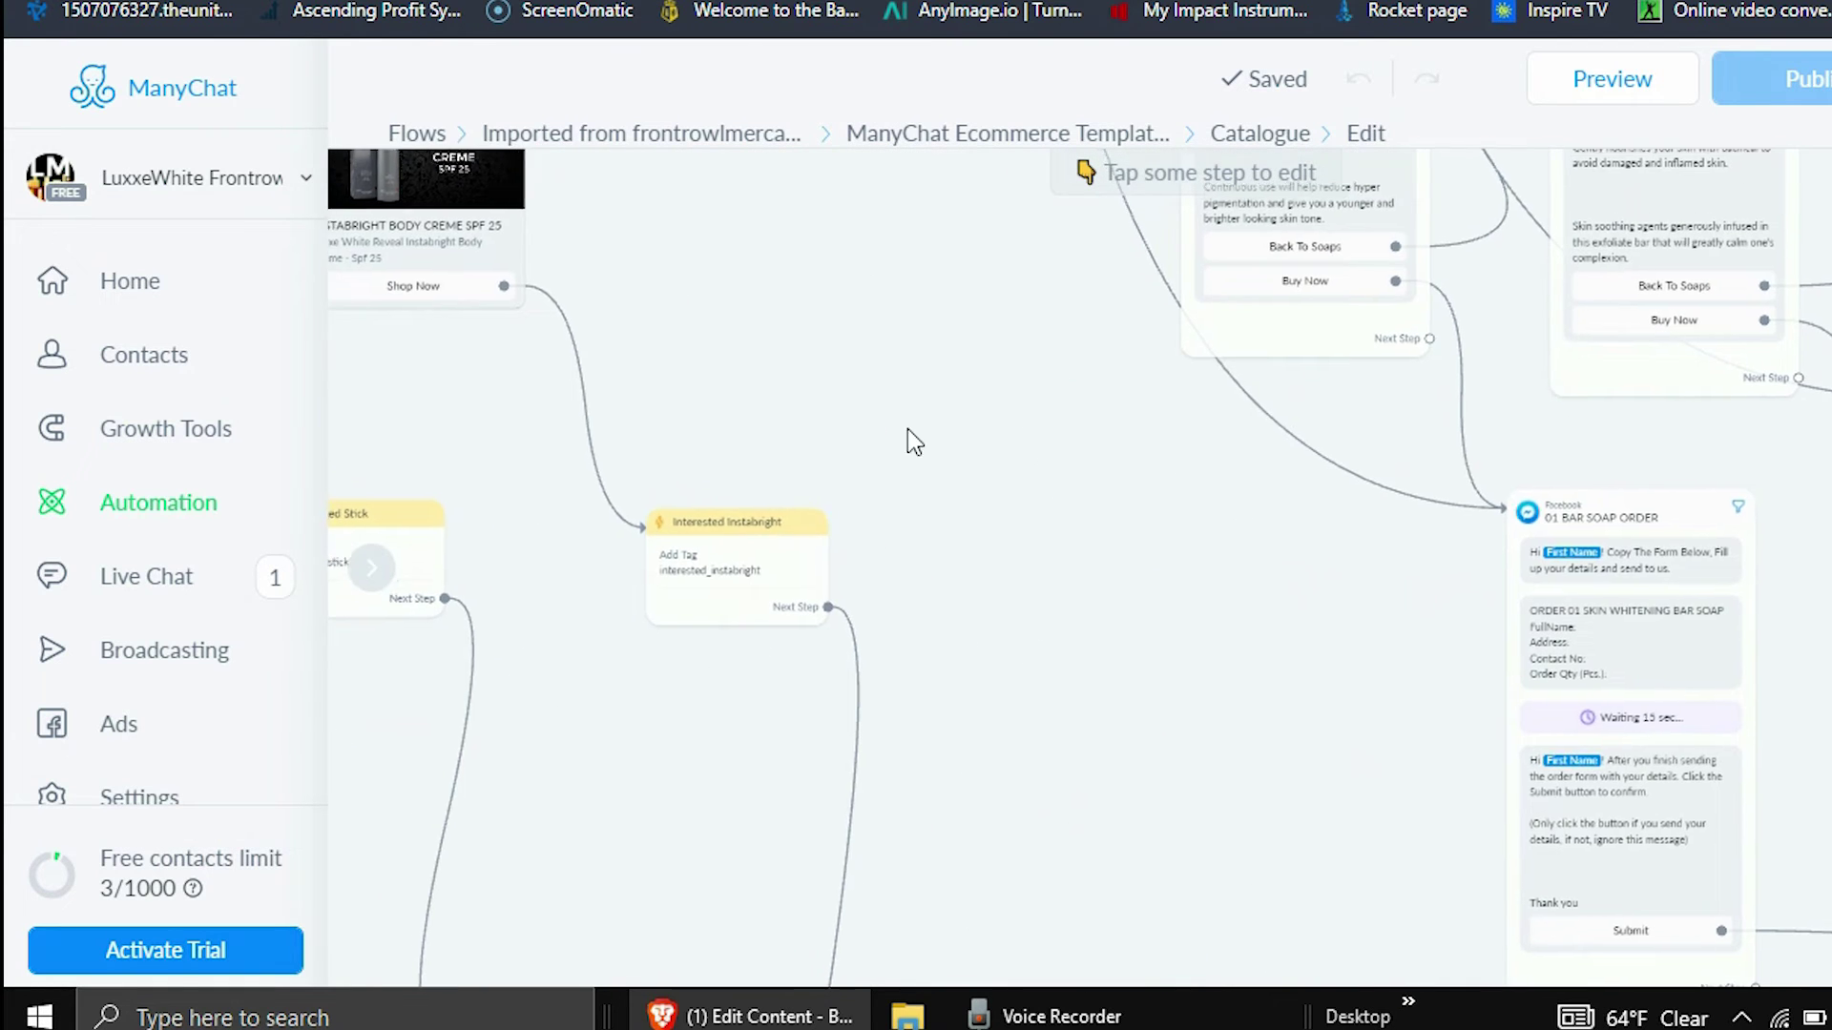
{"action": "left_click_drag", "start_coordinate": [907, 427], "coordinate": [1776, 660]}
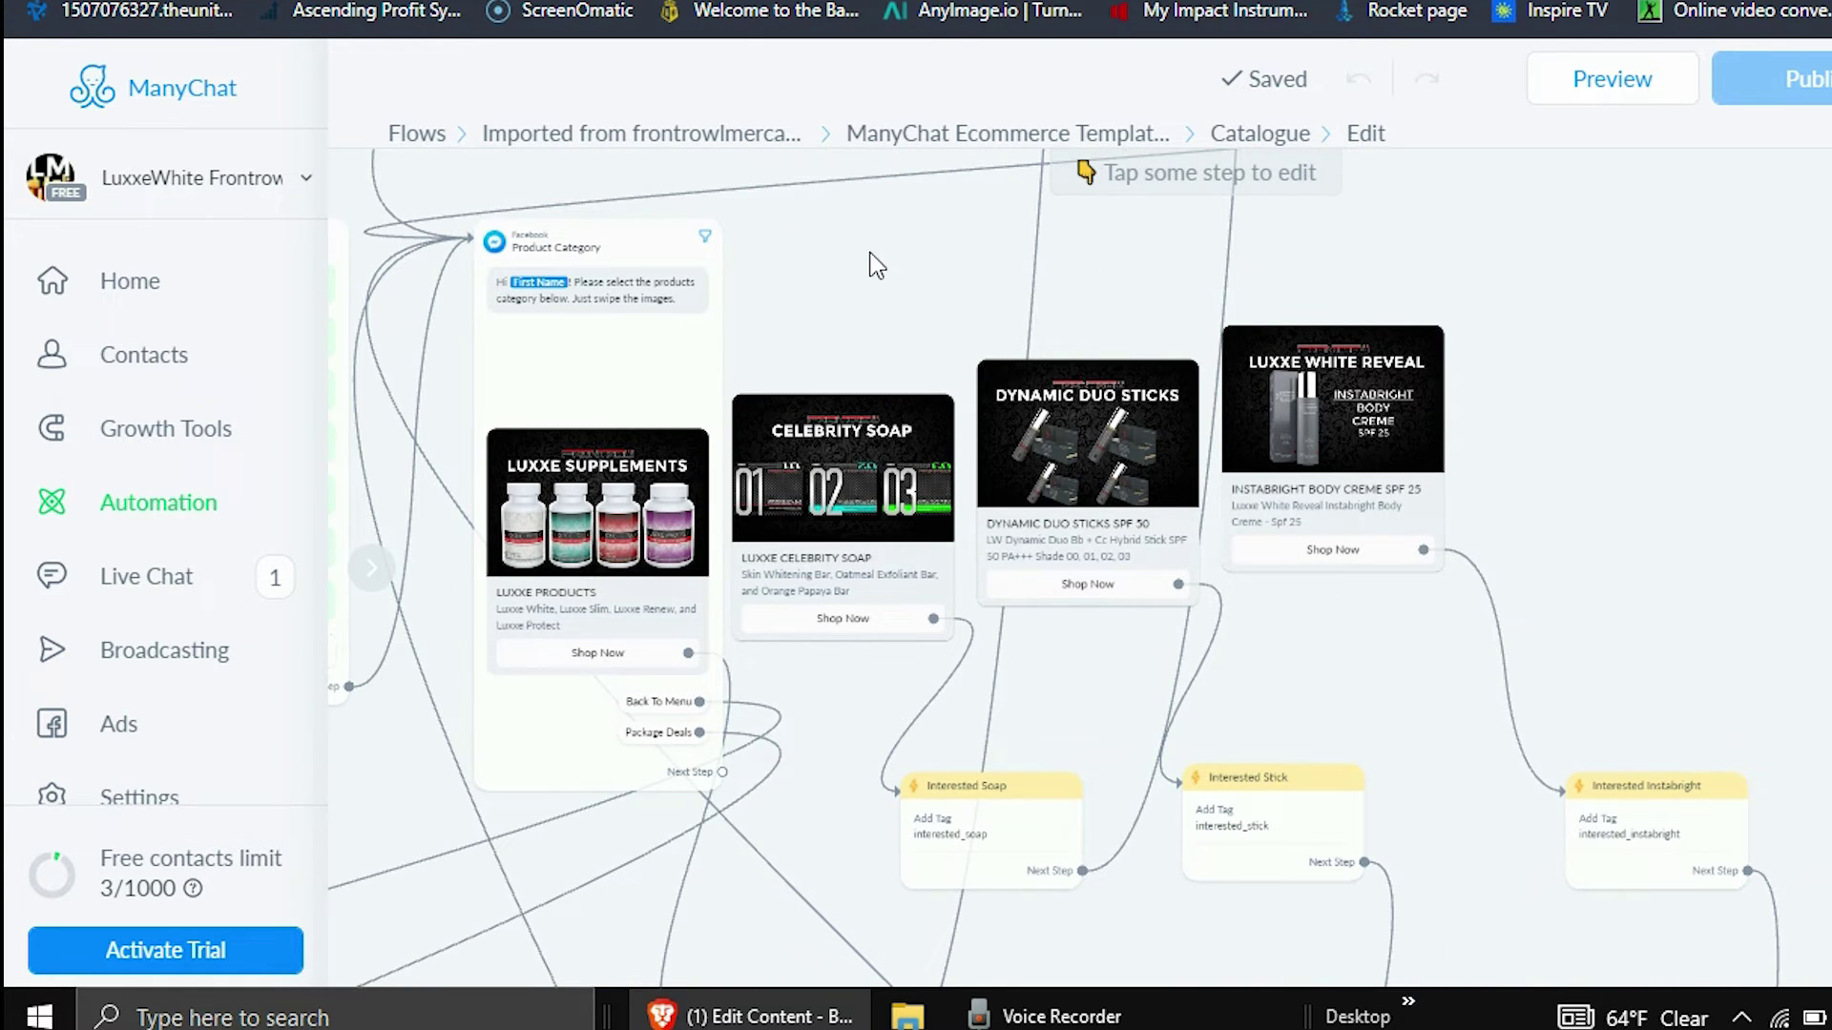
{"action": "left_click_drag", "start_coordinate": [876, 265], "coordinate": [1353, 277]}
{"action": "left_click", "coordinate": [1103, 388]}
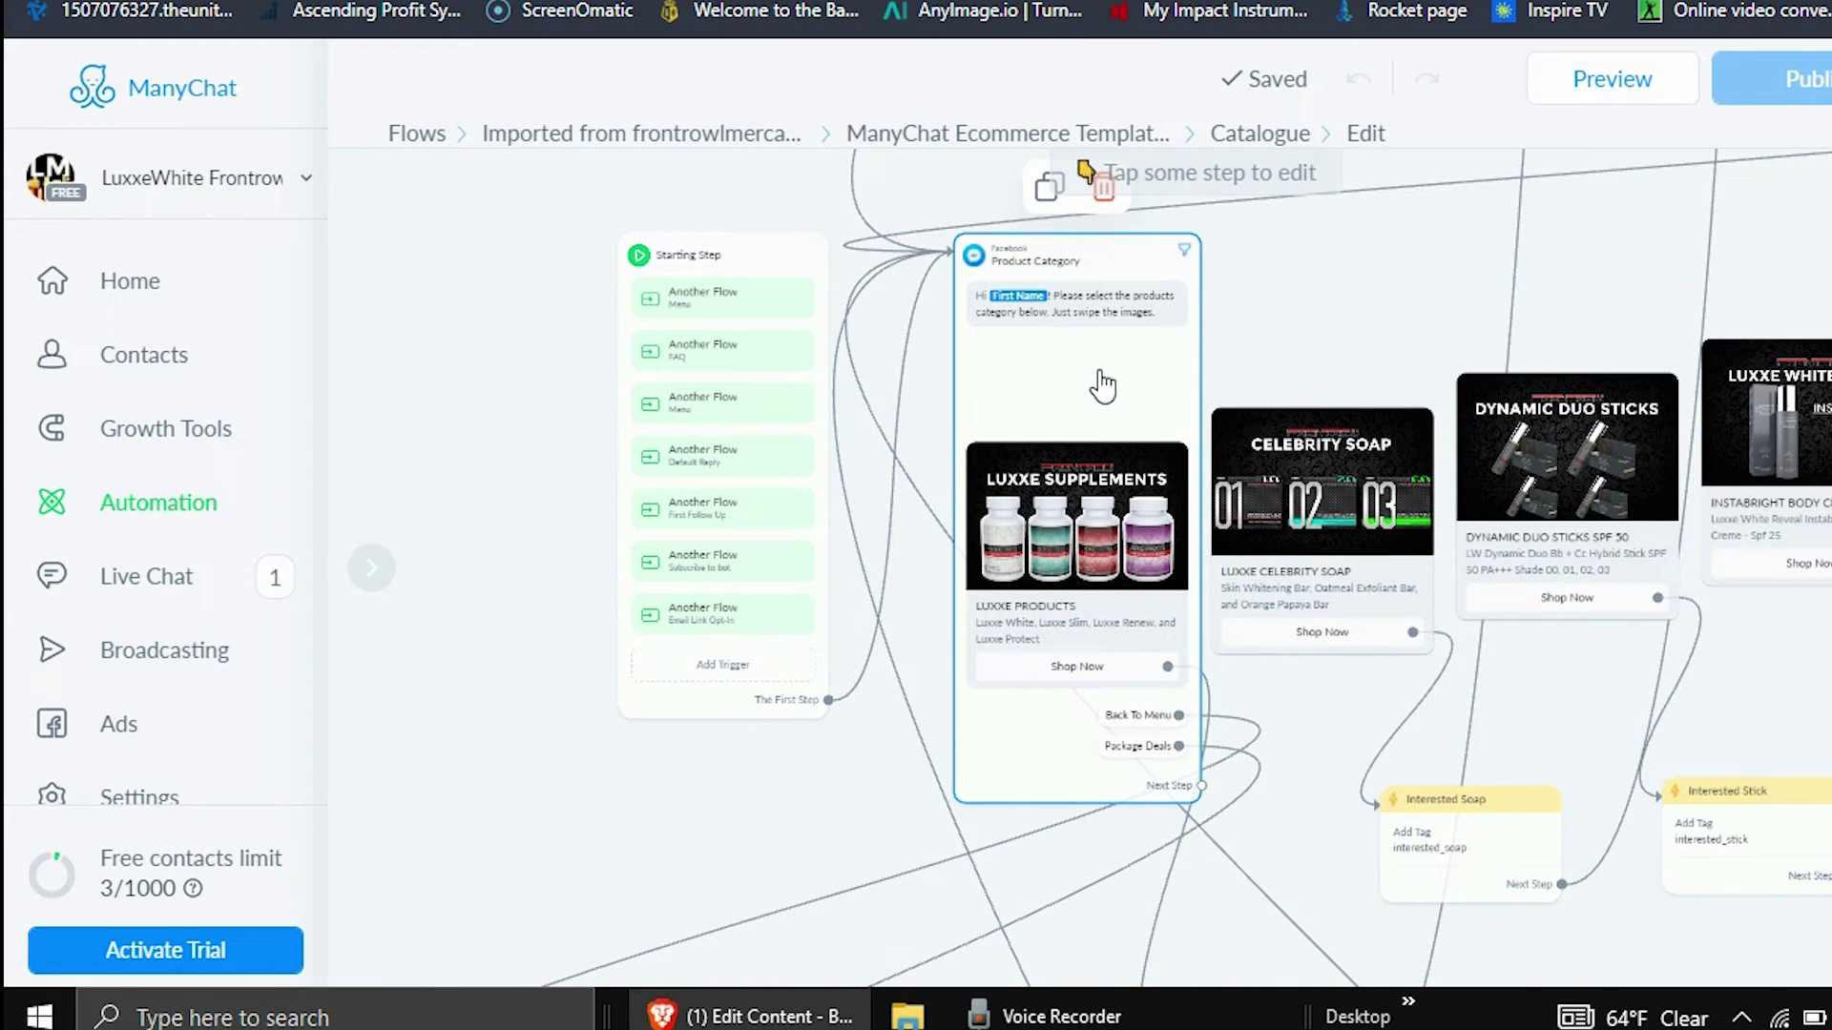
{"action": "left_click", "coordinate": [1077, 561]}
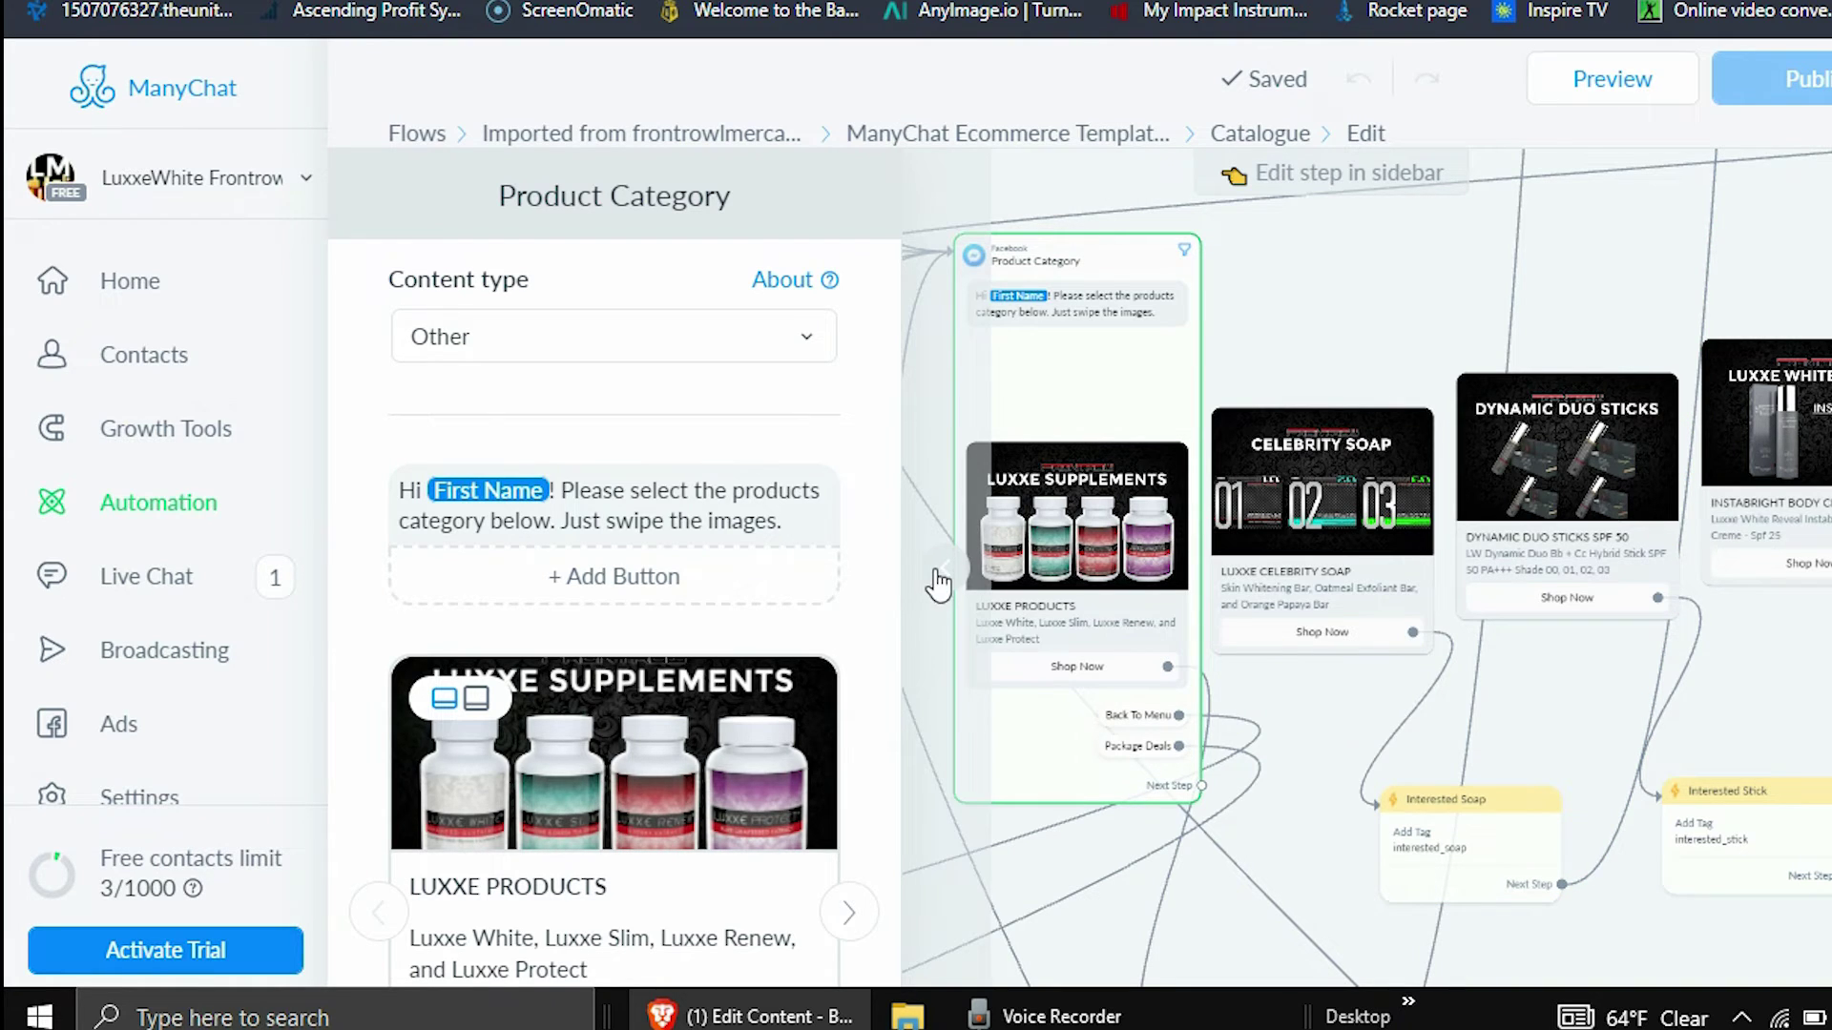
{"action": "left_click", "coordinate": [935, 584]}
Step: Examine the Product Category message's product cards and its Back To Menu and Package Deals buttons
{"action": "scroll", "coordinate": [854, 634], "scroll_direction": "up", "scroll_amount": 5}
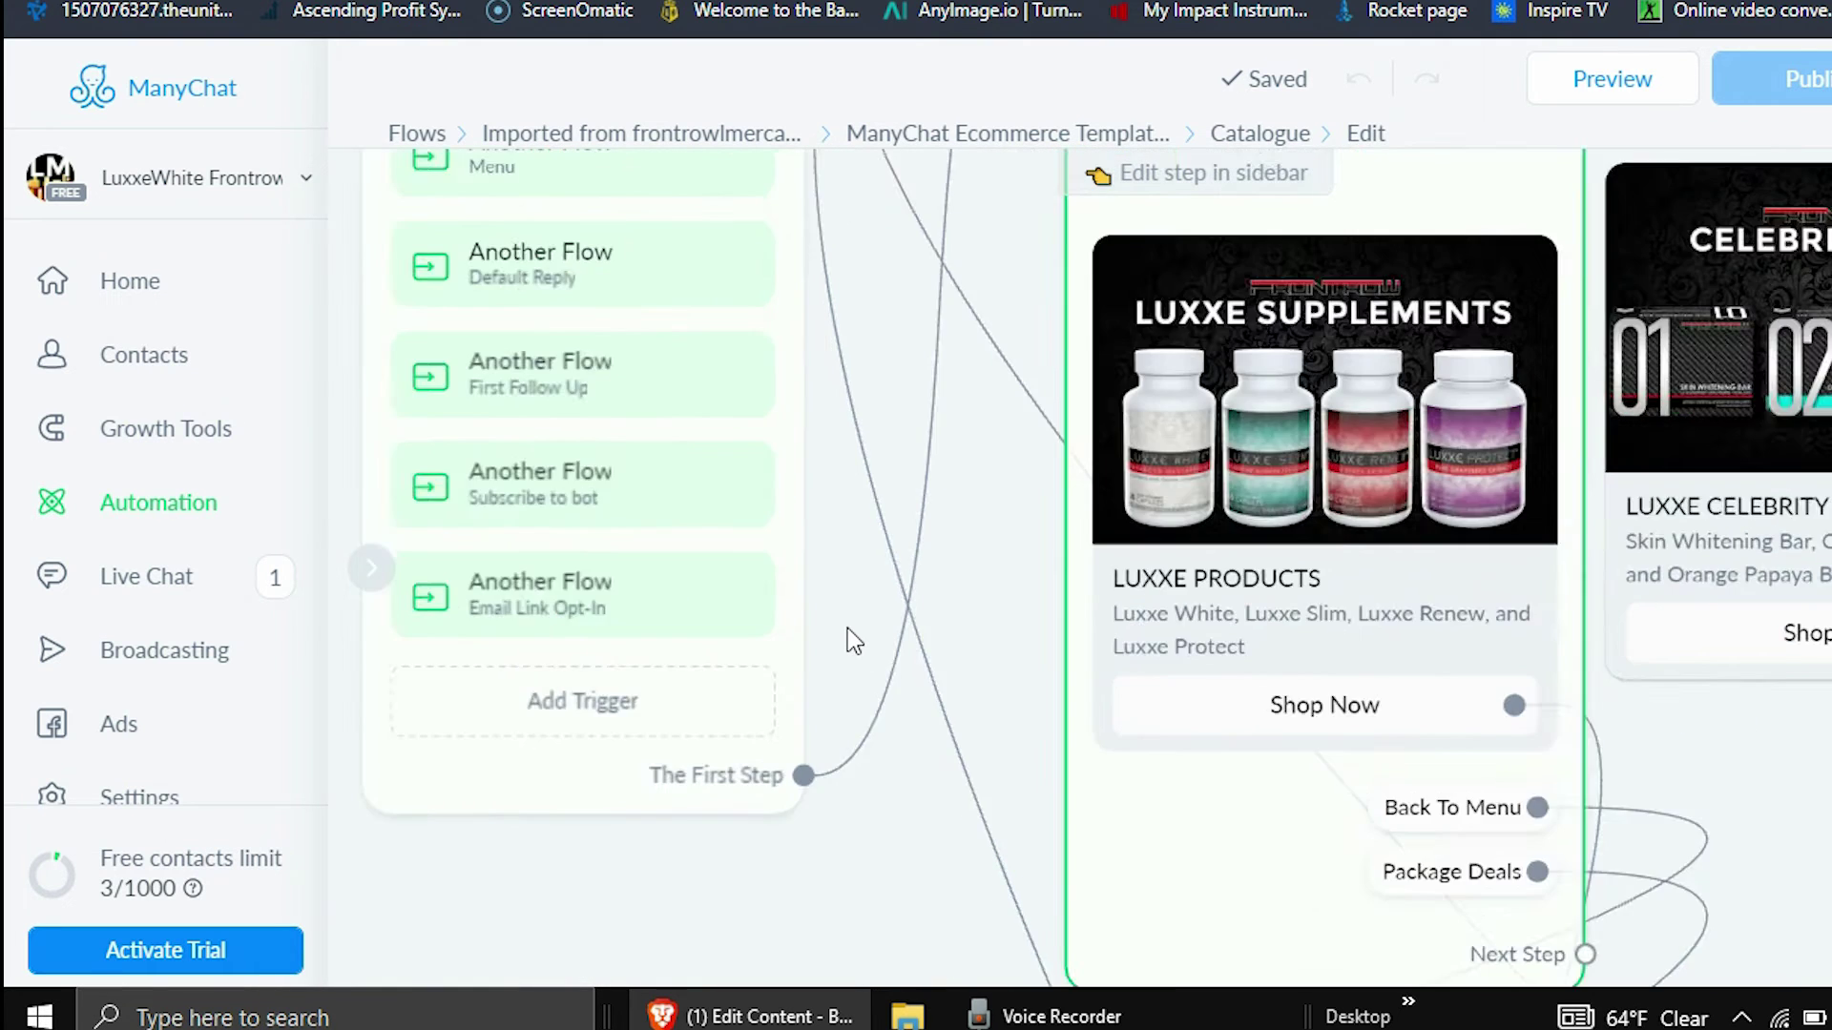
{"action": "scroll", "coordinate": [854, 641], "scroll_direction": "down", "scroll_amount": 5}
{"action": "scroll", "coordinate": [850, 634], "scroll_direction": "up", "scroll_amount": 3}
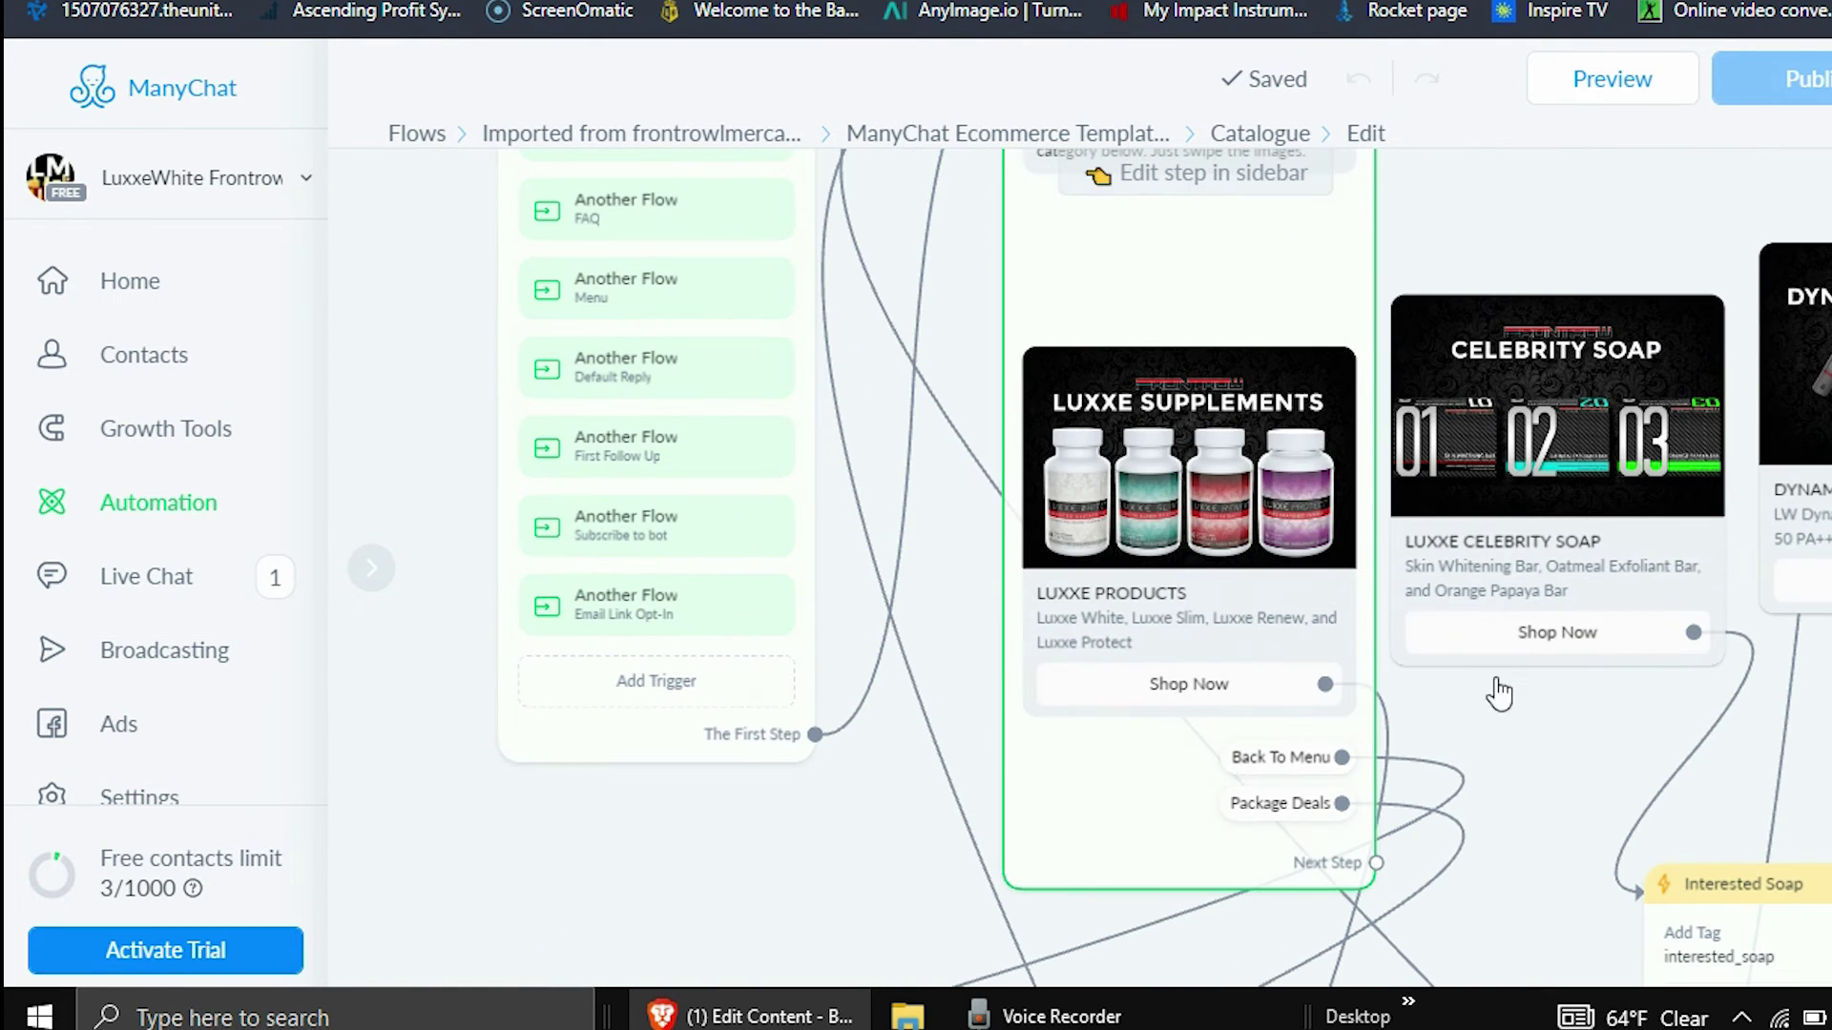
{"action": "left_click_drag", "start_coordinate": [1561, 732], "coordinate": [1404, 606]}
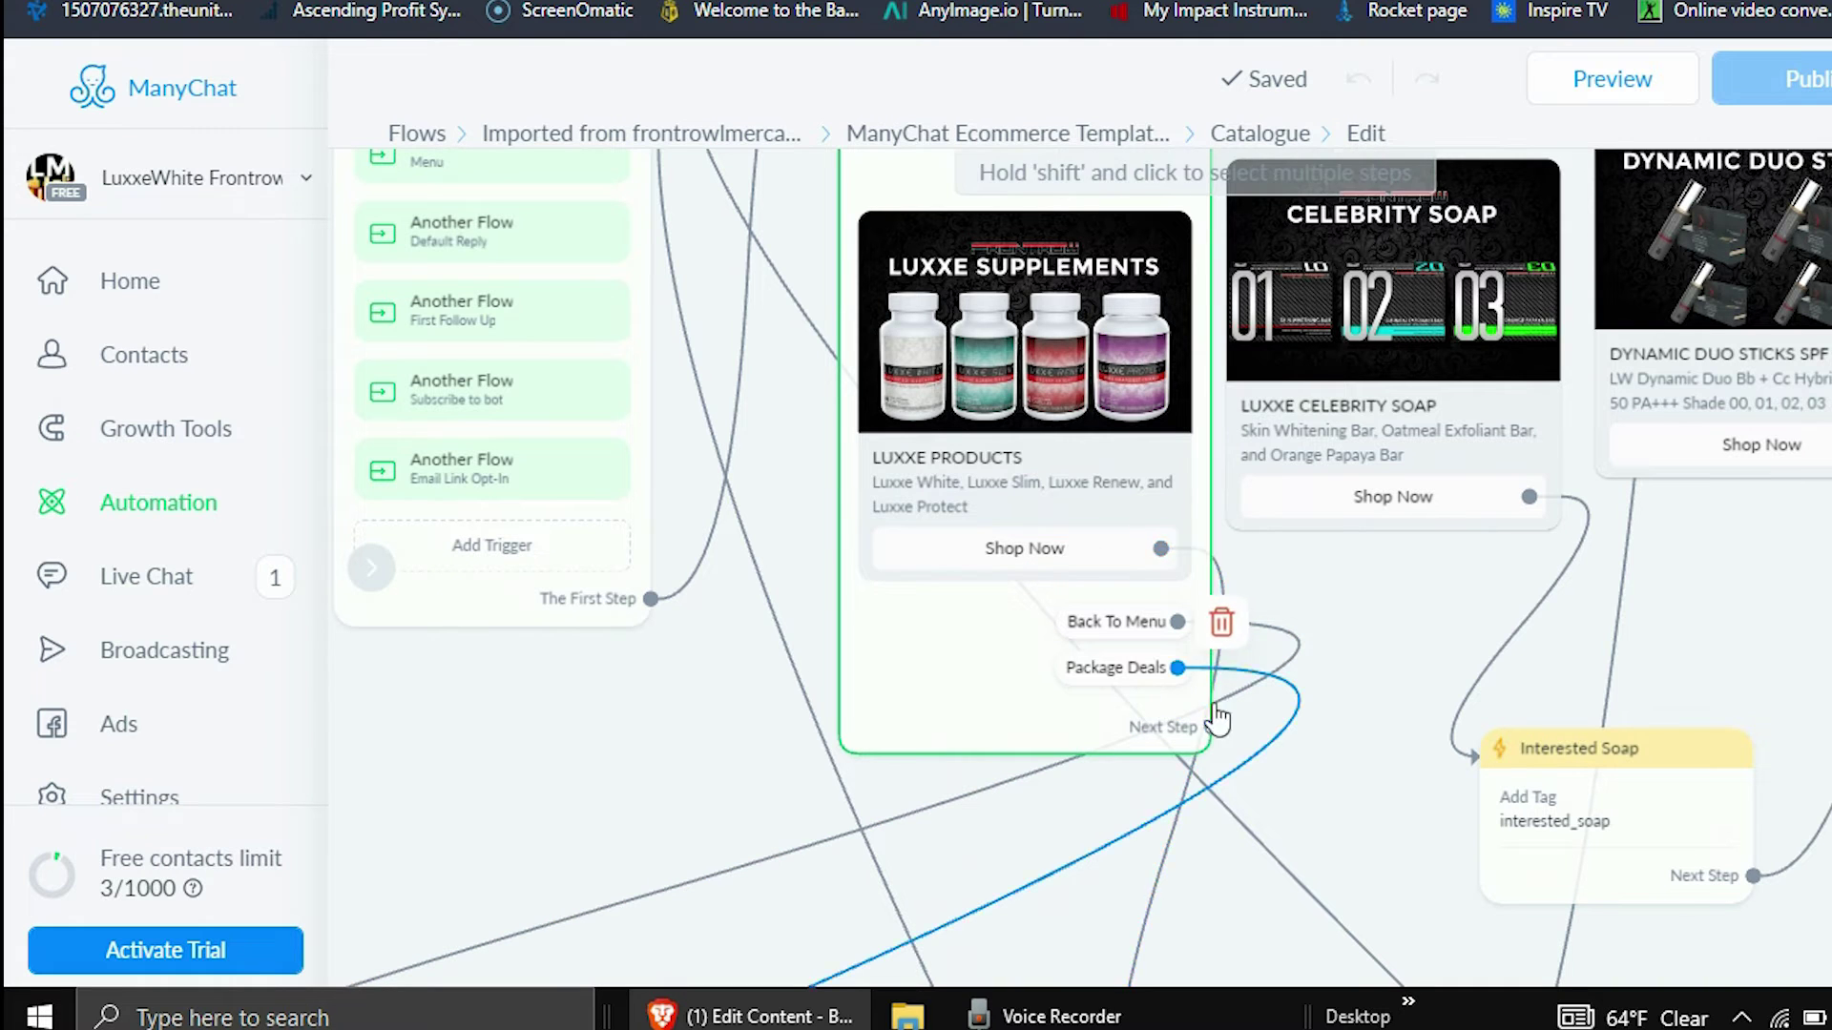
{"action": "scroll", "coordinate": [1326, 740], "scroll_direction": "down", "scroll_amount": 3}
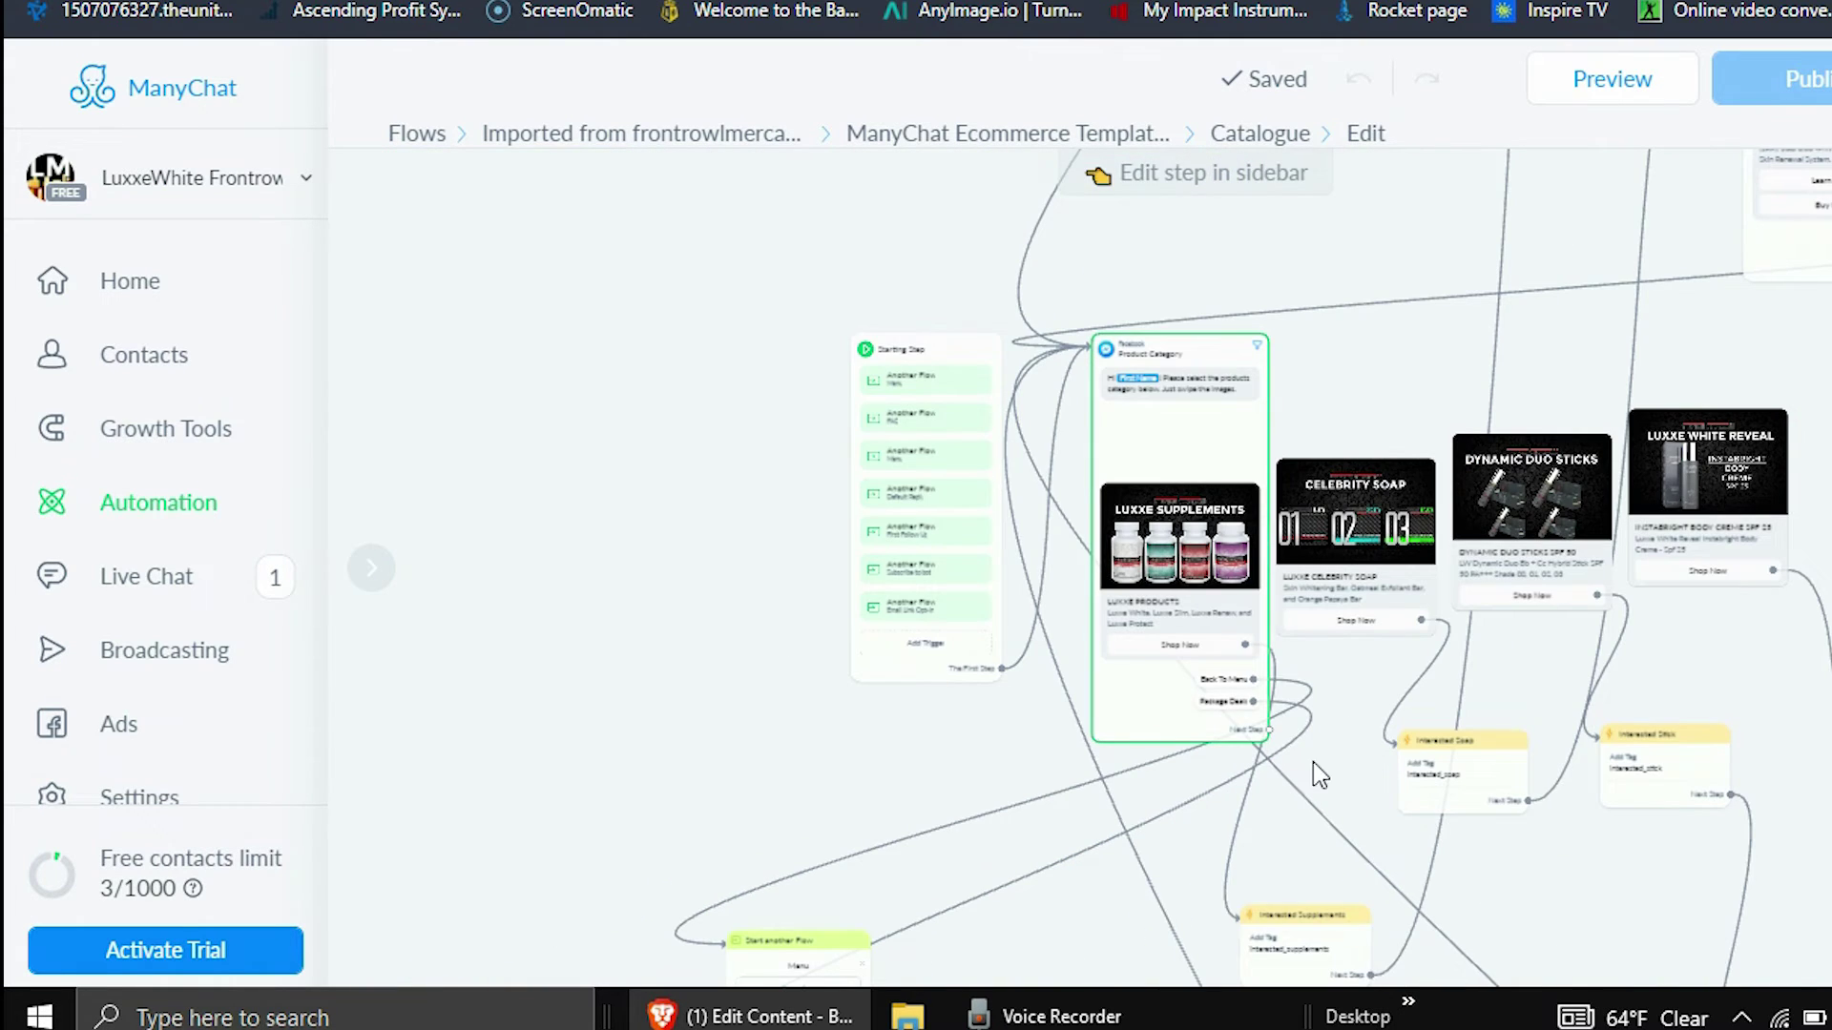
Step: Examine the Interested Supplements tag action and the two Start another Flow steps linked from Product Category
{"action": "left_click_drag", "start_coordinate": [838, 704], "coordinate": [617, 392]}
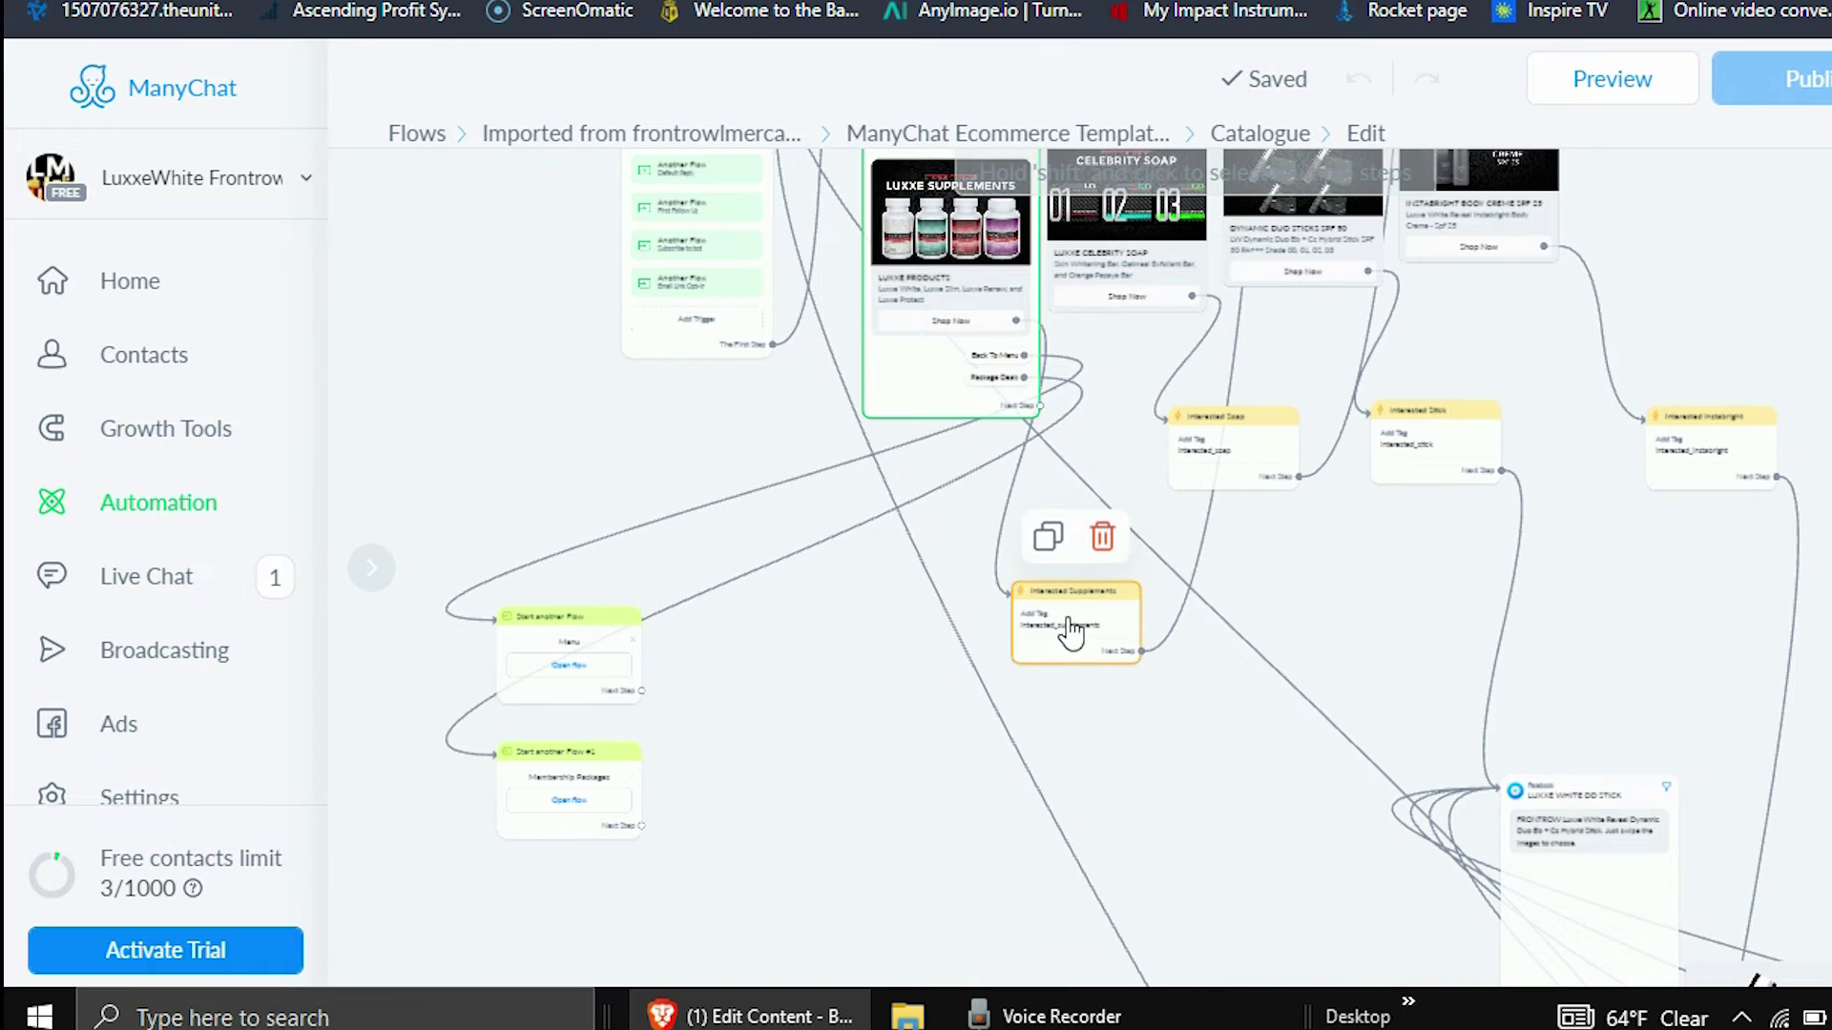
{"action": "scroll", "coordinate": [1059, 628], "scroll_direction": "up", "scroll_amount": 4}
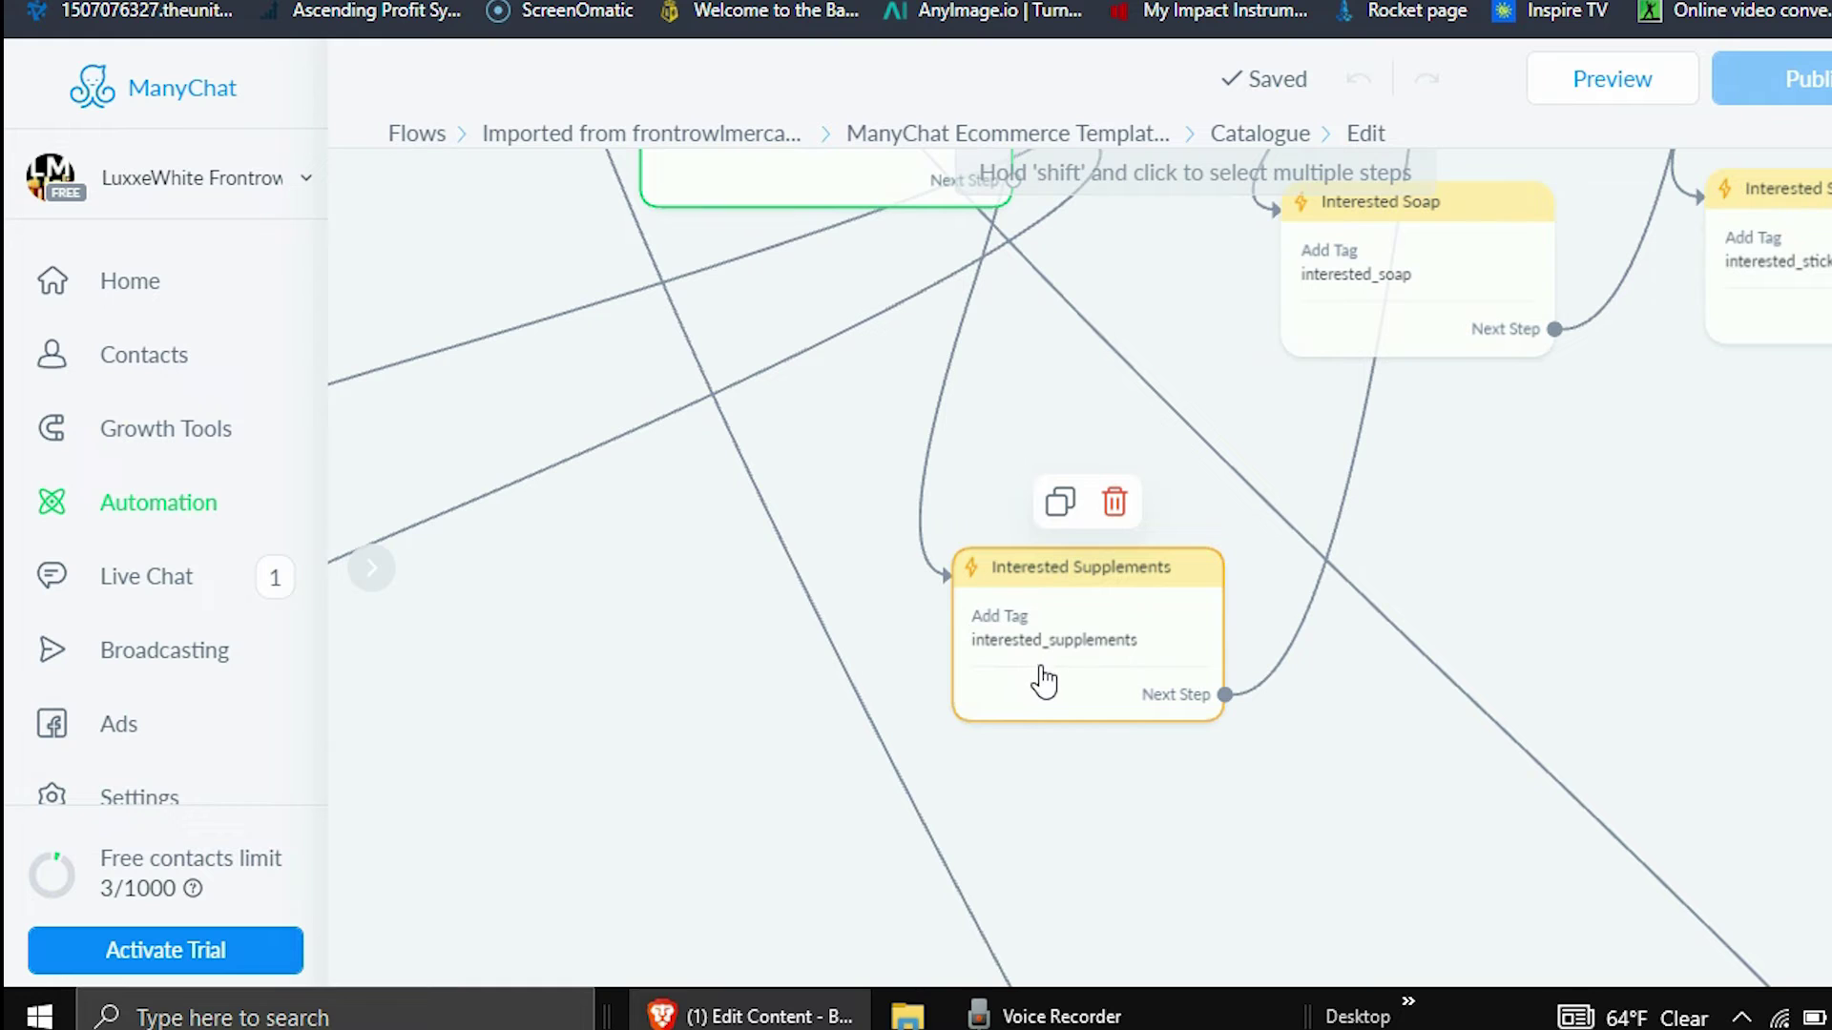
{"action": "scroll", "coordinate": [1092, 376], "scroll_direction": "up", "scroll_amount": 3}
{"action": "scroll", "coordinate": [1092, 378], "scroll_direction": "down", "scroll_amount": 5}
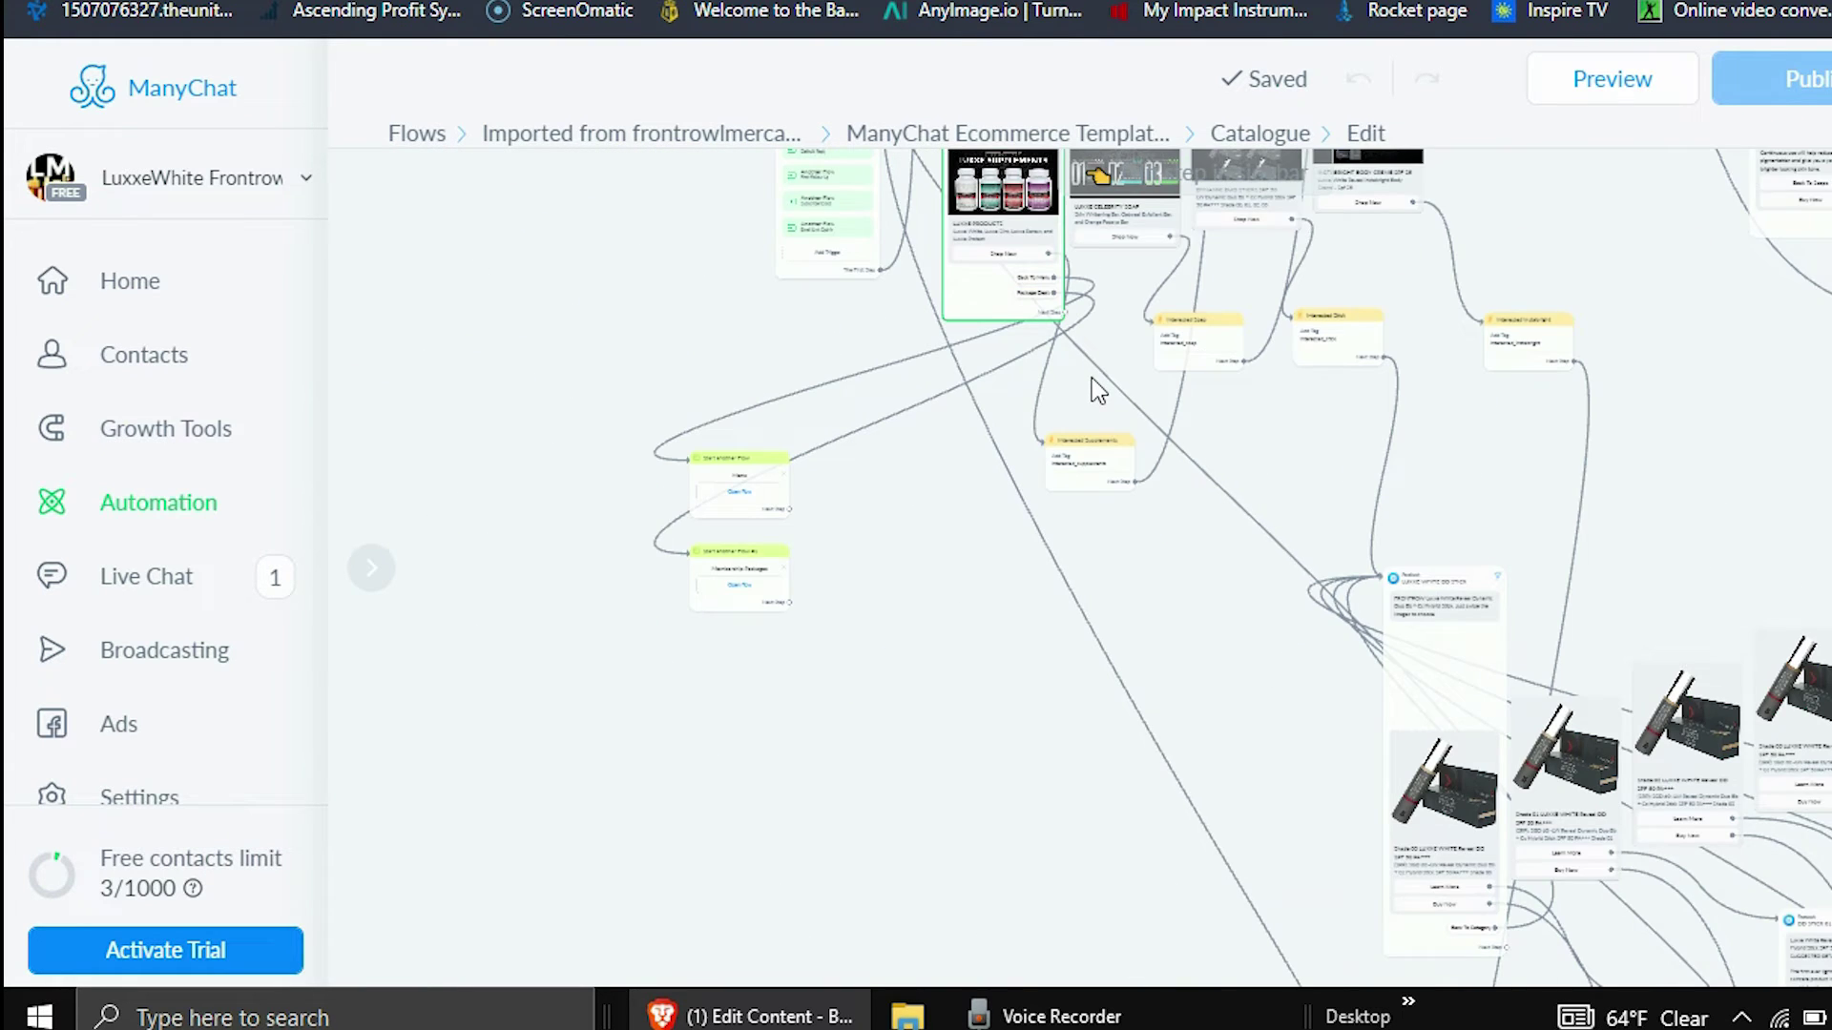
{"action": "scroll", "coordinate": [1093, 377], "scroll_direction": "up", "scroll_amount": 2}
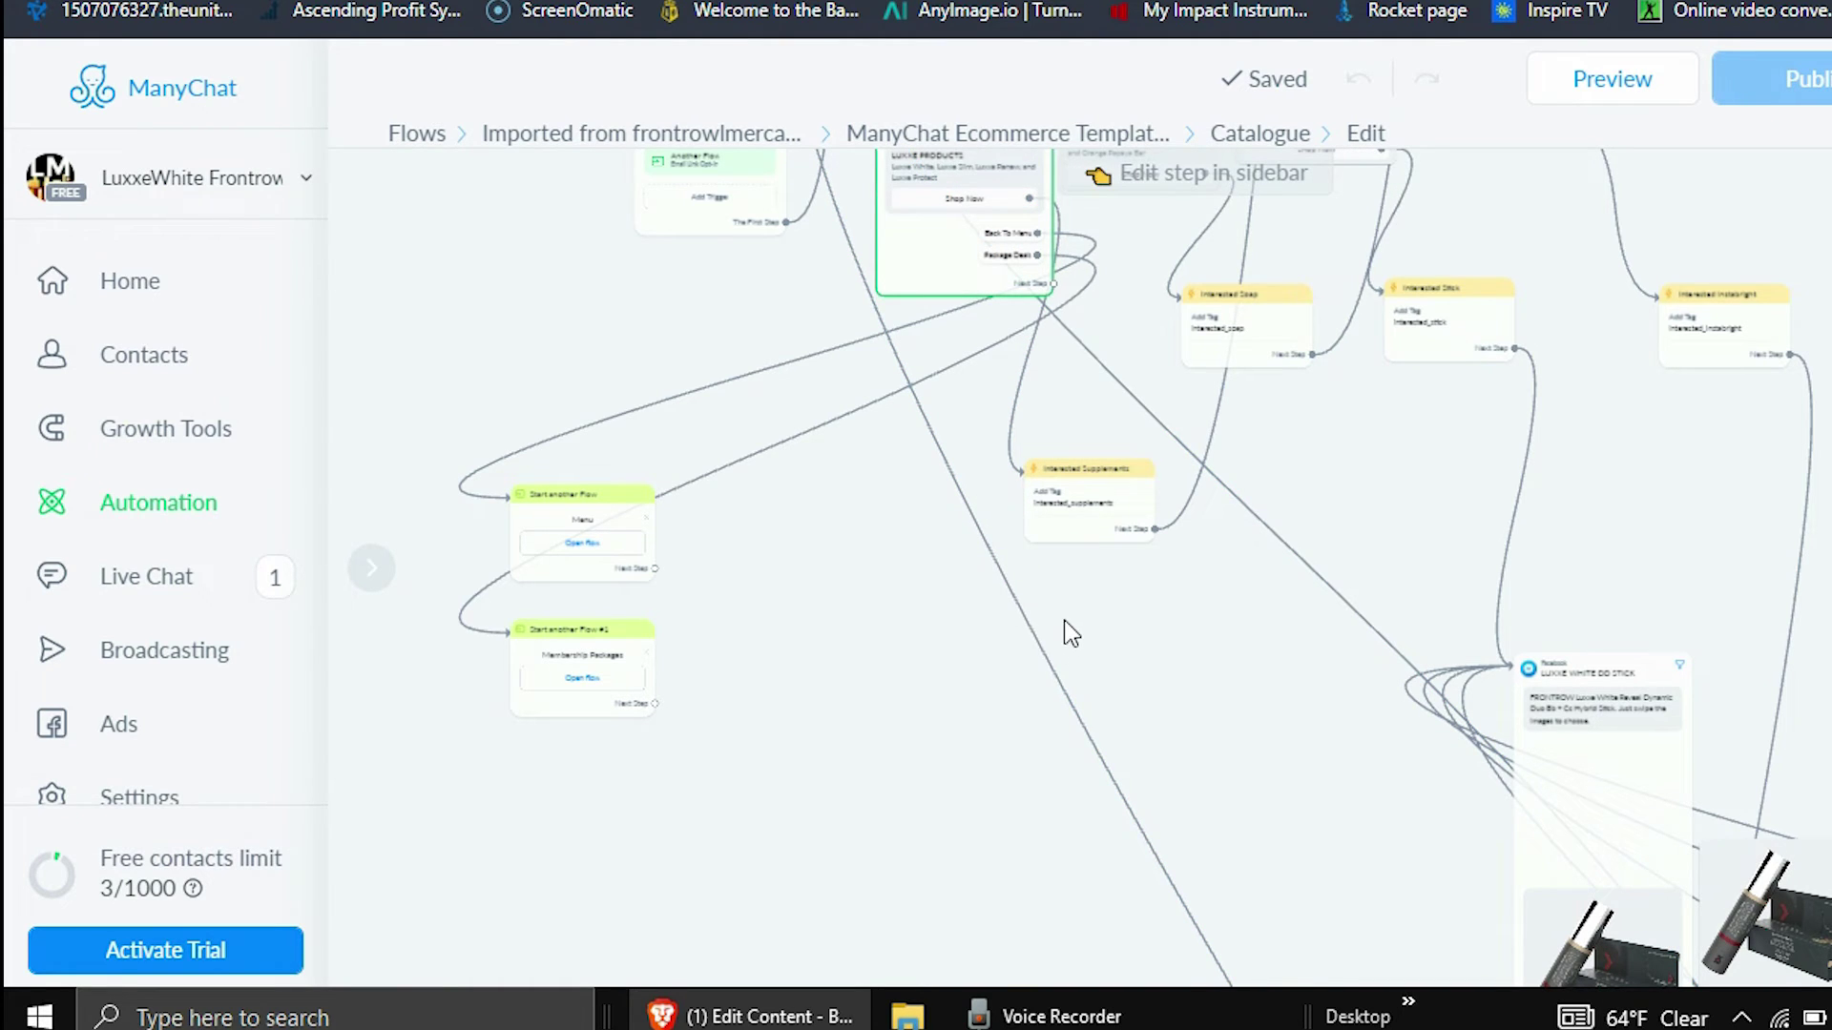
{"action": "left_click_drag", "start_coordinate": [1245, 649], "coordinate": [1158, 729]}
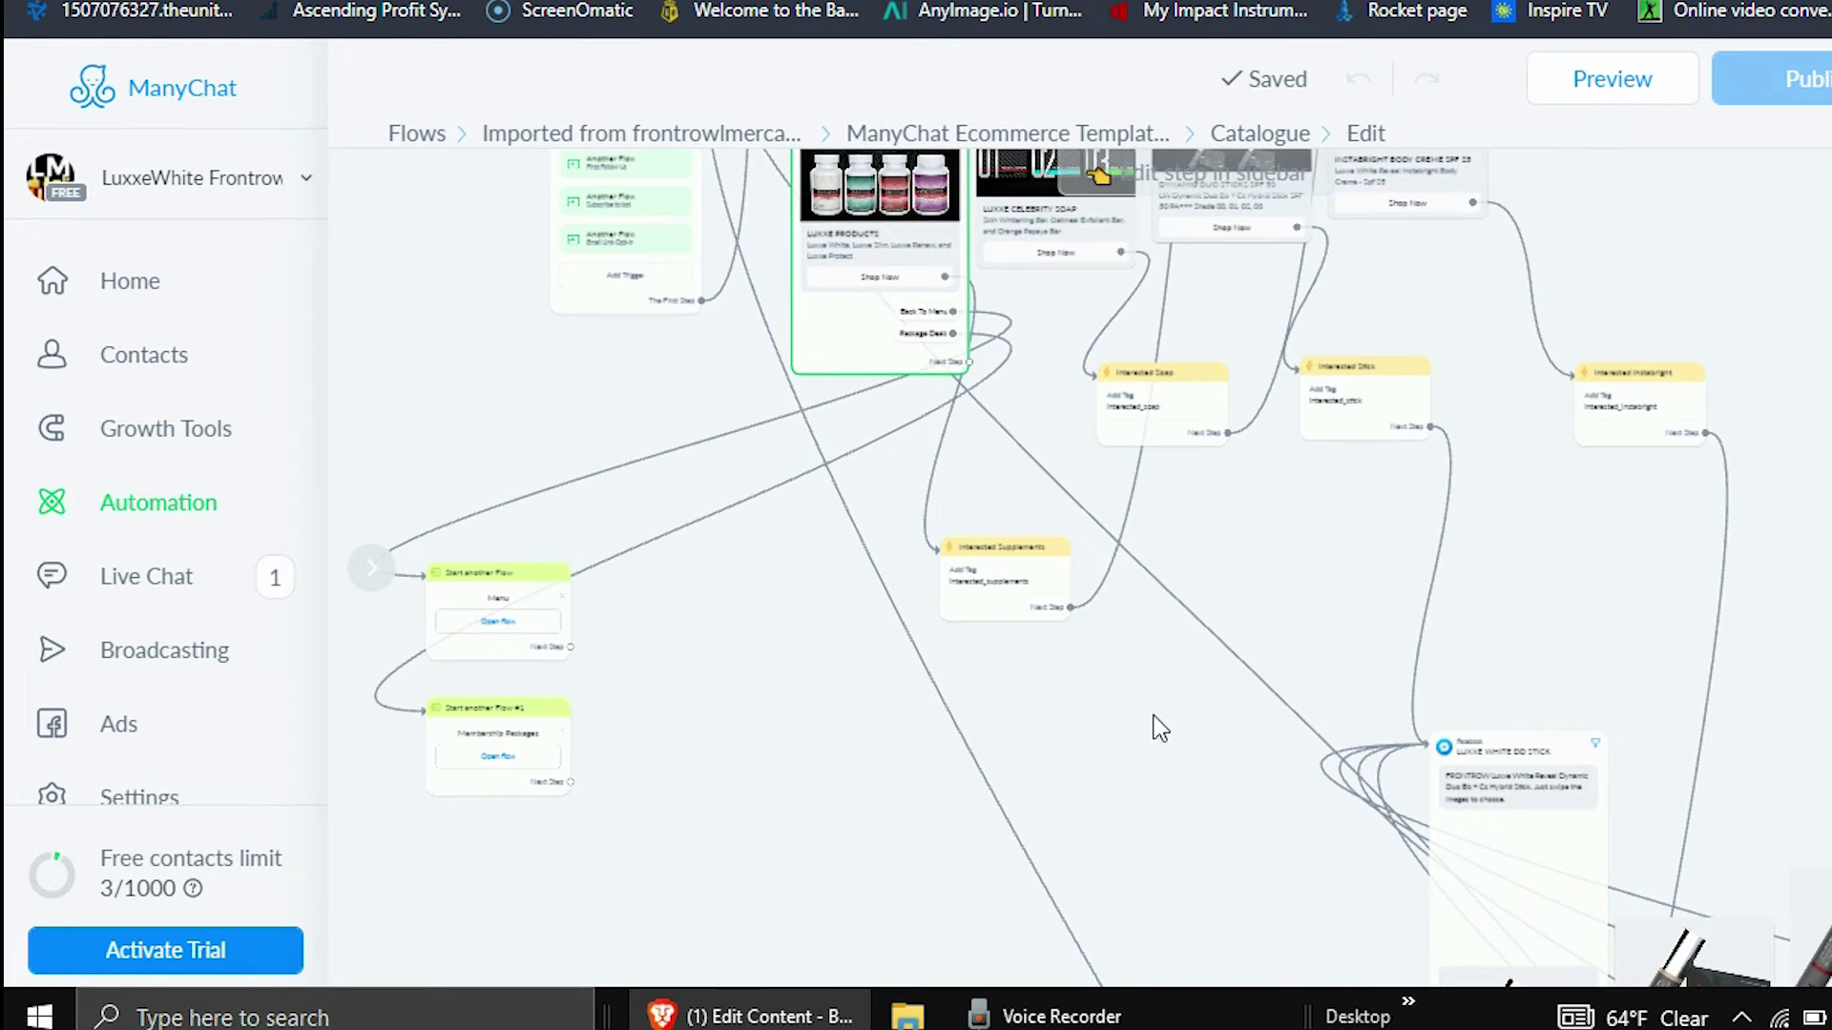
Step: Examine how the soap, stick and body creme cards connect to their Interested tag actions
{"action": "scroll", "coordinate": [1052, 634], "scroll_direction": "up", "scroll_amount": 5}
{"action": "scroll", "coordinate": [1517, 348], "scroll_direction": "up", "scroll_amount": 2}
{"action": "scroll", "coordinate": [1517, 355], "scroll_direction": "down", "scroll_amount": 5}
{"action": "left_click_drag", "start_coordinate": [1607, 329], "coordinate": [1419, 797]}
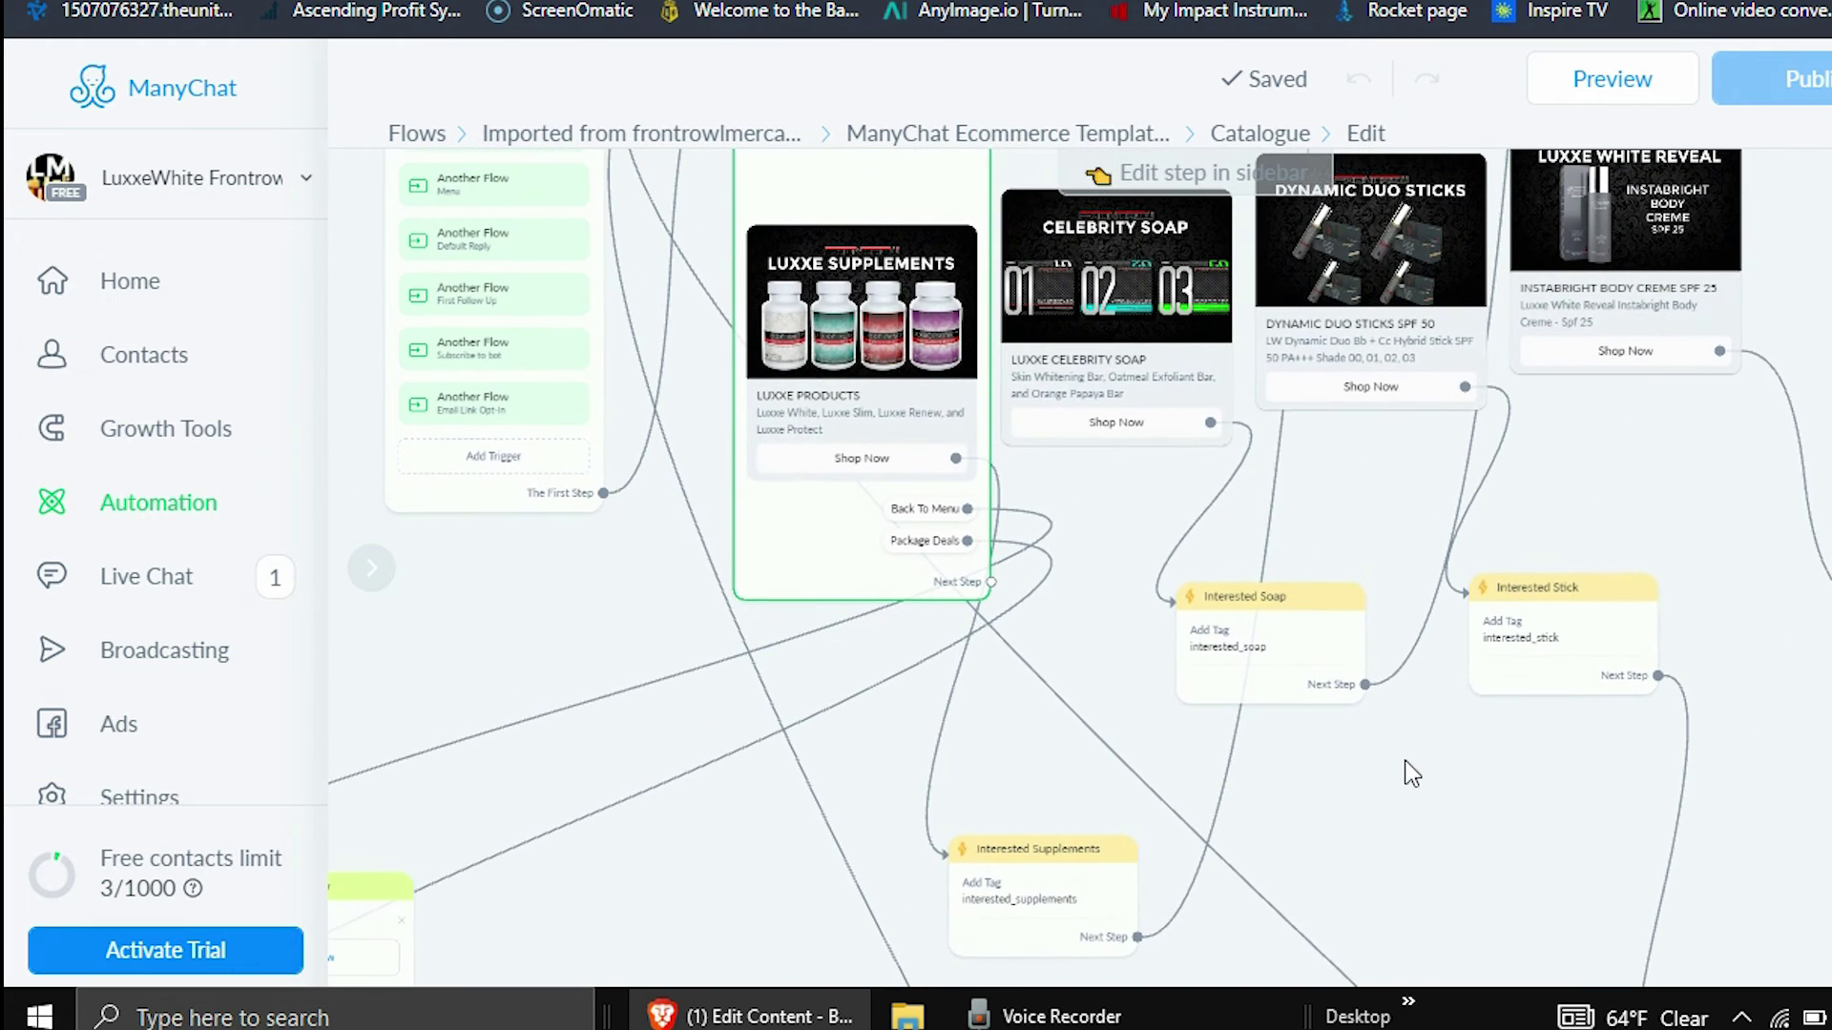
{"action": "scroll", "coordinate": [1374, 511], "scroll_direction": "up", "scroll_amount": 5}
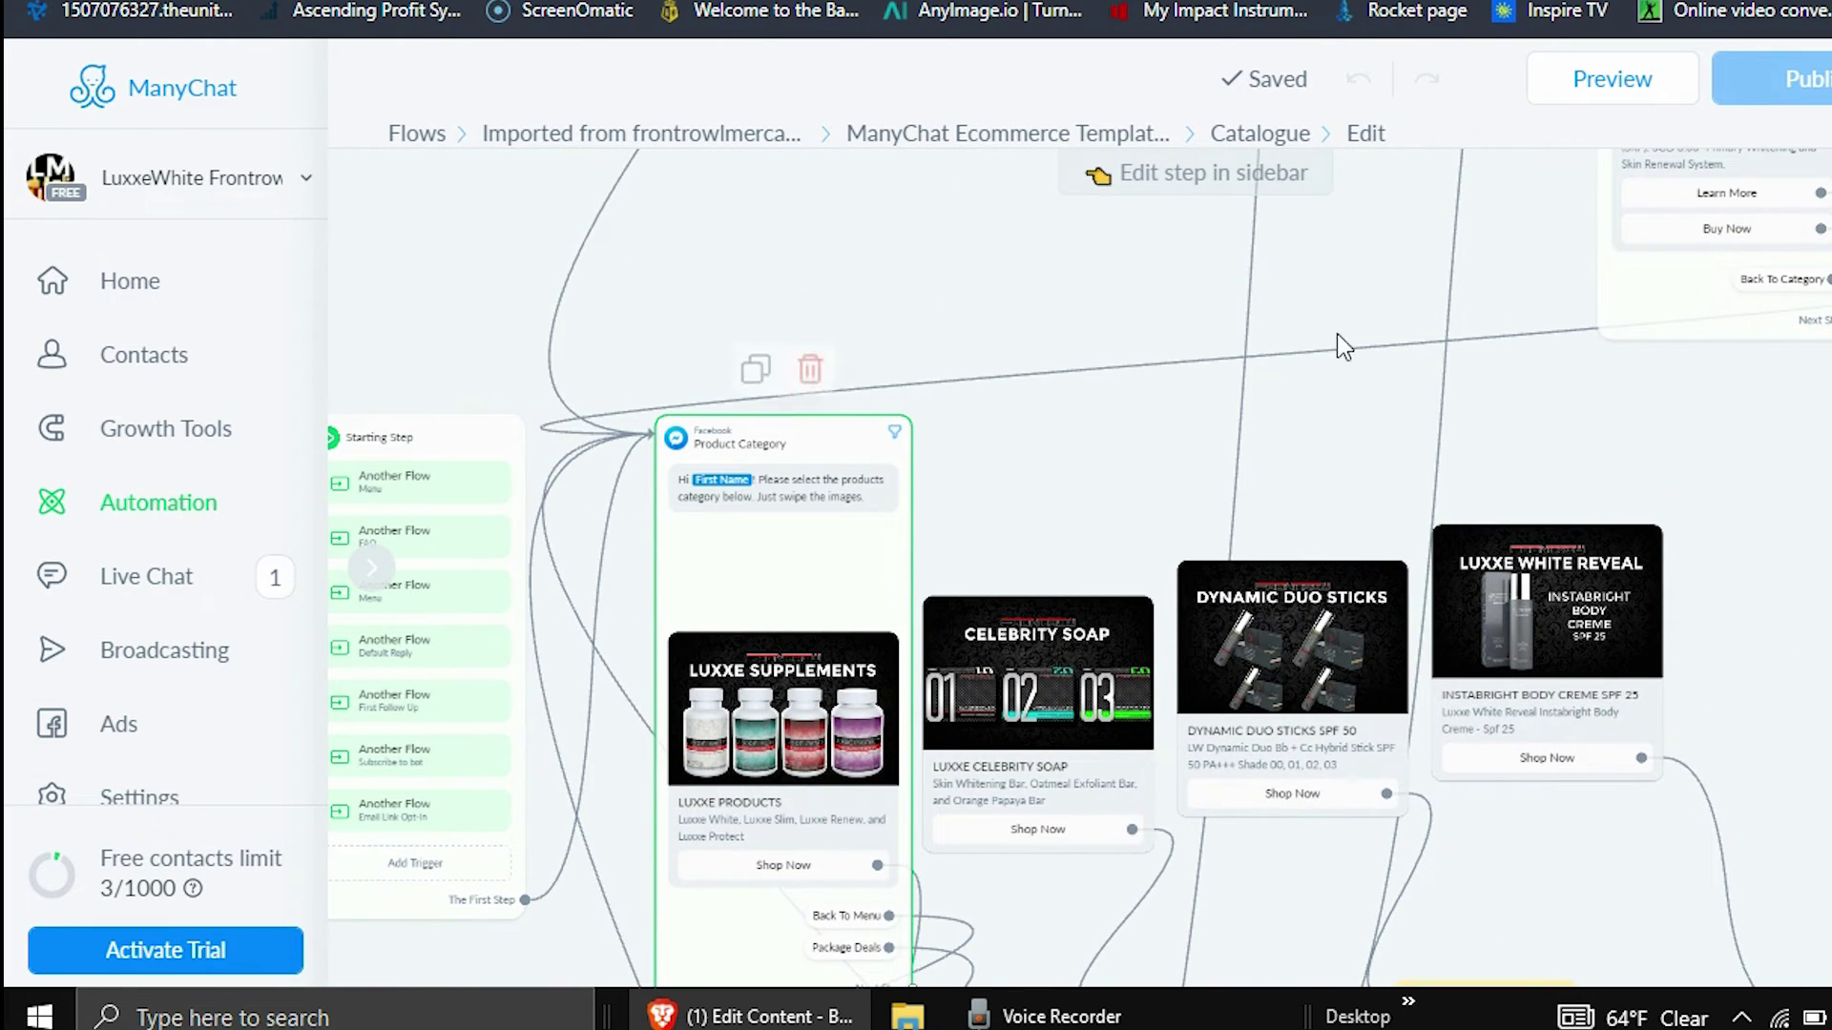
Step: Locate the Luxxe Supplements message in the upper part of the flow and examine its four product cards
{"action": "left_click_drag", "start_coordinate": [1148, 346], "coordinate": [1054, 878]}
{"action": "left_click_drag", "start_coordinate": [1006, 420], "coordinate": [913, 959]}
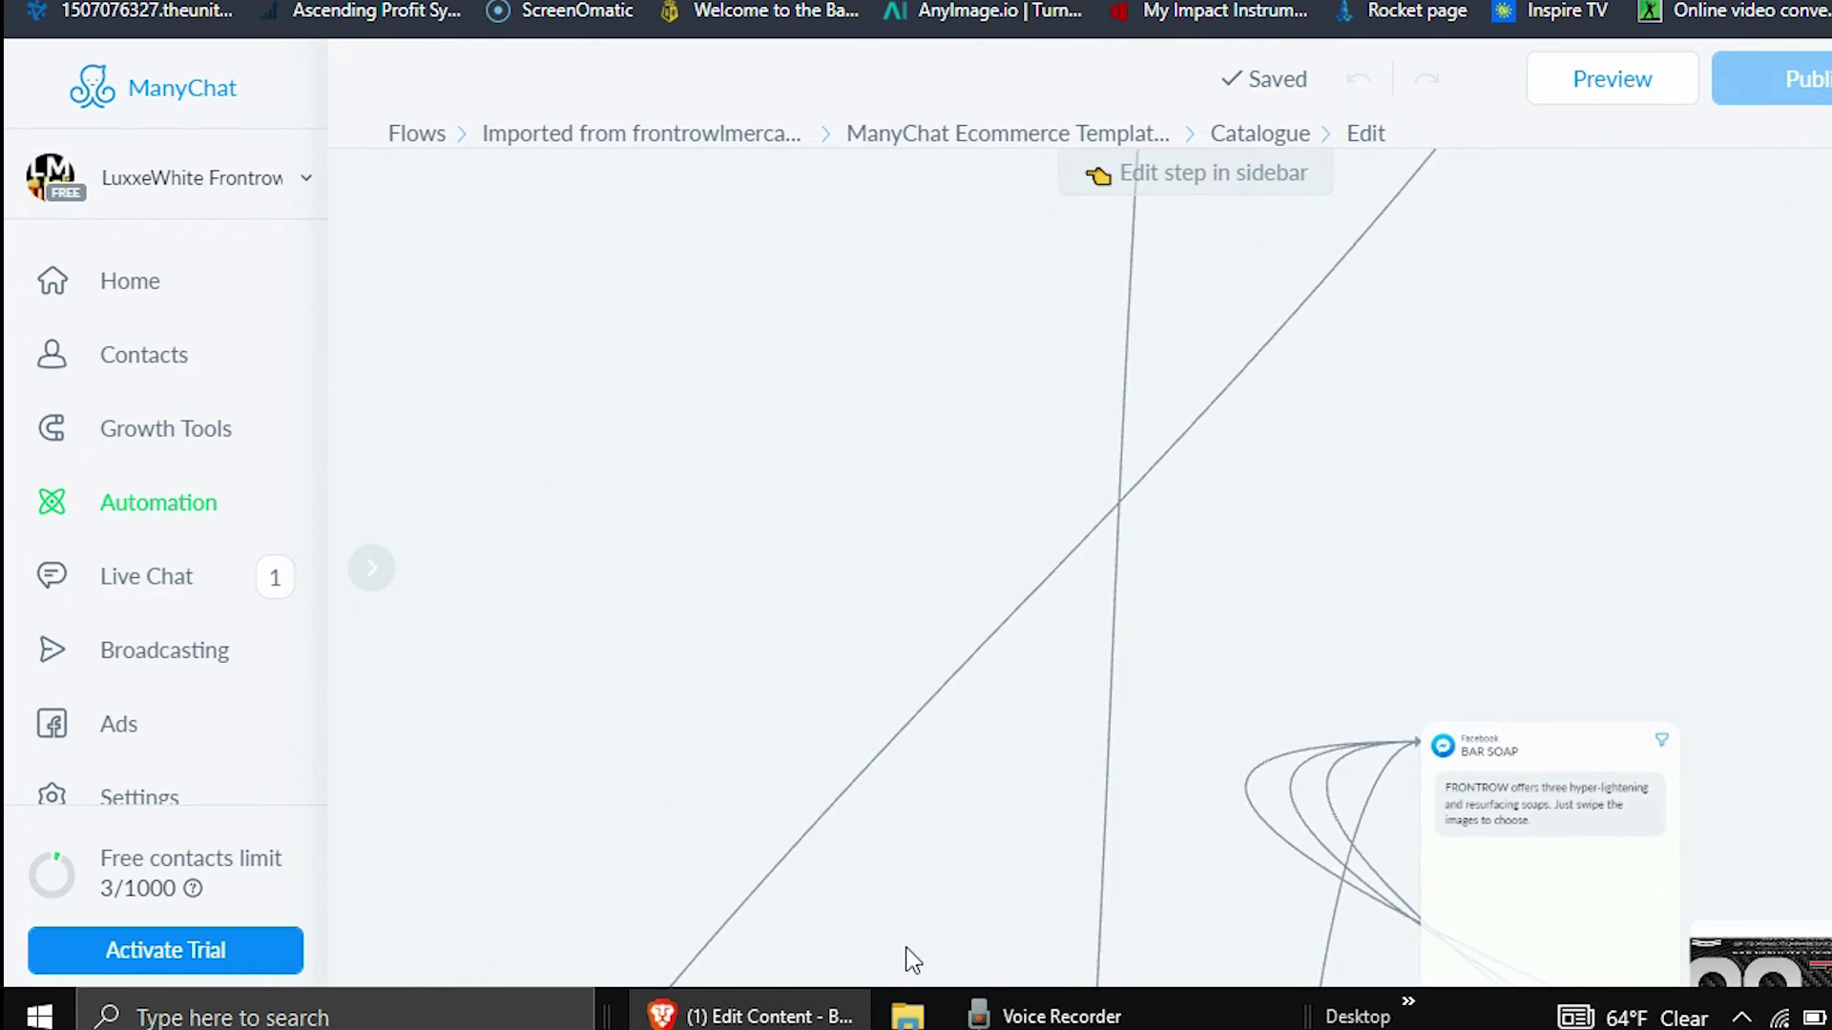
{"action": "scroll", "coordinate": [1284, 741], "scroll_direction": "down", "scroll_amount": 5}
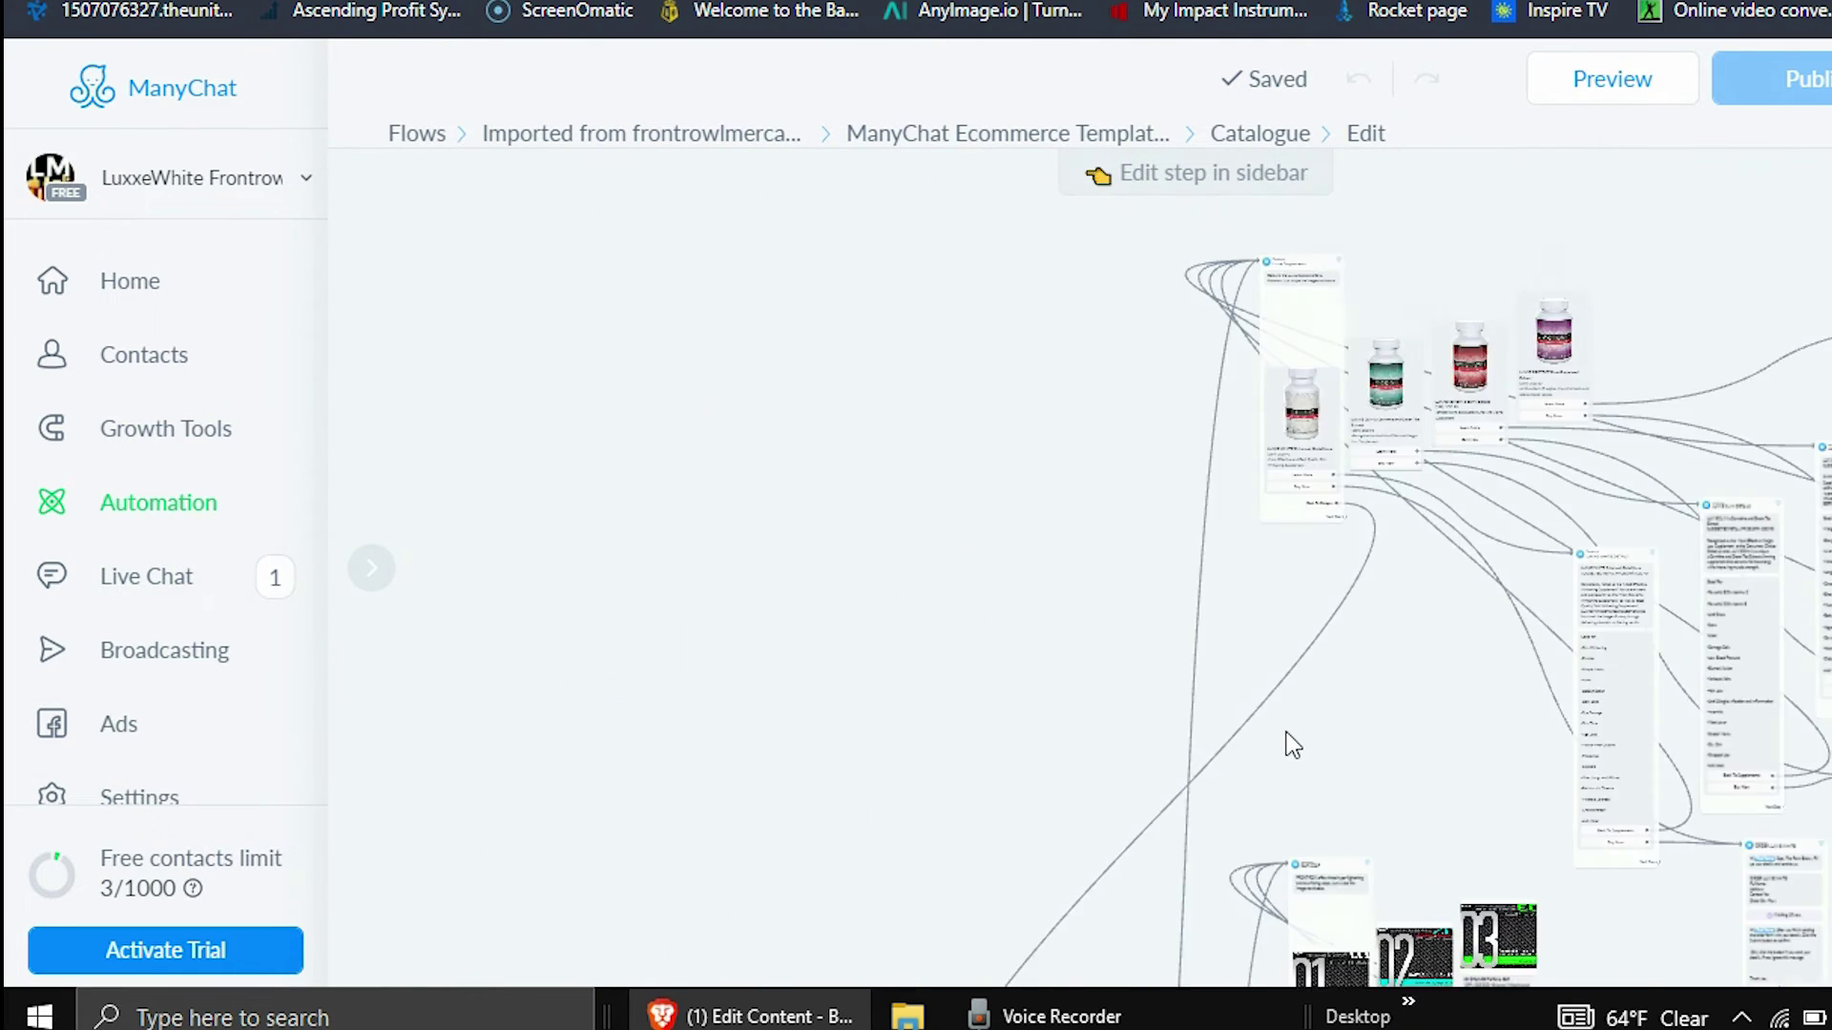
{"action": "left_click_drag", "start_coordinate": [996, 395], "coordinate": [847, 673]}
{"action": "left_click", "coordinate": [1095, 459]}
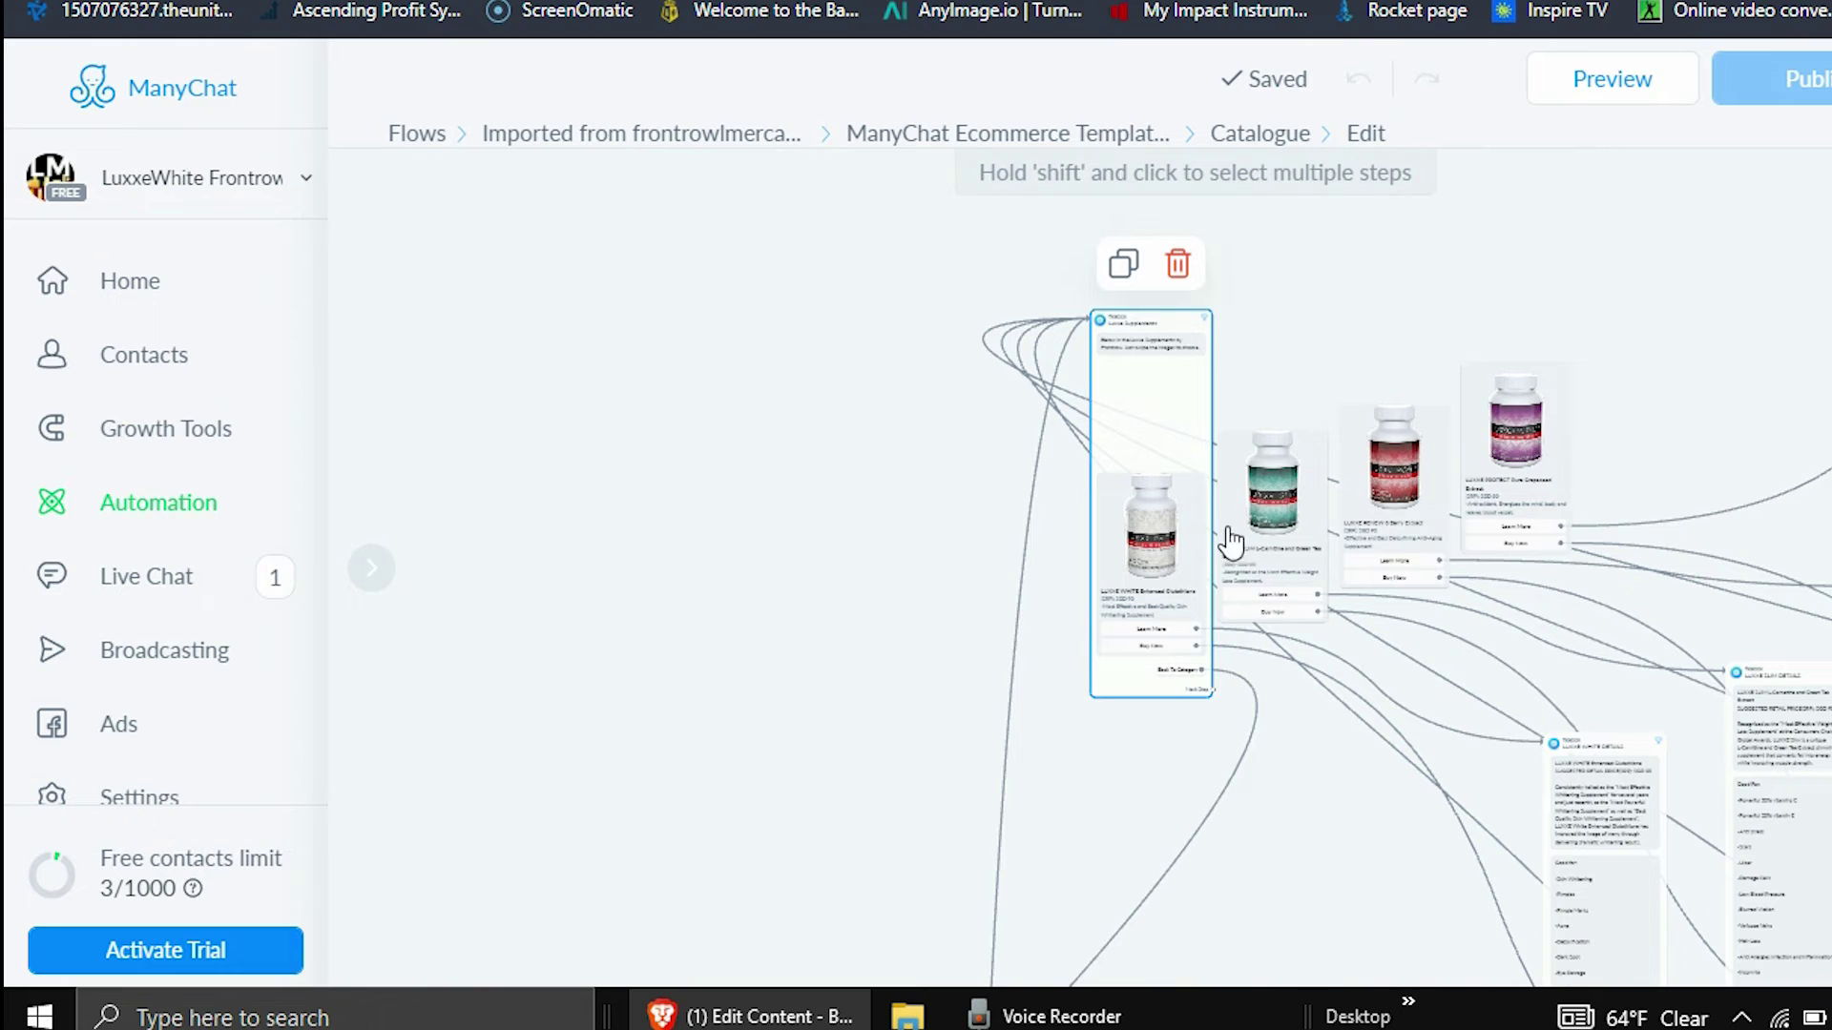
{"action": "scroll", "coordinate": [1200, 546], "scroll_direction": "up", "scroll_amount": 4}
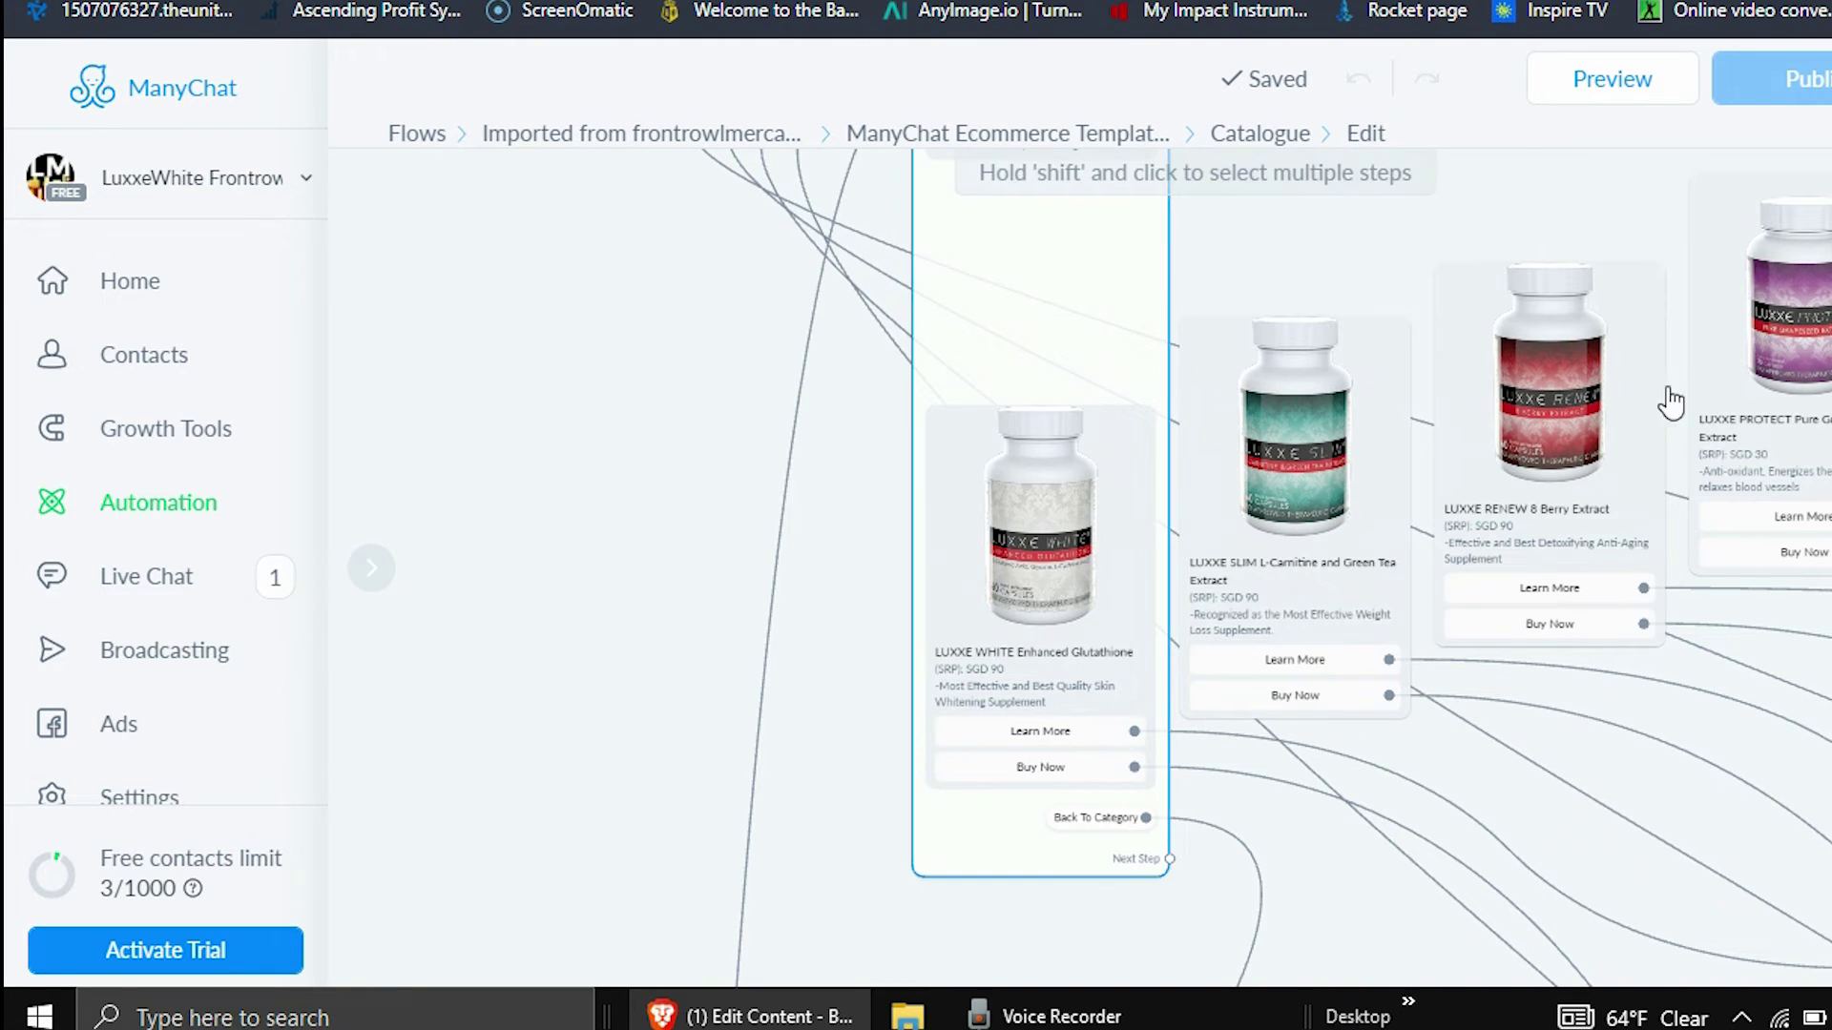
{"action": "scroll", "coordinate": [713, 464], "scroll_direction": "down", "scroll_amount": 3}
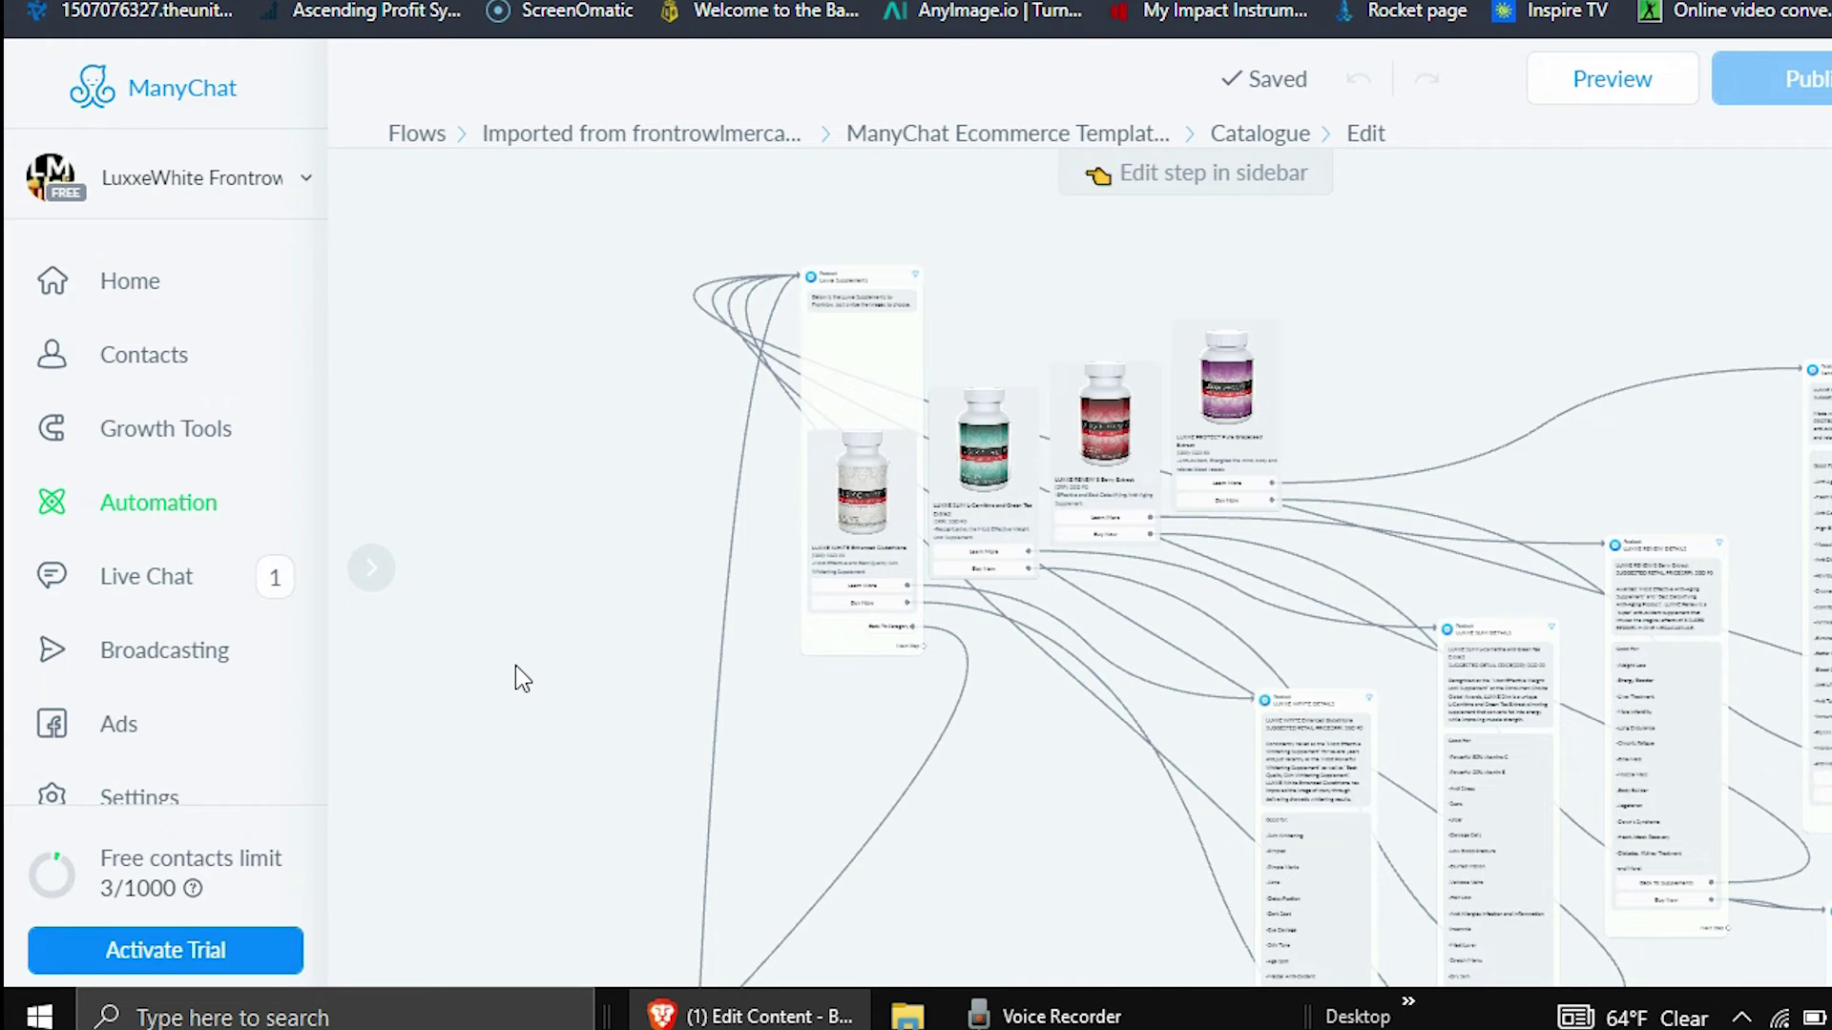
Step: Examine how the Luxxe Supplements cards' Learn More and Buy Now buttons lead to the product detail and order messages
{"action": "scroll", "coordinate": [577, 572], "scroll_direction": "down", "scroll_amount": 5}
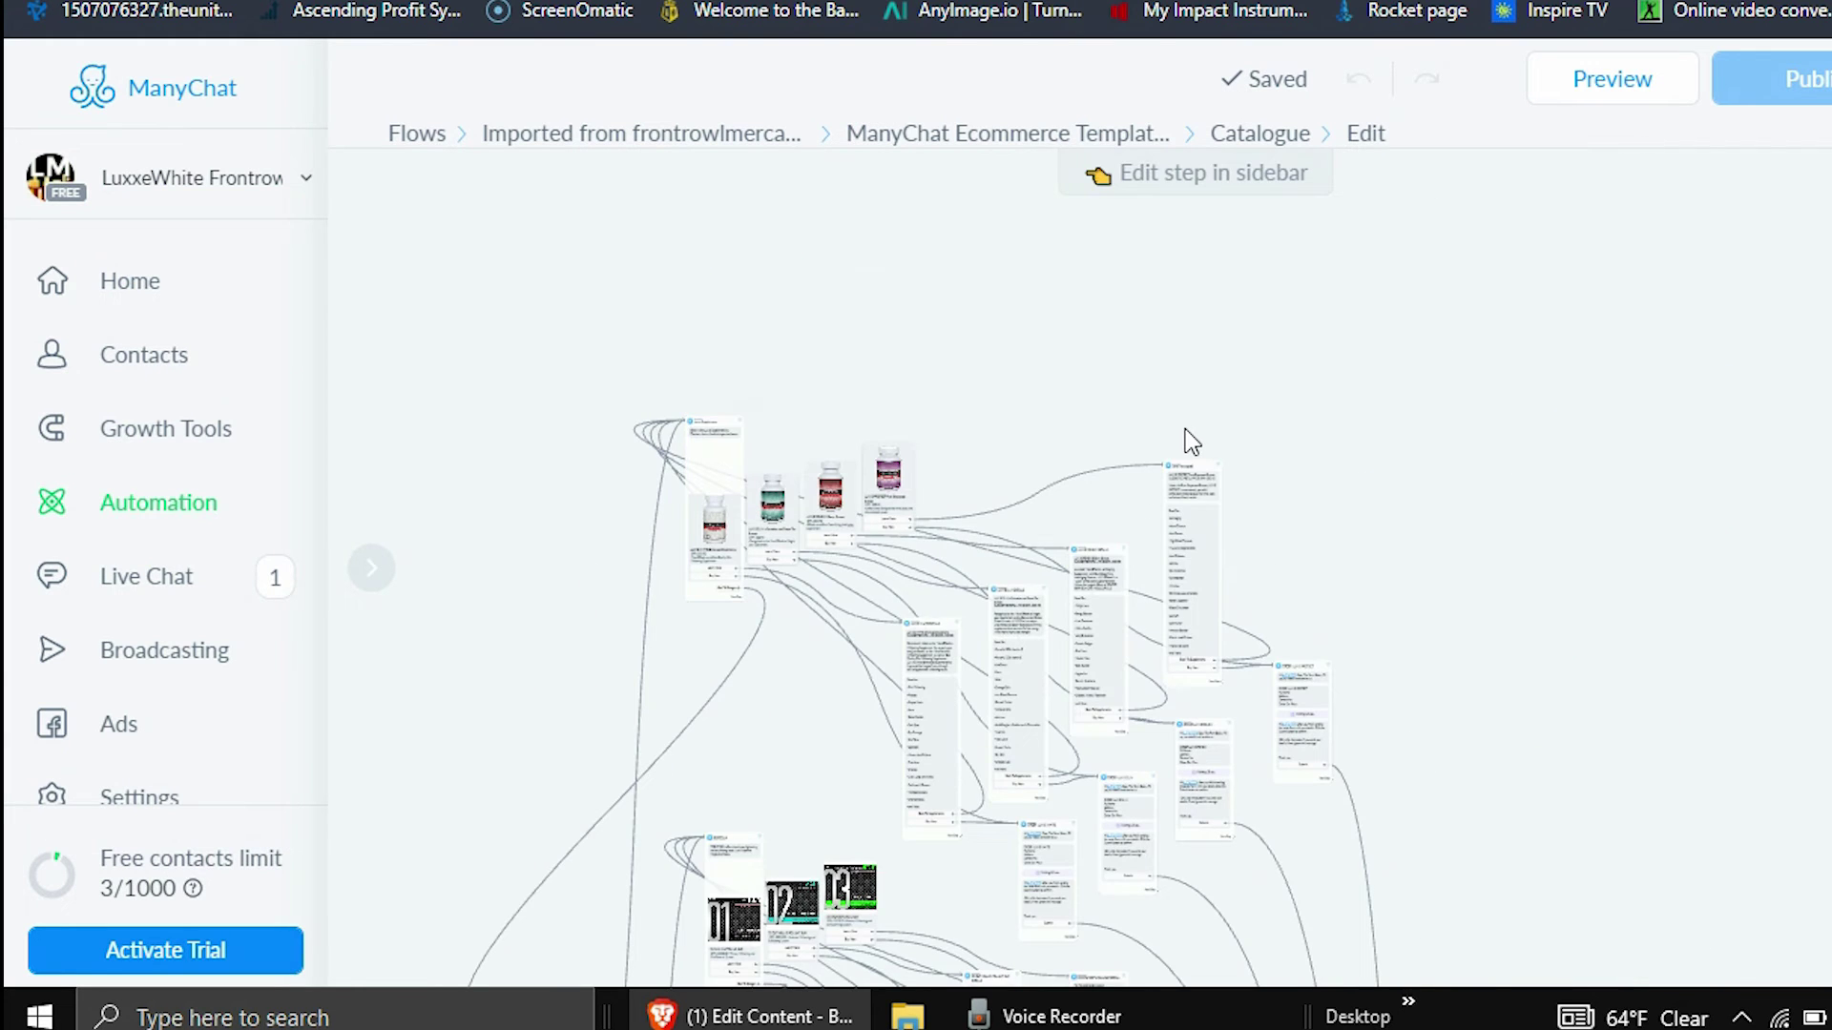
{"action": "scroll", "coordinate": [1186, 441], "scroll_direction": "up", "scroll_amount": 5}
{"action": "left_click_drag", "start_coordinate": [868, 391], "coordinate": [1742, 297]}
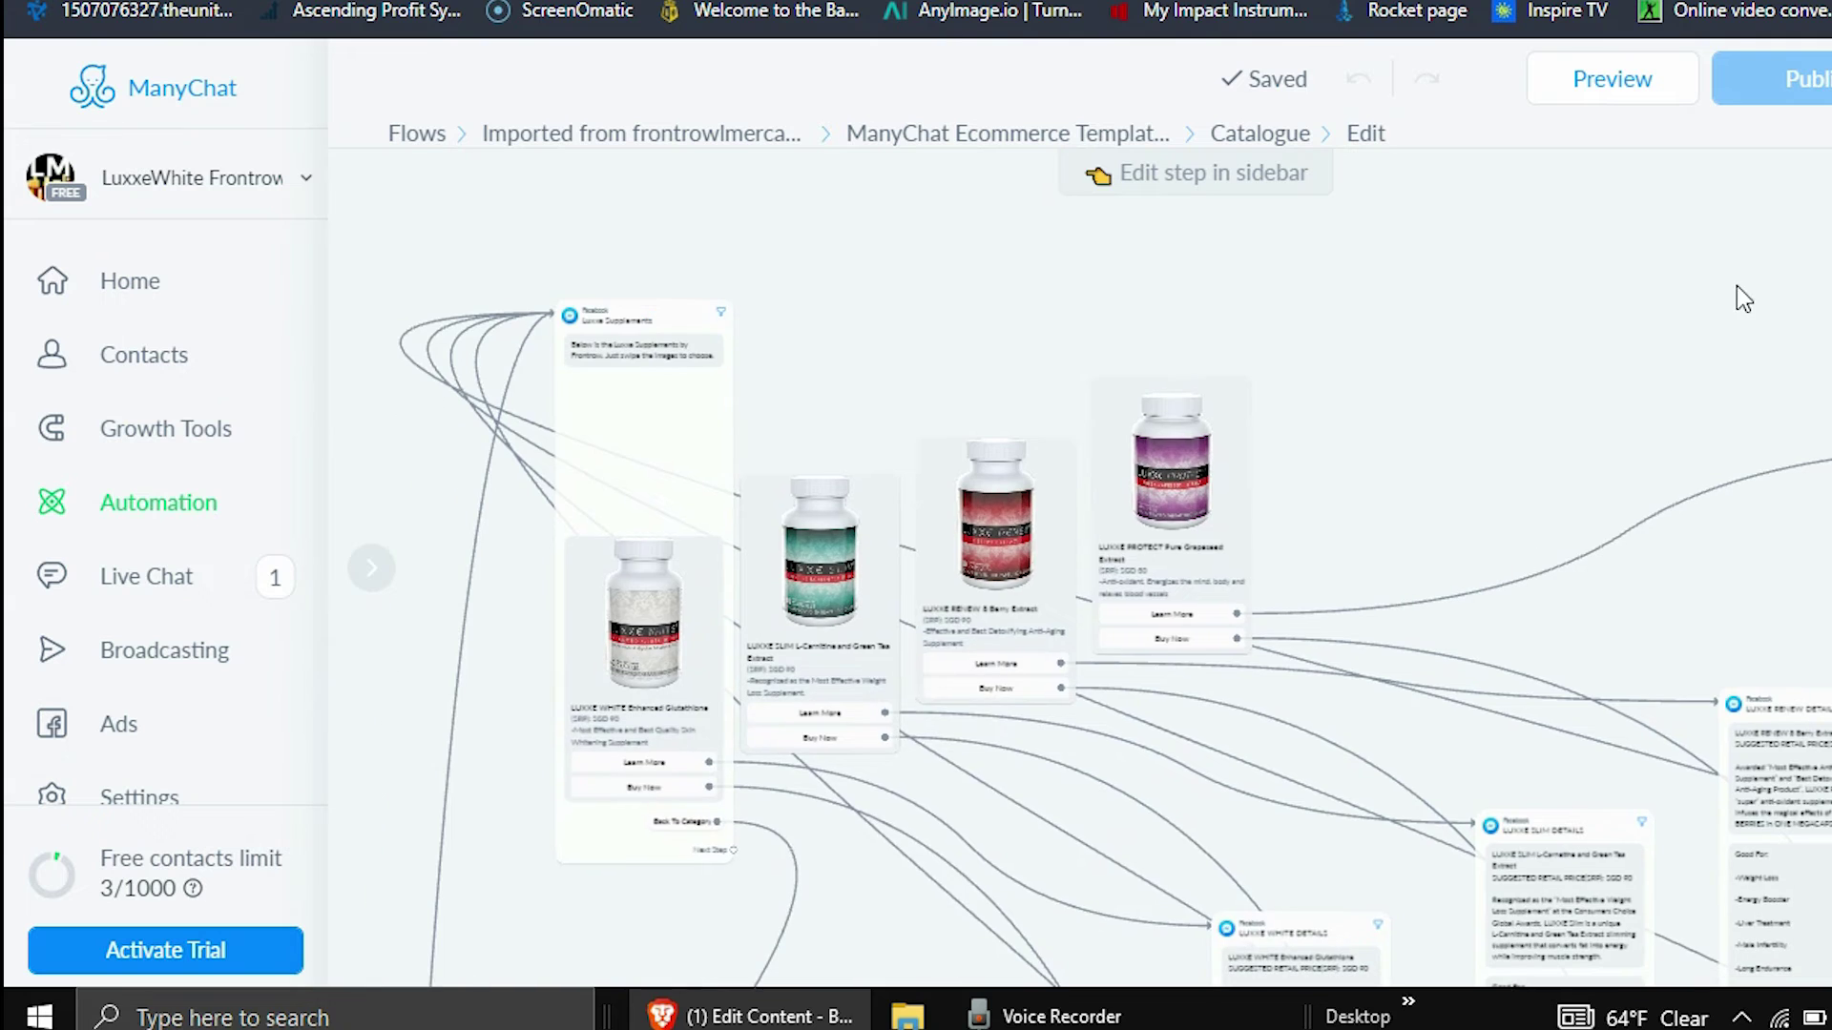
{"action": "left_click_drag", "start_coordinate": [1389, 468], "coordinate": [1465, 284]}
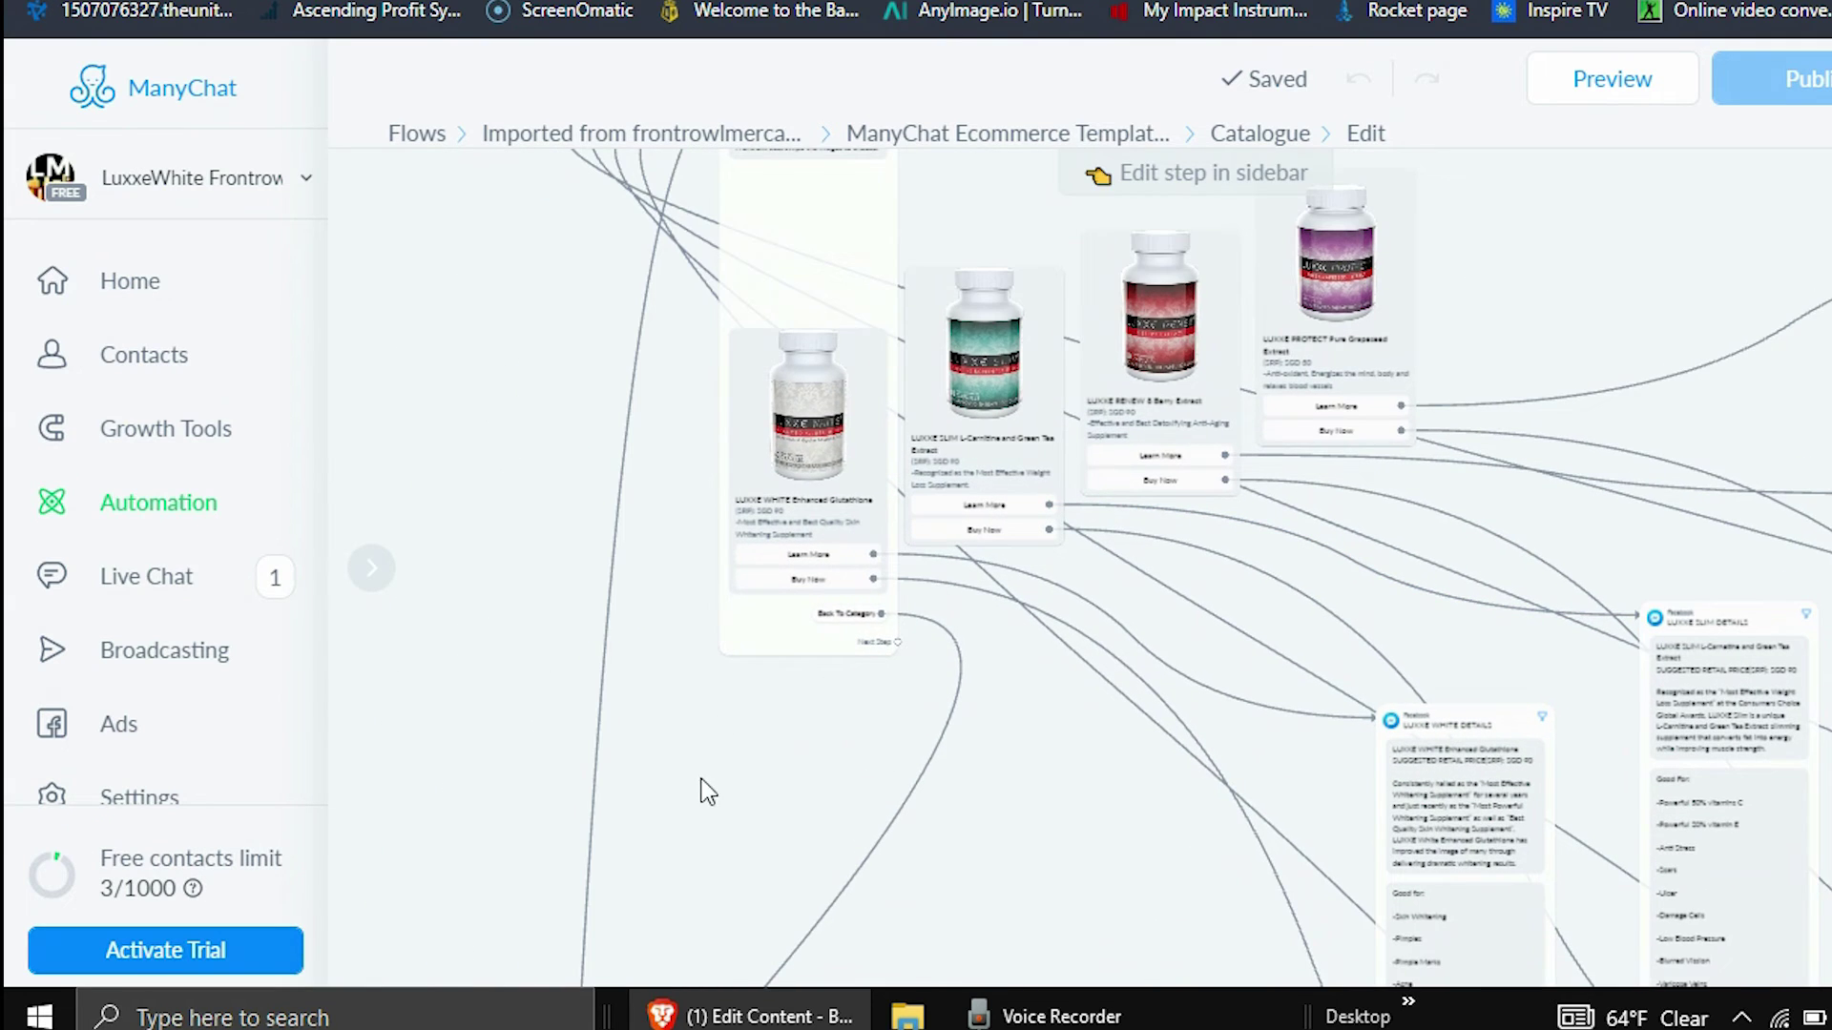
{"action": "left_click_drag", "start_coordinate": [700, 777], "coordinate": [675, 698]}
Step: Trace the Back To Category link from Luxxe Supplements to Product Category and survey the wider Catalogue flow layout
{"action": "scroll", "coordinate": [1050, 701], "scroll_direction": "down", "scroll_amount": 3}
{"action": "scroll", "coordinate": [1112, 719], "scroll_direction": "left", "scroll_amount": 3}
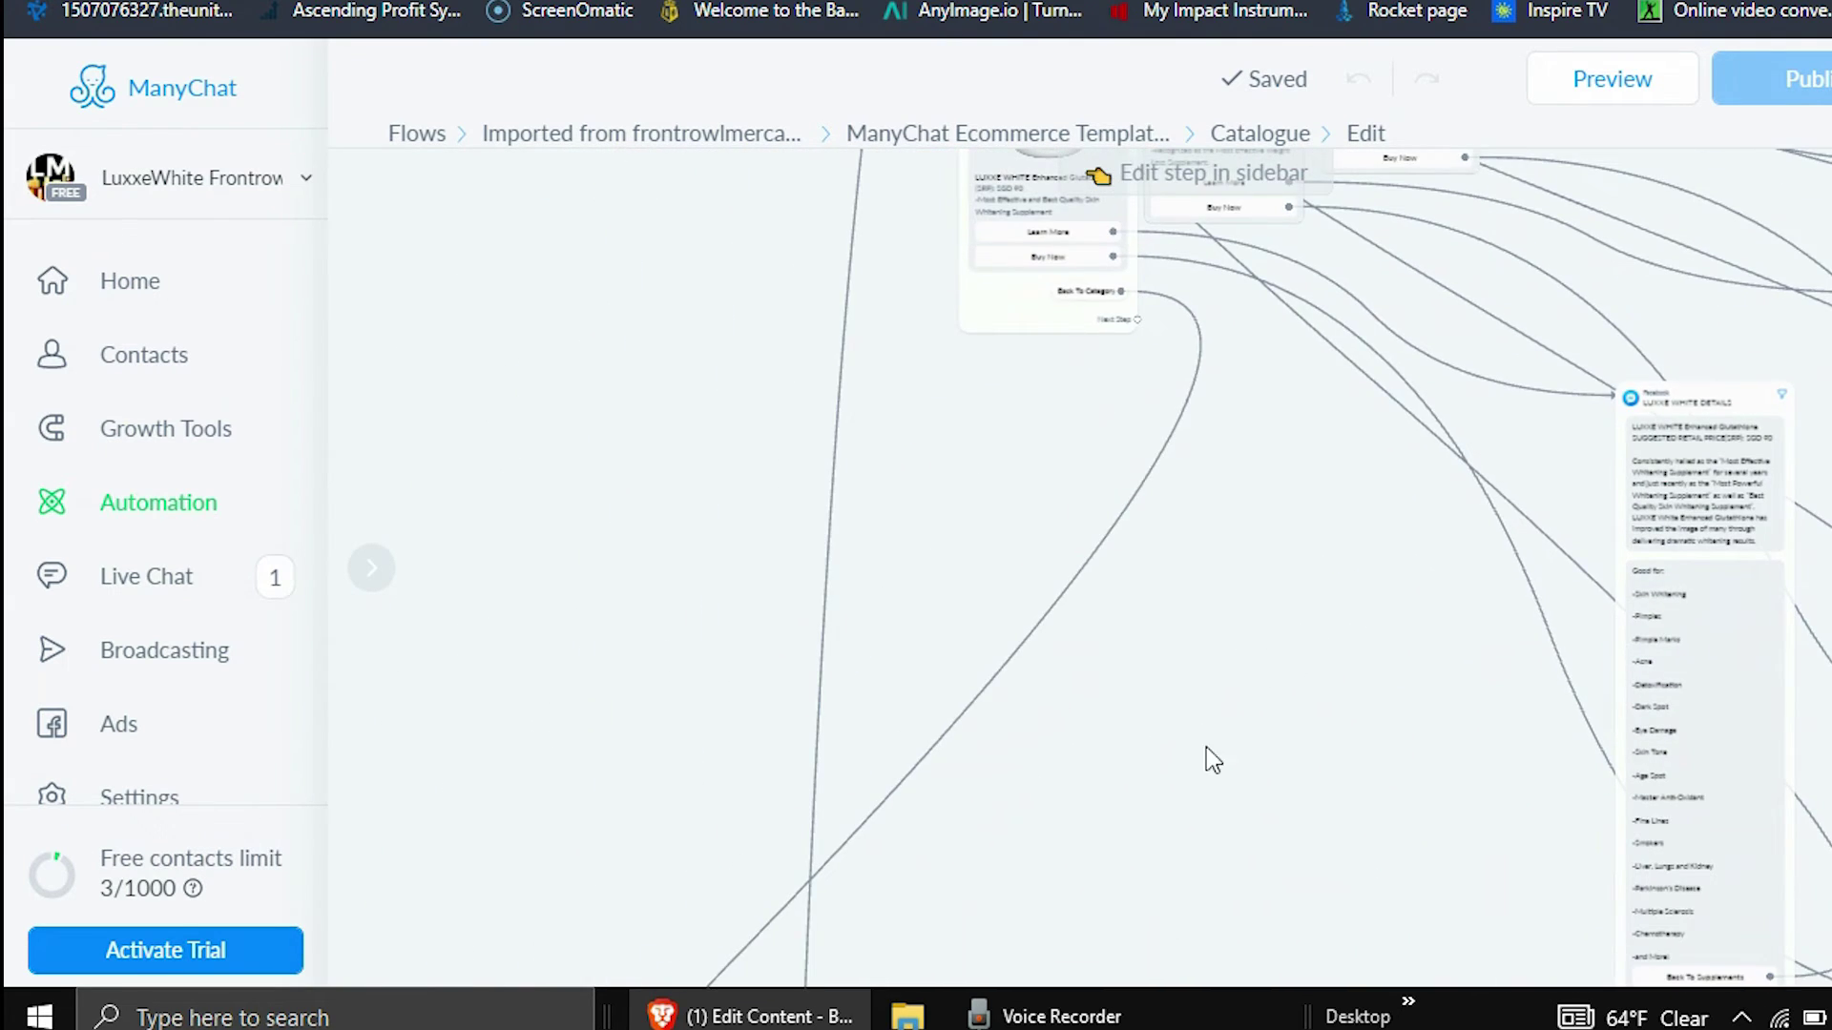
{"action": "scroll", "coordinate": [1188, 766], "scroll_direction": "down", "scroll_amount": 1}
{"action": "scroll", "coordinate": [1240, 754], "scroll_direction": "left", "scroll_amount": 3}
{"action": "left_click_drag", "start_coordinate": [757, 645], "coordinate": [1231, 496]}
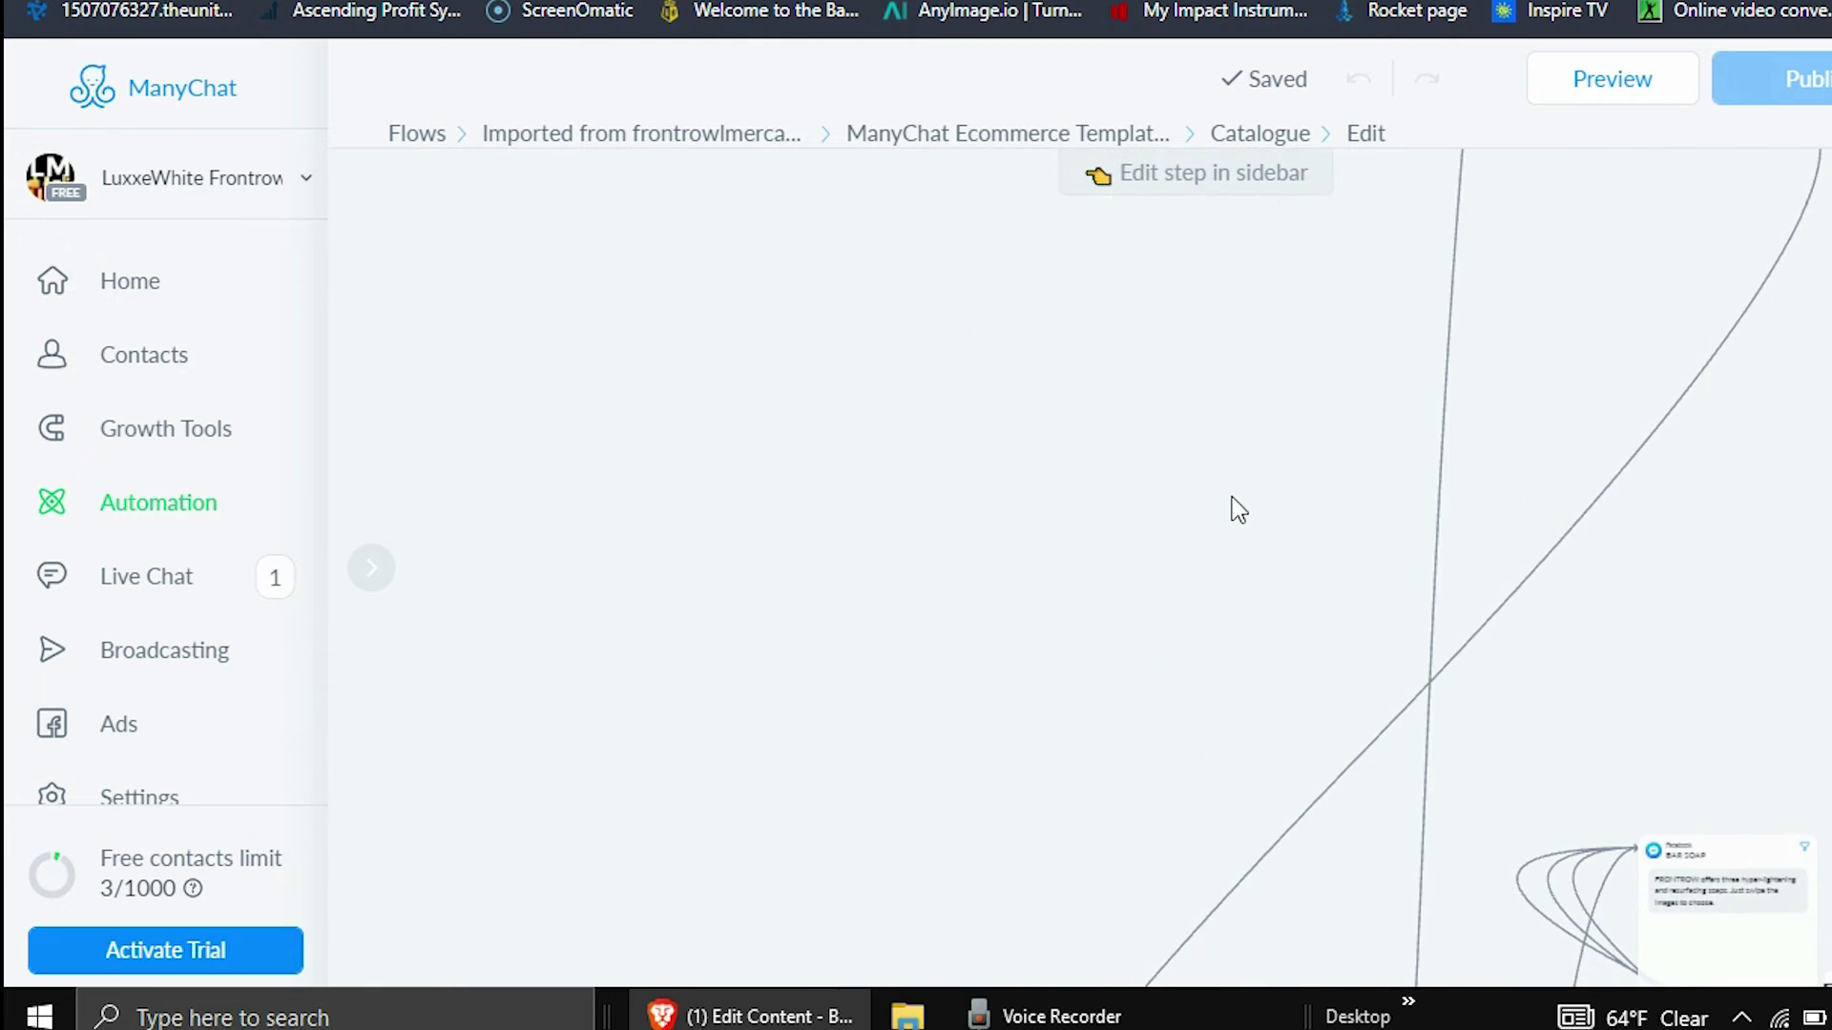
{"action": "scroll", "coordinate": [1232, 506], "scroll_direction": "down", "scroll_amount": 2}
{"action": "scroll", "coordinate": [1232, 506], "scroll_direction": "right", "scroll_amount": 2}
{"action": "scroll", "coordinate": [1232, 506], "scroll_direction": "down", "scroll_amount": 3}
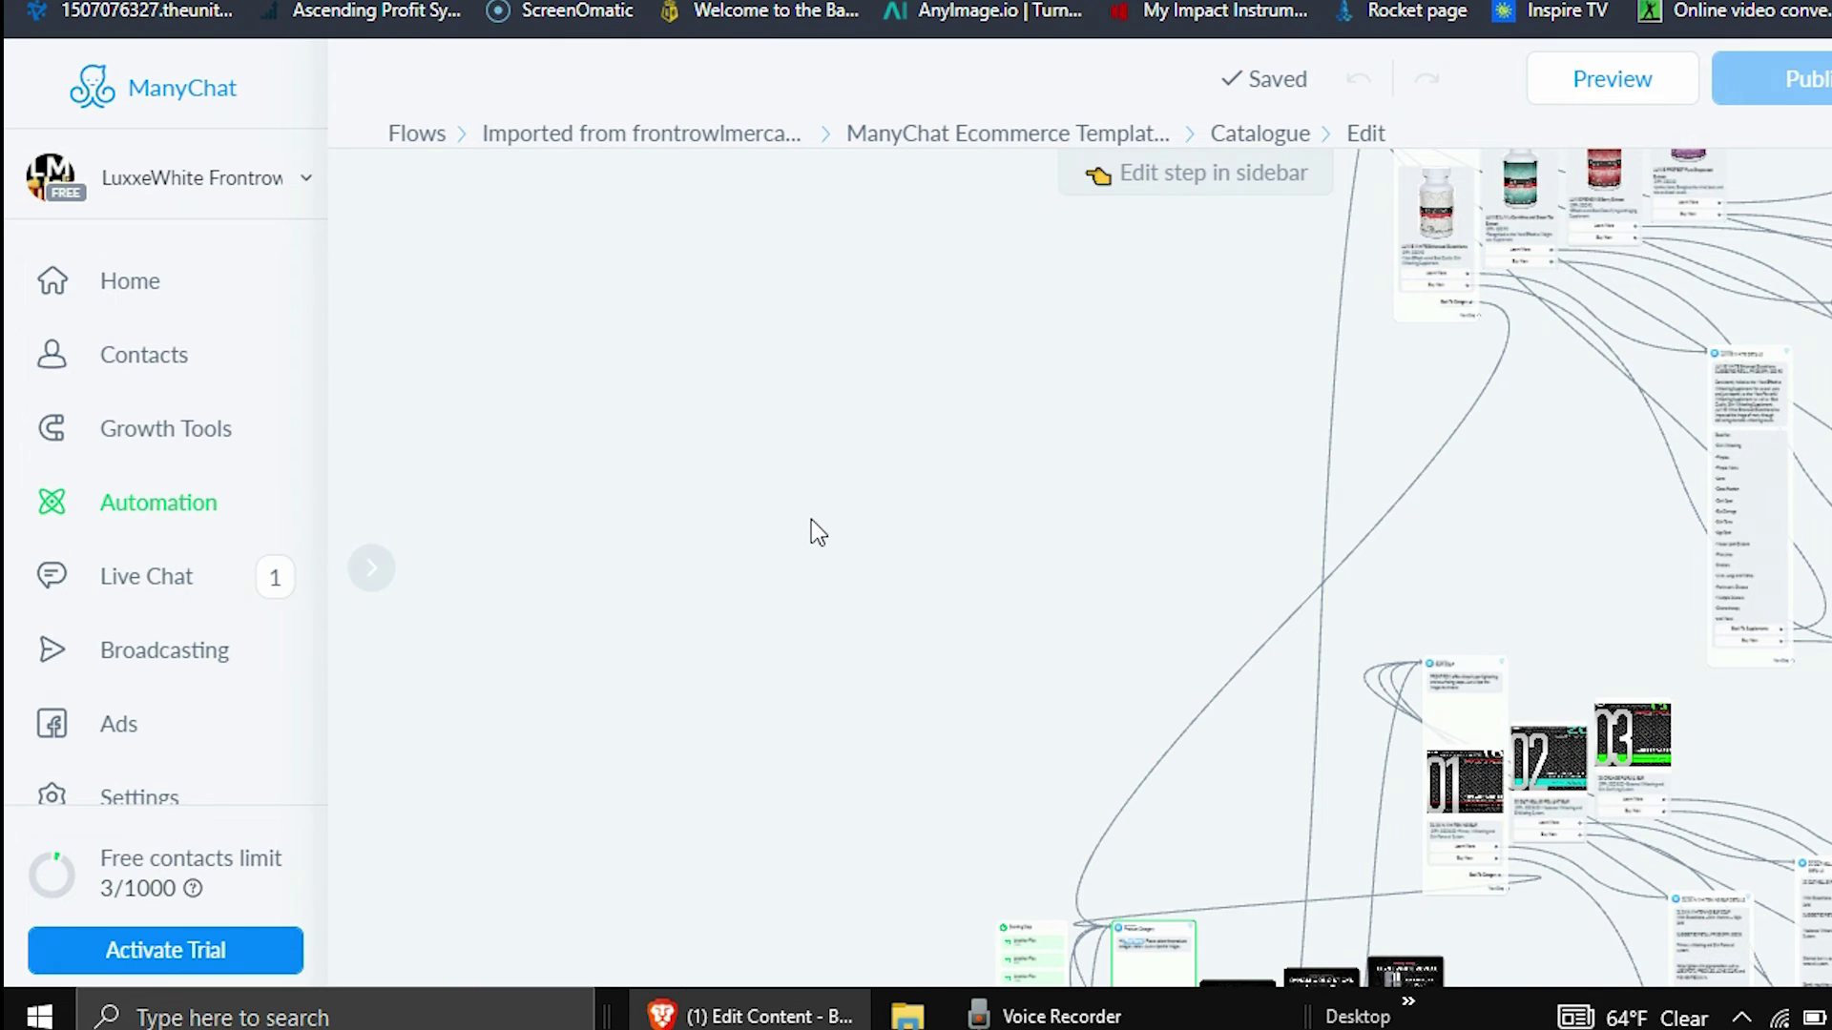
{"action": "scroll", "coordinate": [811, 519], "scroll_direction": "down", "scroll_amount": 5}
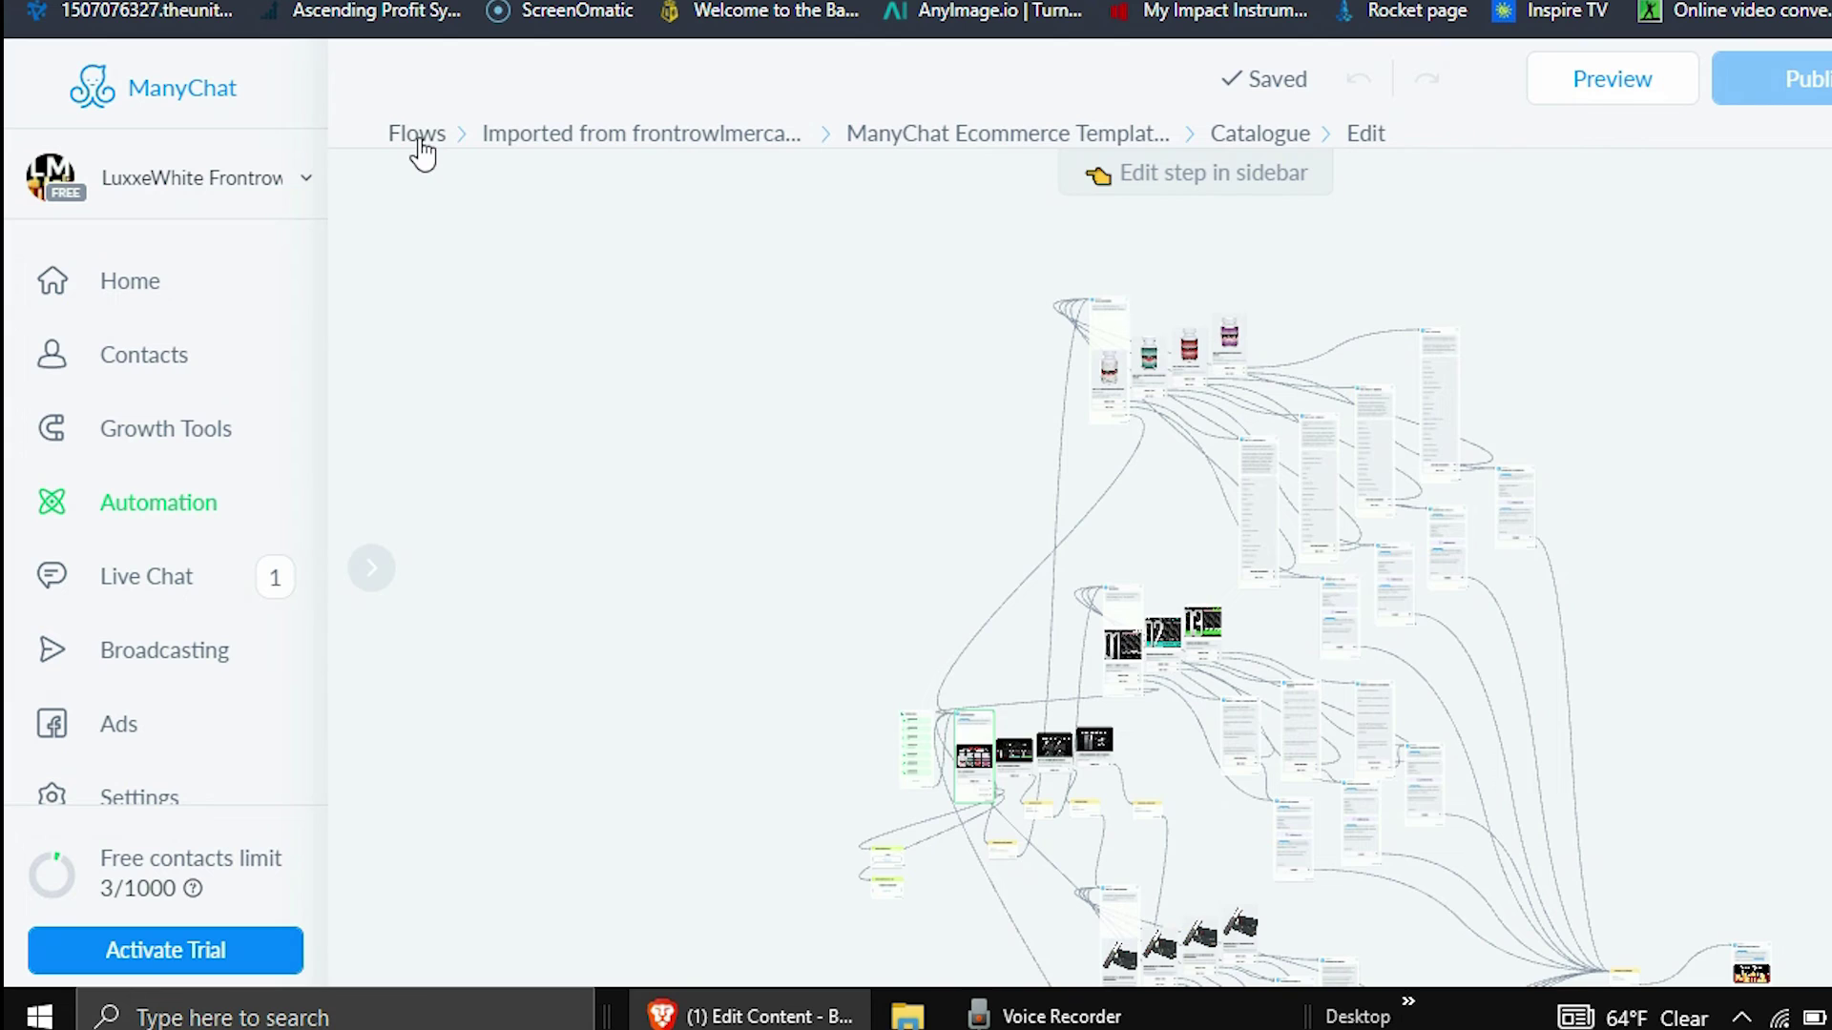
Step: Return to the Flows list, open the imported template's folder and look through the flows it contains
{"action": "left_click", "coordinate": [423, 143]}
{"action": "left_click", "coordinate": [885, 628]}
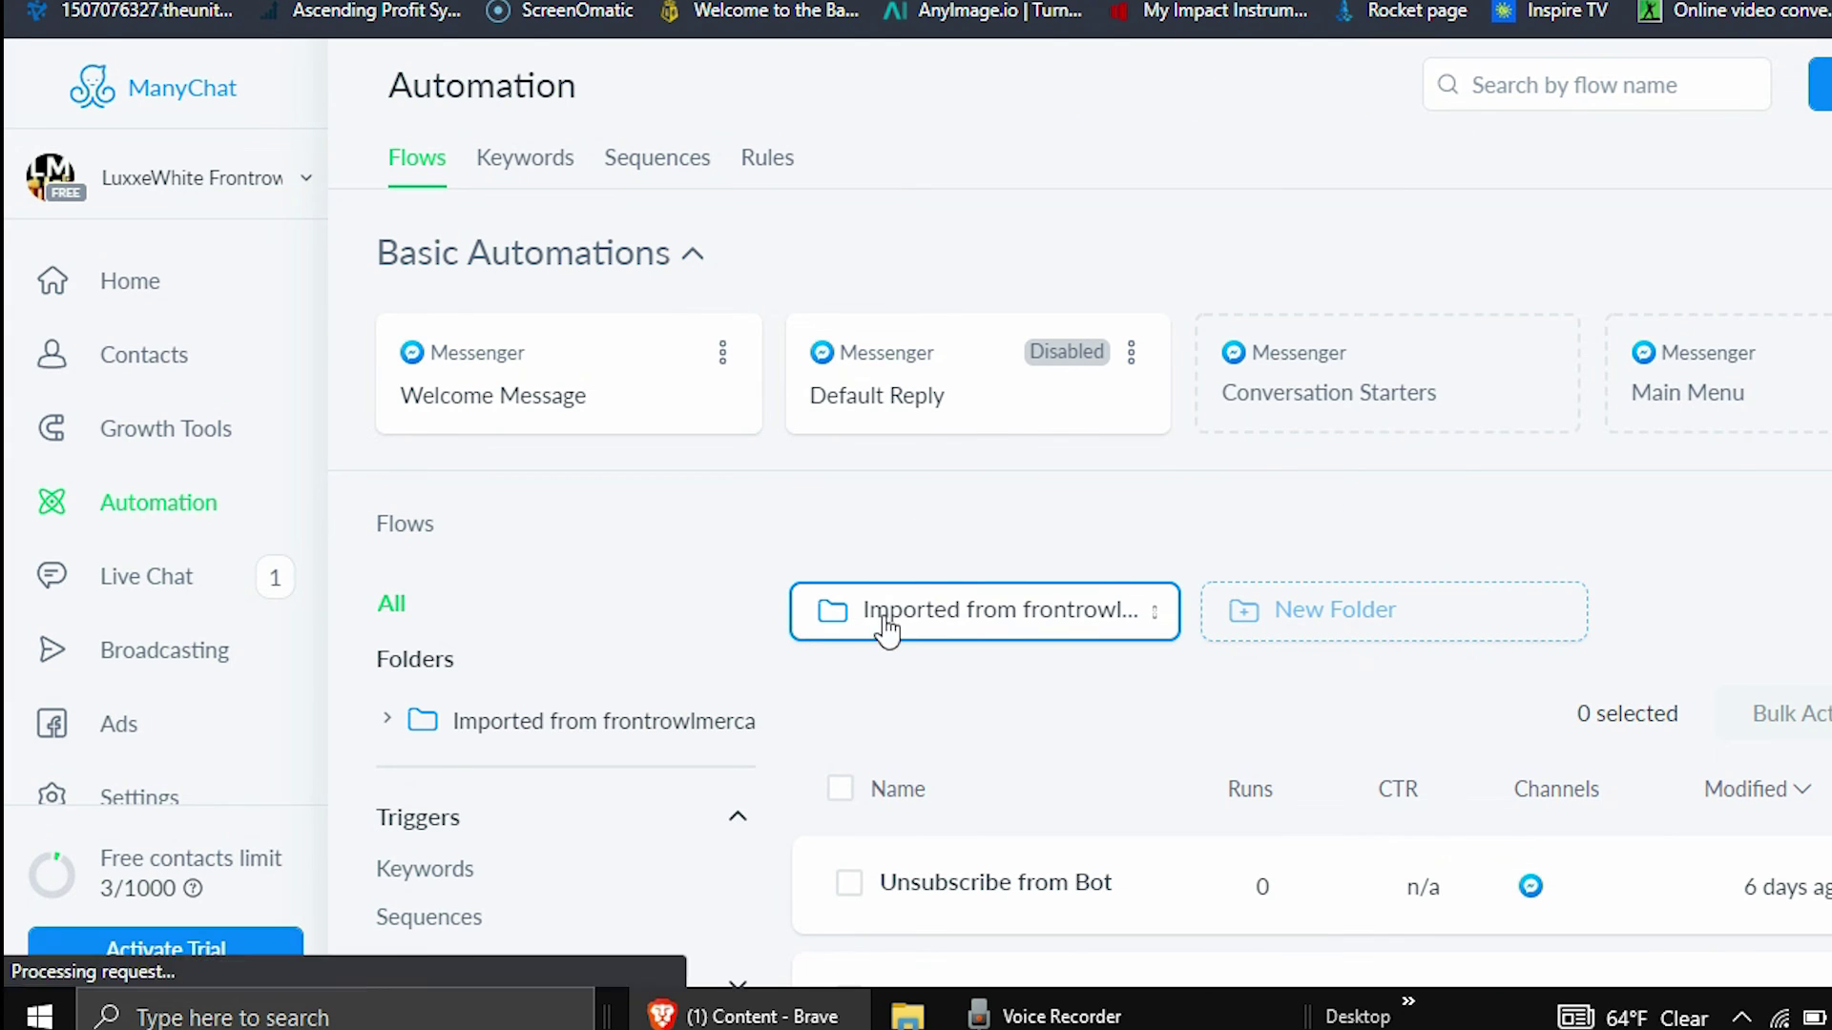
{"action": "scroll", "coordinate": [614, 601], "scroll_direction": "down", "scroll_amount": 4}
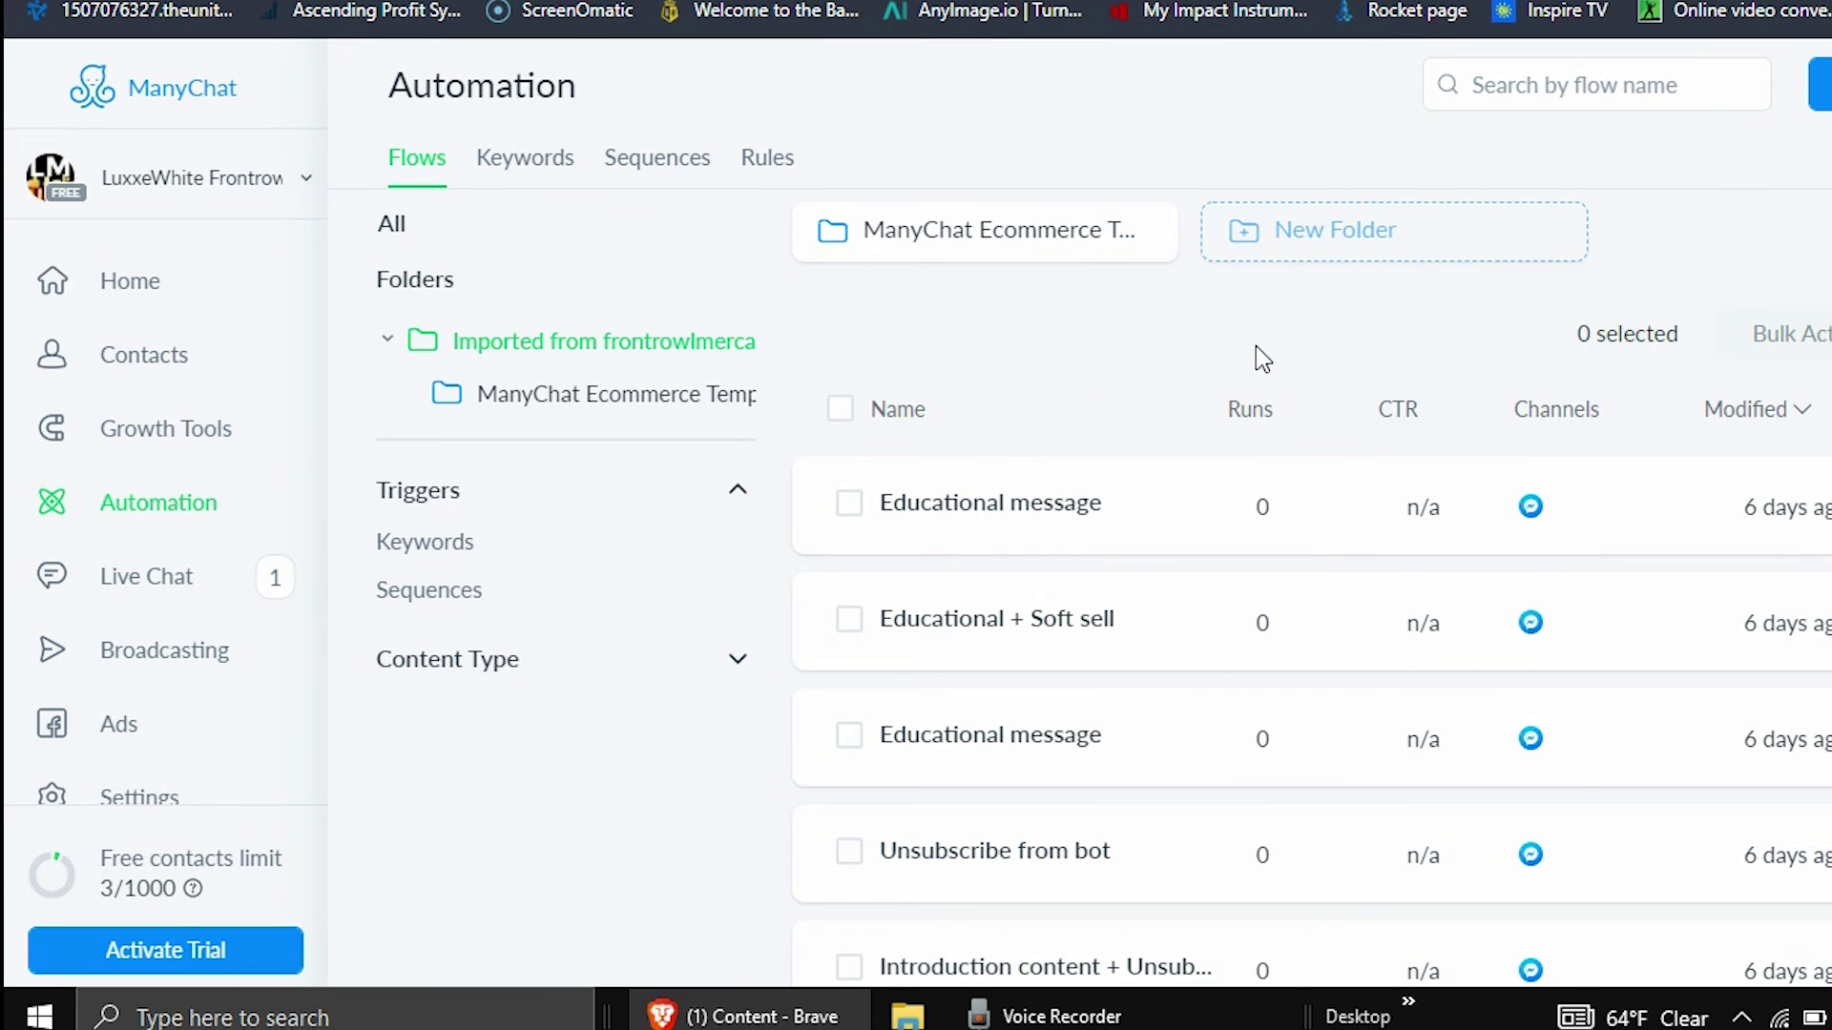
{"action": "scroll", "coordinate": [1259, 353], "scroll_direction": "up", "scroll_amount": 4}
{"action": "scroll", "coordinate": [1316, 462], "scroll_direction": "down", "scroll_amount": 10}
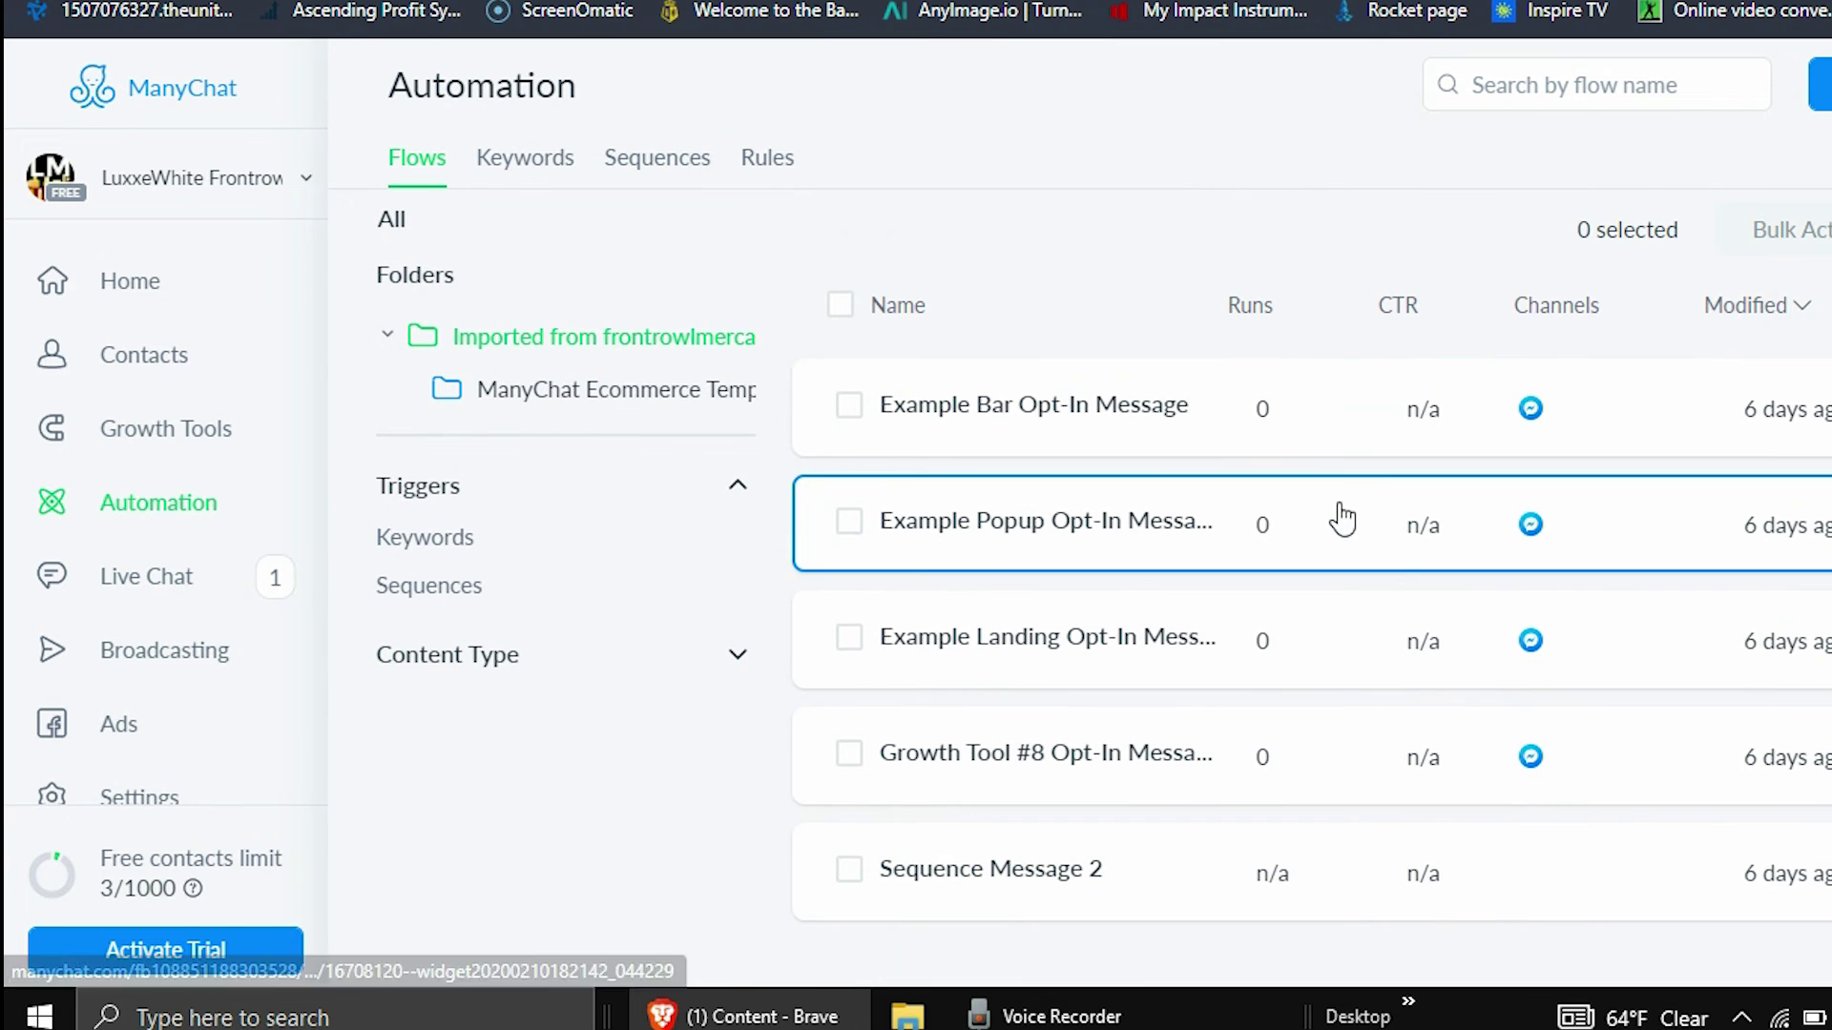
{"action": "scroll", "coordinate": [1346, 640], "scroll_direction": "up", "scroll_amount": 4}
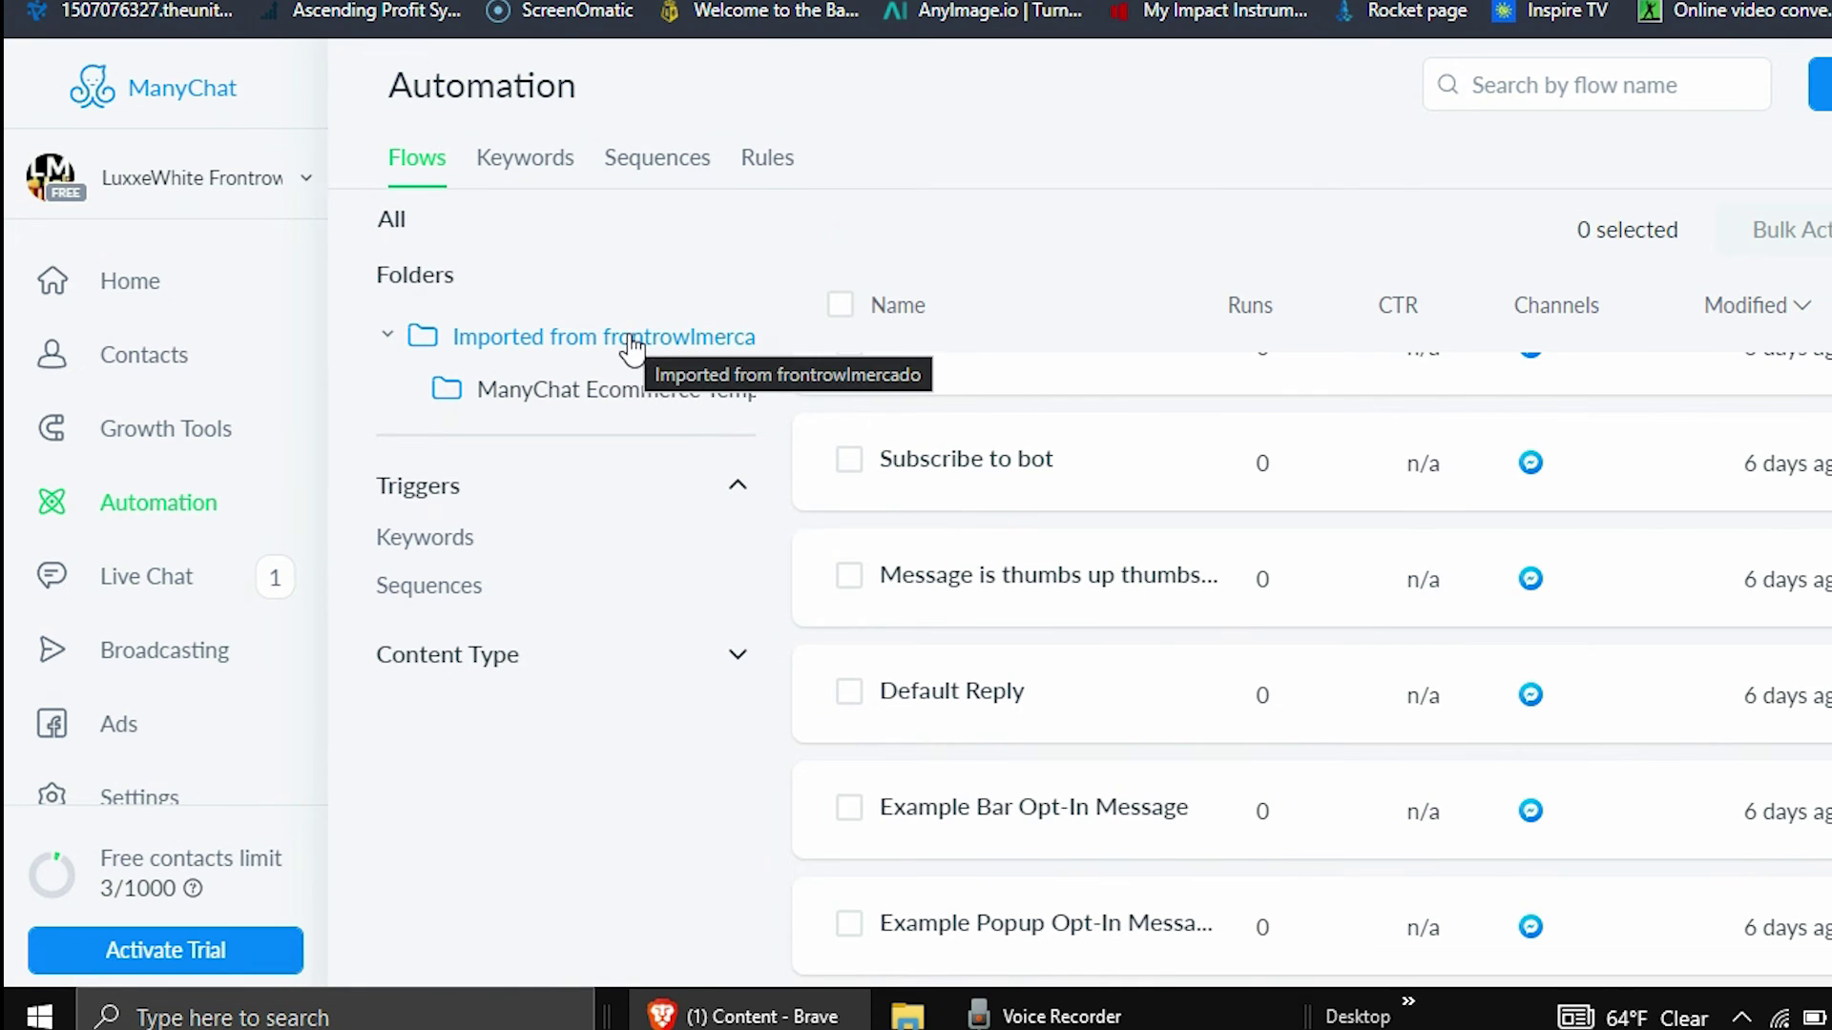
{"action": "scroll", "coordinate": [1308, 277], "scroll_direction": "up", "scroll_amount": 8}
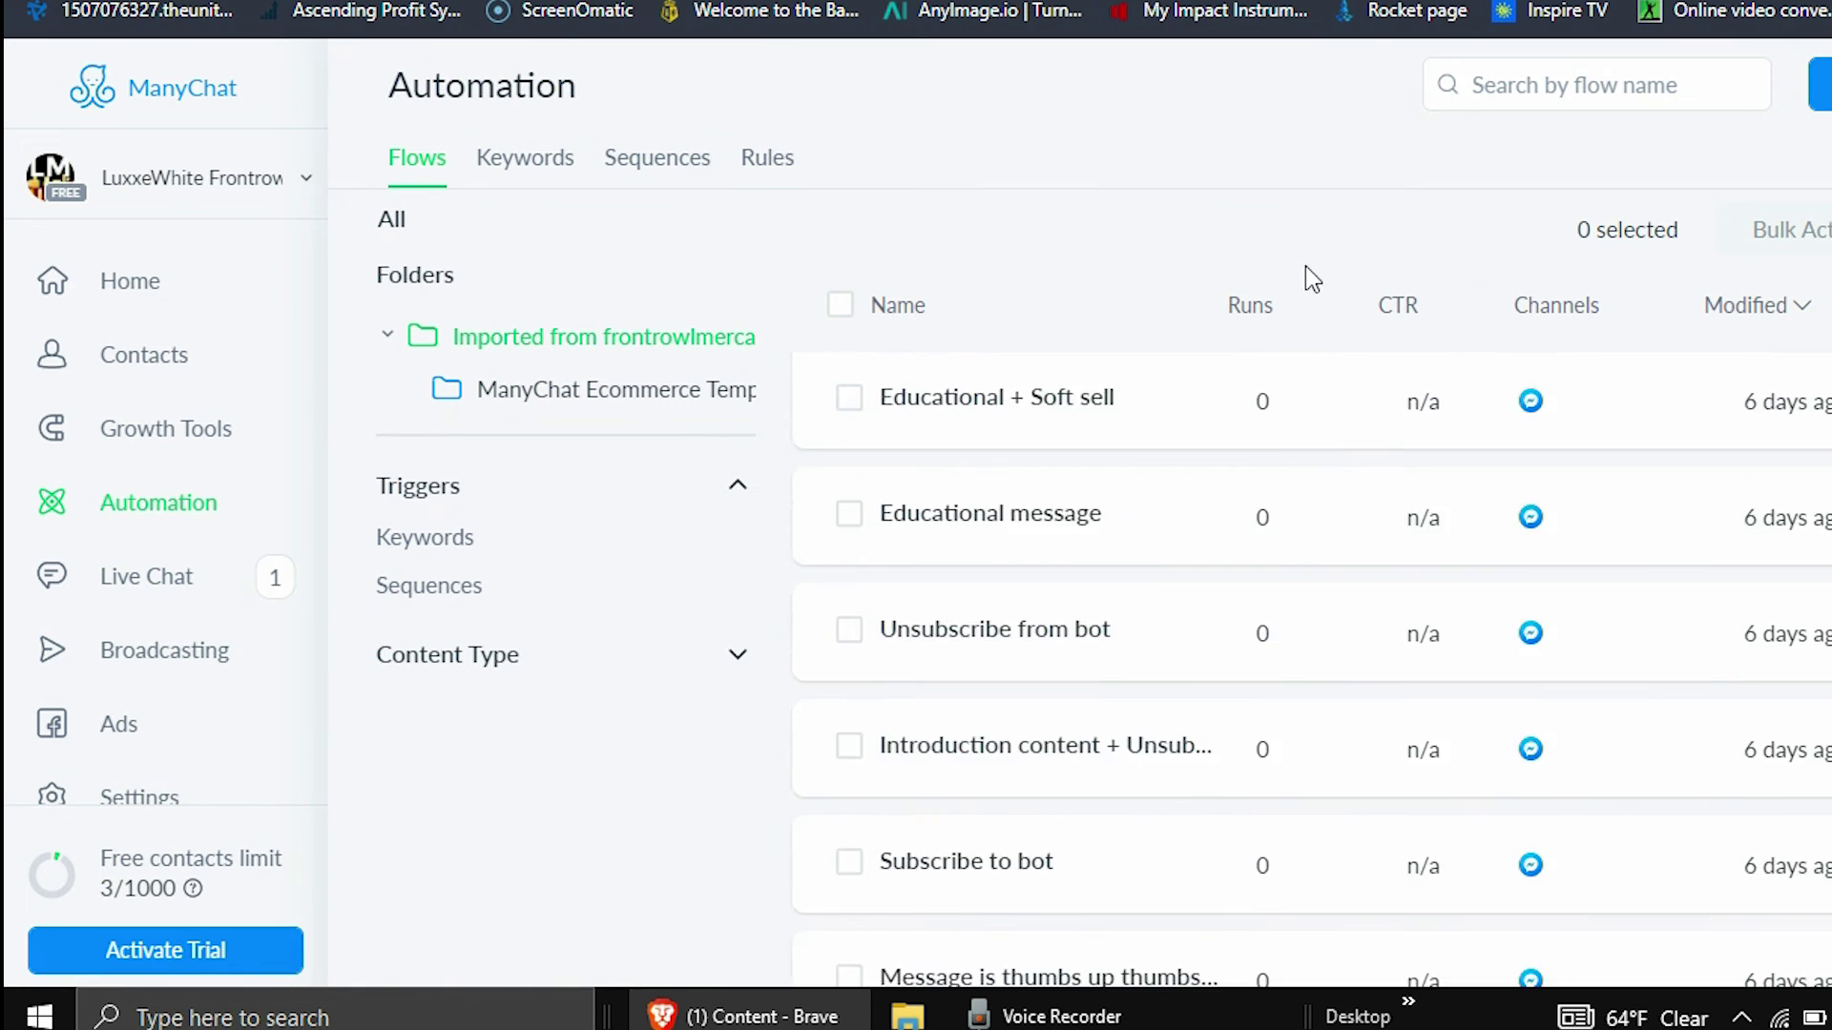
Step: Review the automation's sequences and keyword rules, and return to the Flows overview
{"action": "left_click", "coordinate": [677, 171]}
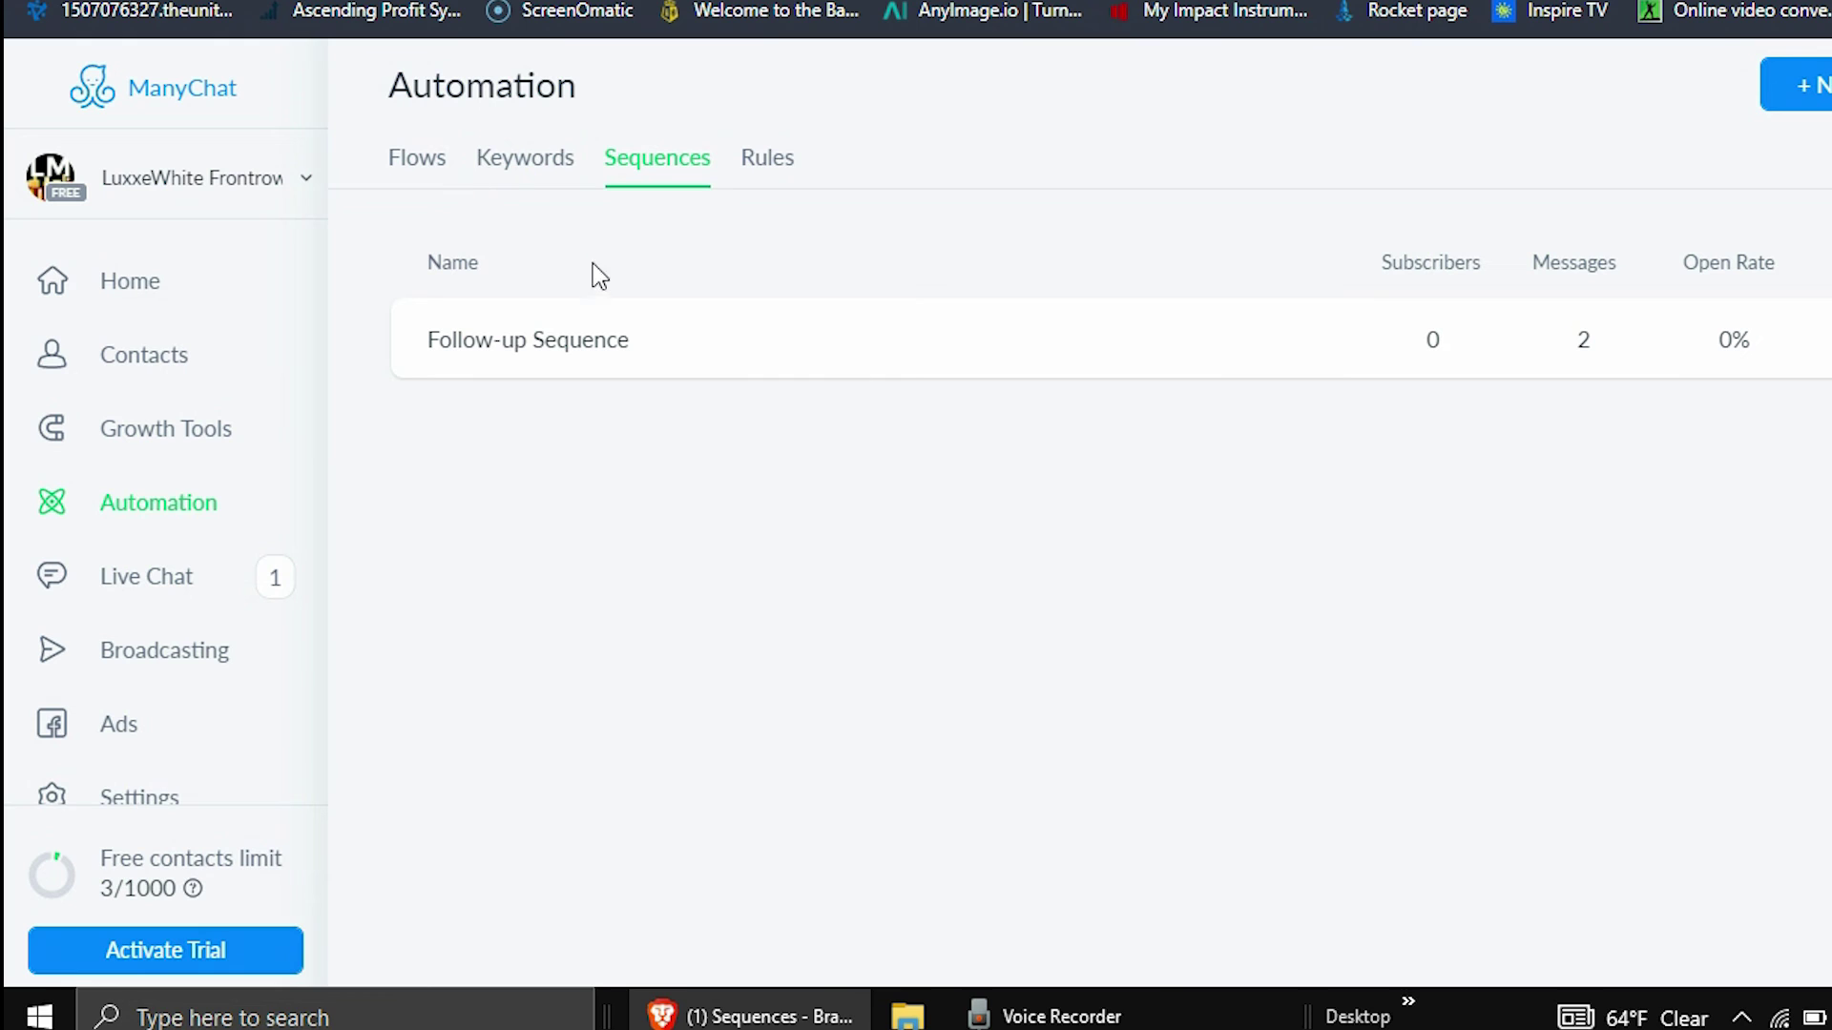
{"action": "left_click", "coordinate": [513, 162]}
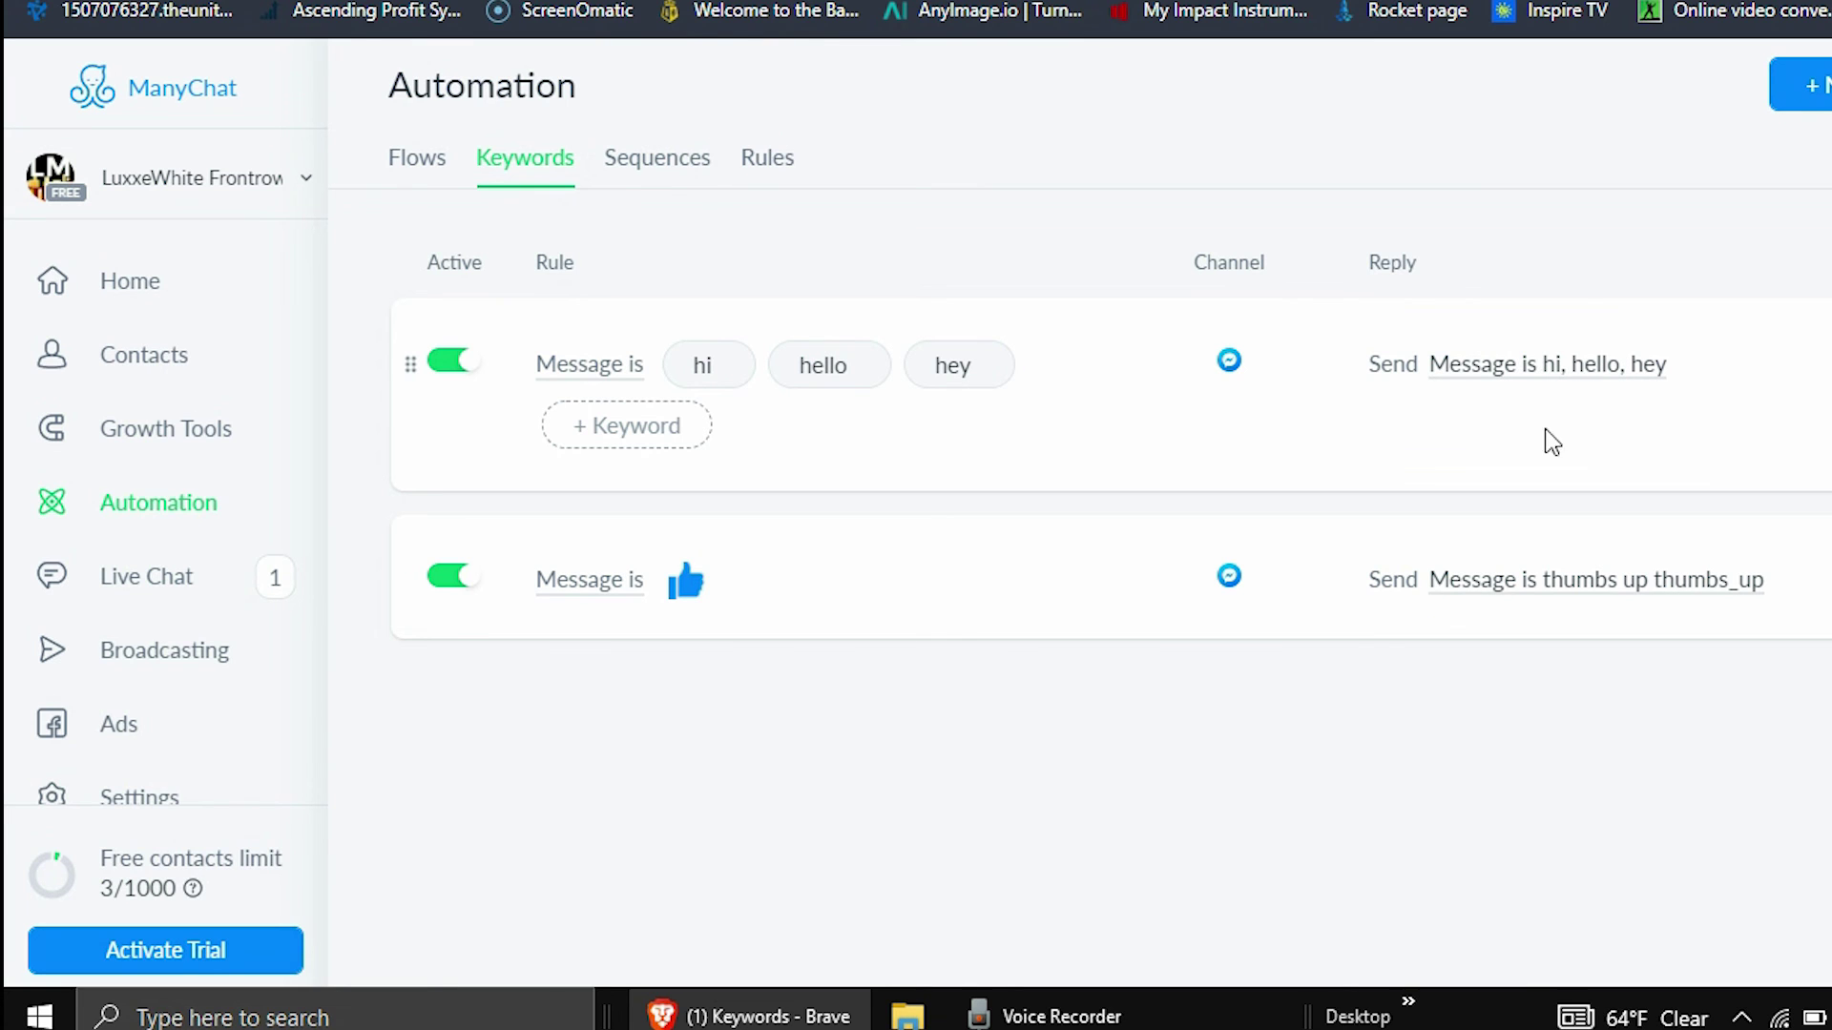
{"action": "left_click", "coordinate": [420, 164]}
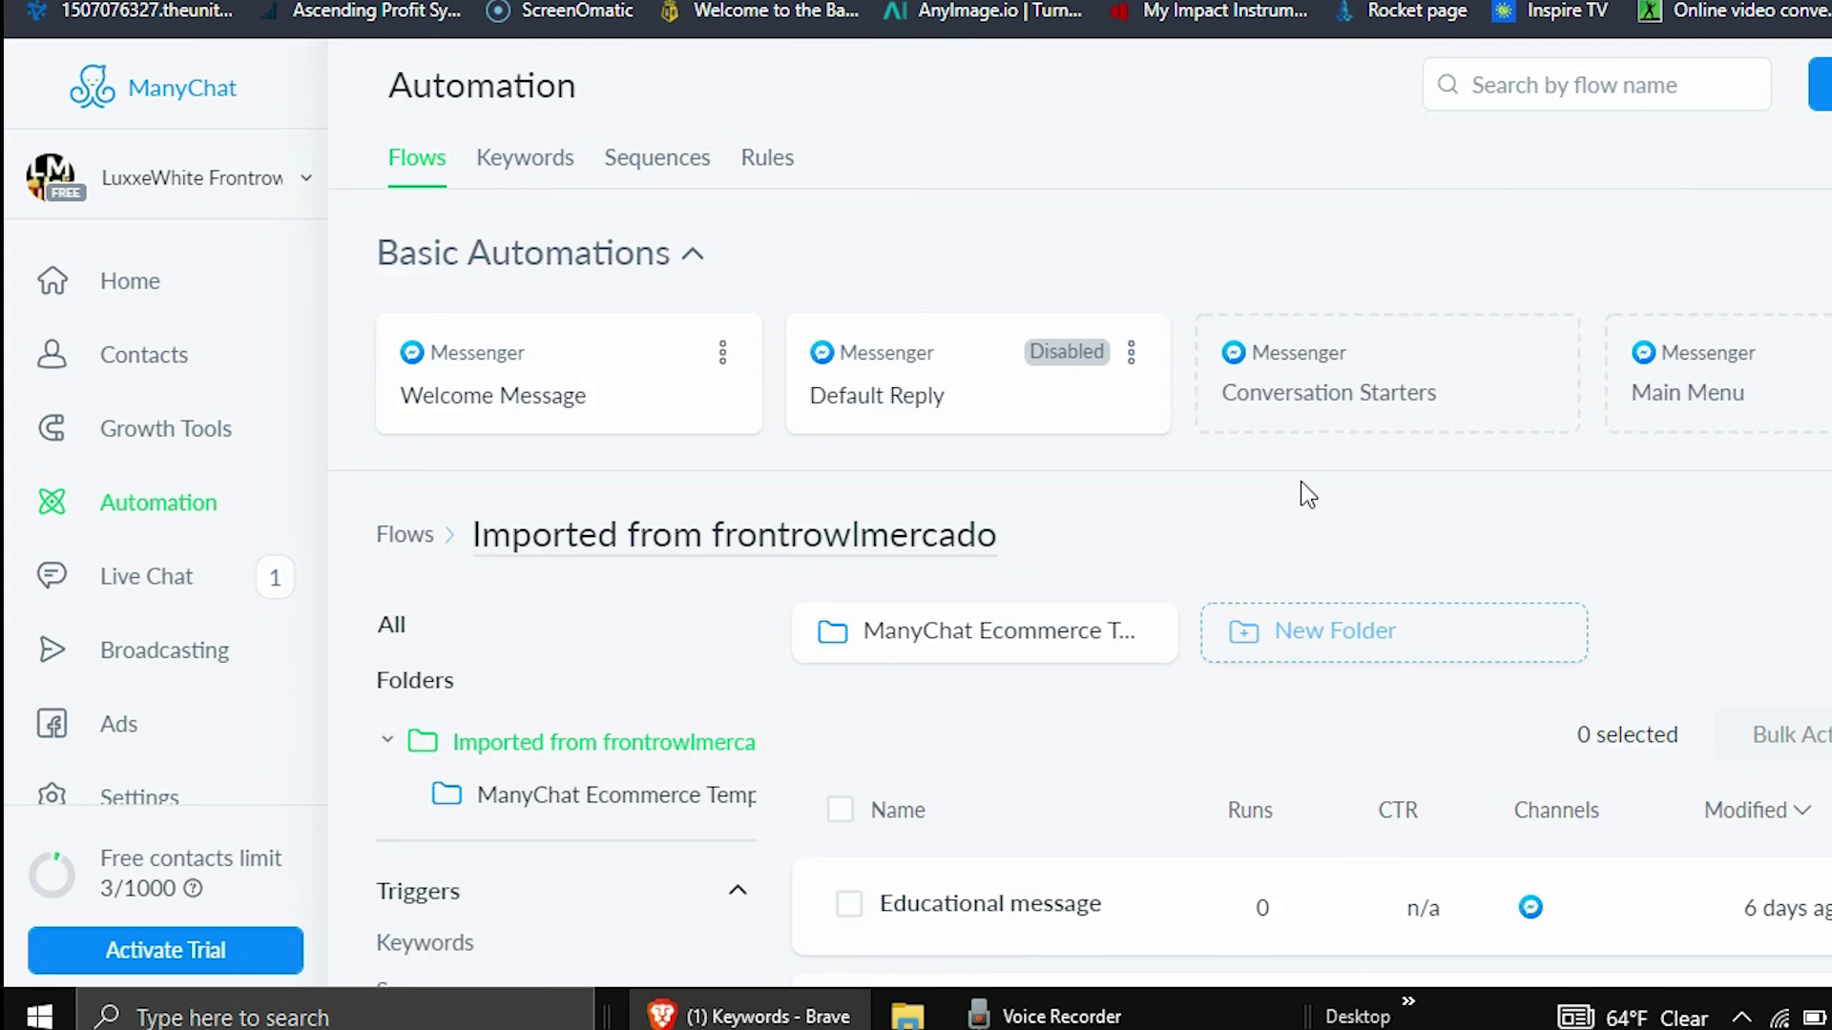
Step: Look through the flows in the imported template's folder and expand the Content Type filters to view their options
{"action": "scroll", "coordinate": [1301, 481], "scroll_direction": "down", "scroll_amount": 4}
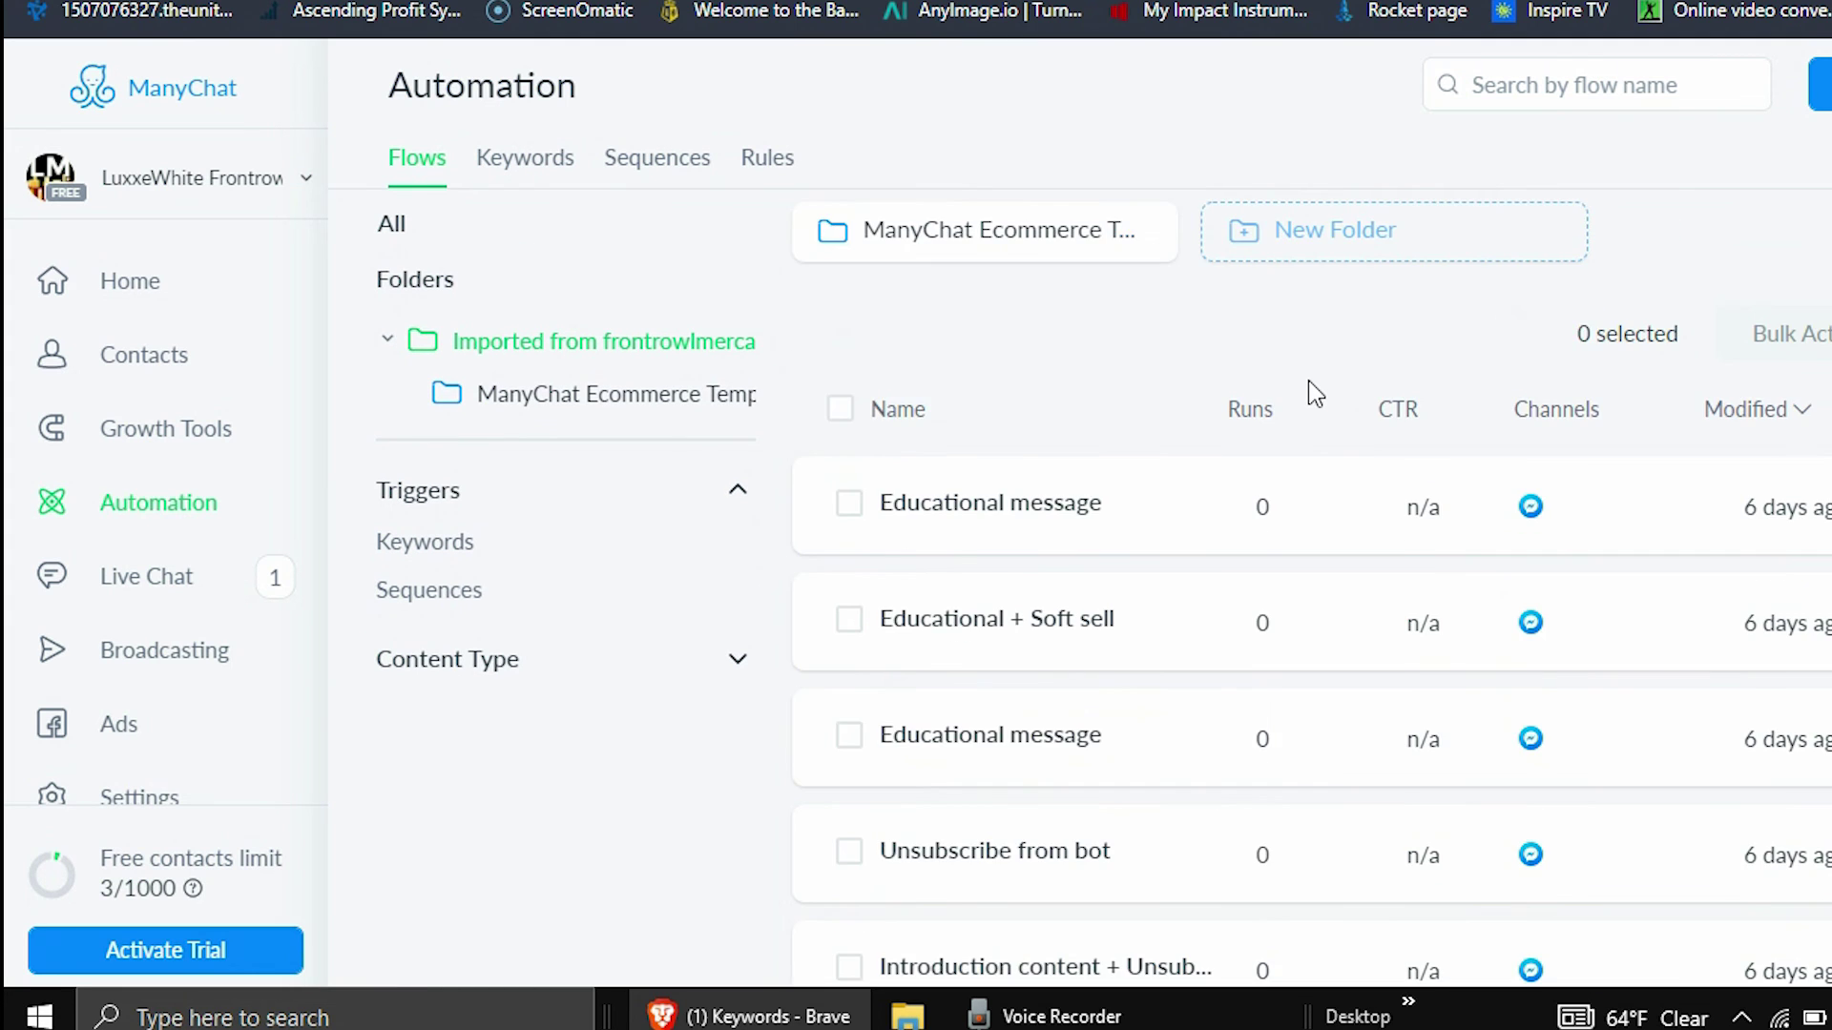
{"action": "scroll", "coordinate": [1309, 492], "scroll_direction": "down", "scroll_amount": 4}
{"action": "scroll", "coordinate": [1308, 493], "scroll_direction": "down", "scroll_amount": 2}
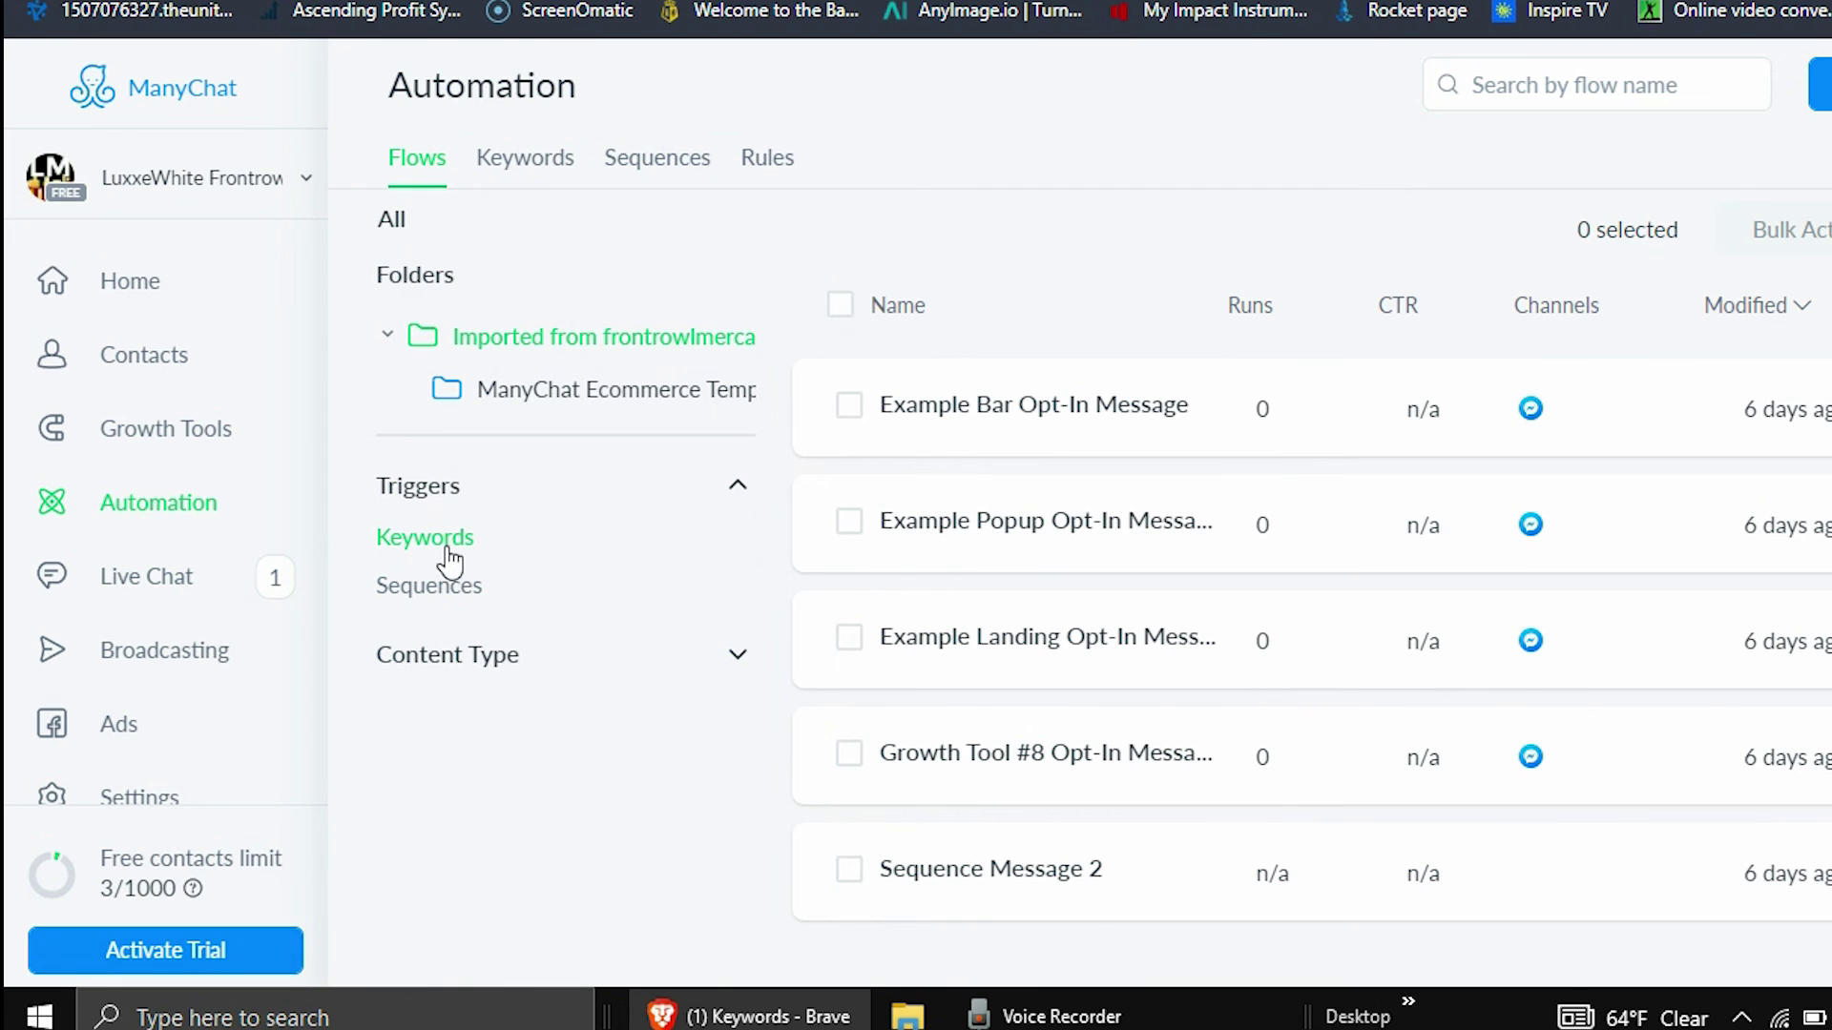
{"action": "left_click", "coordinate": [736, 490]}
{"action": "left_click", "coordinate": [735, 490]}
{"action": "left_click", "coordinate": [739, 658]}
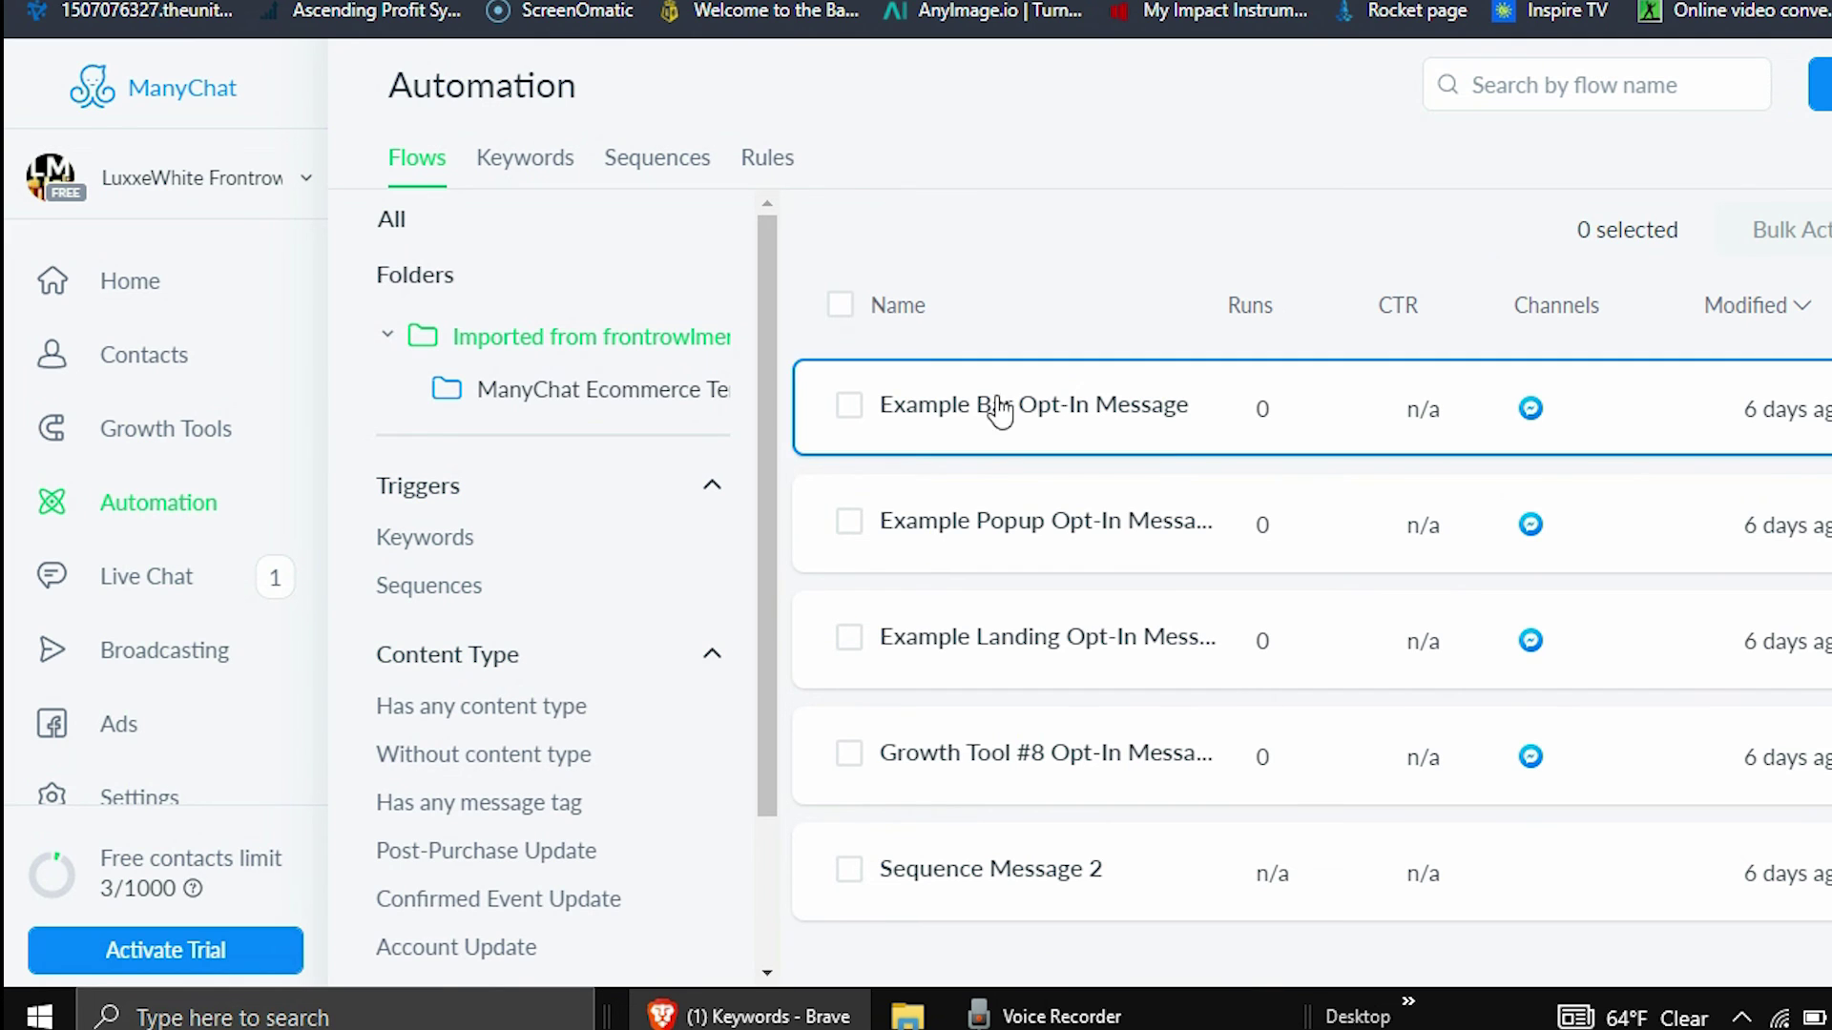
{"action": "scroll", "coordinate": [1312, 667], "scroll_direction": "up", "scroll_amount": 10}
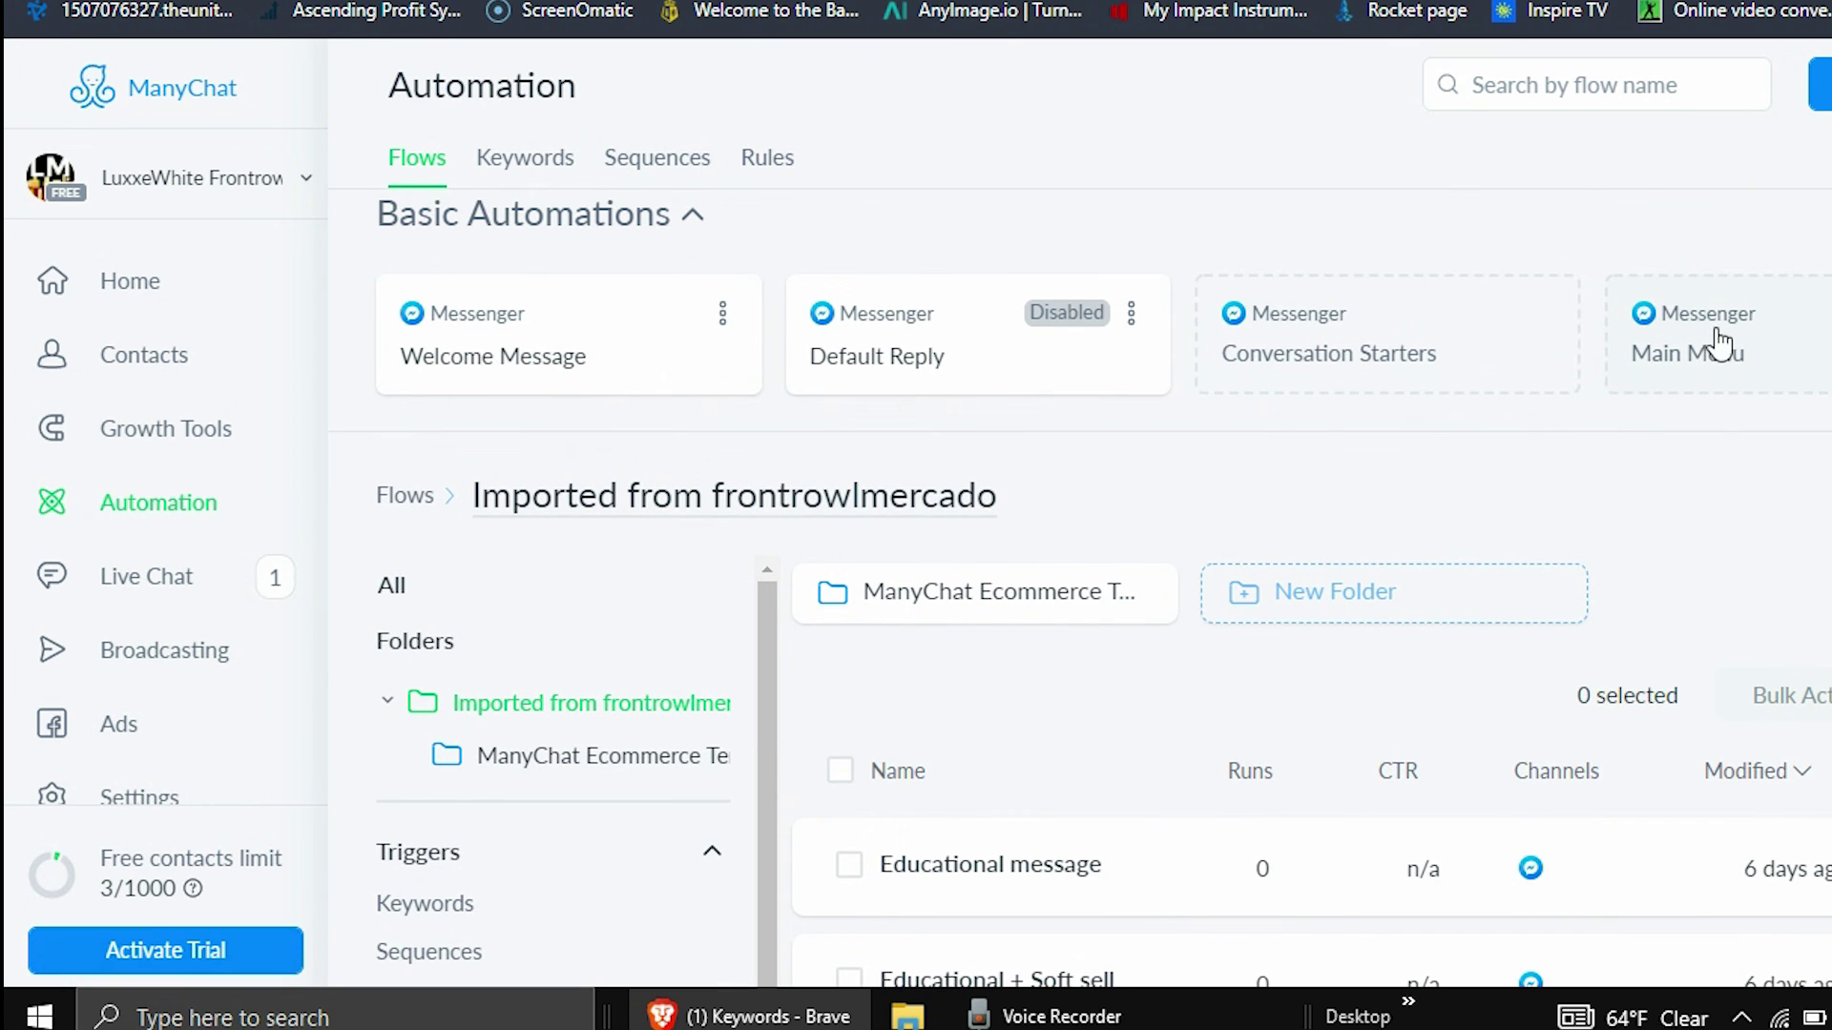
Step: Show all flows and review the ones stored outside the imported template's folder
{"action": "left_click", "coordinate": [411, 577]}
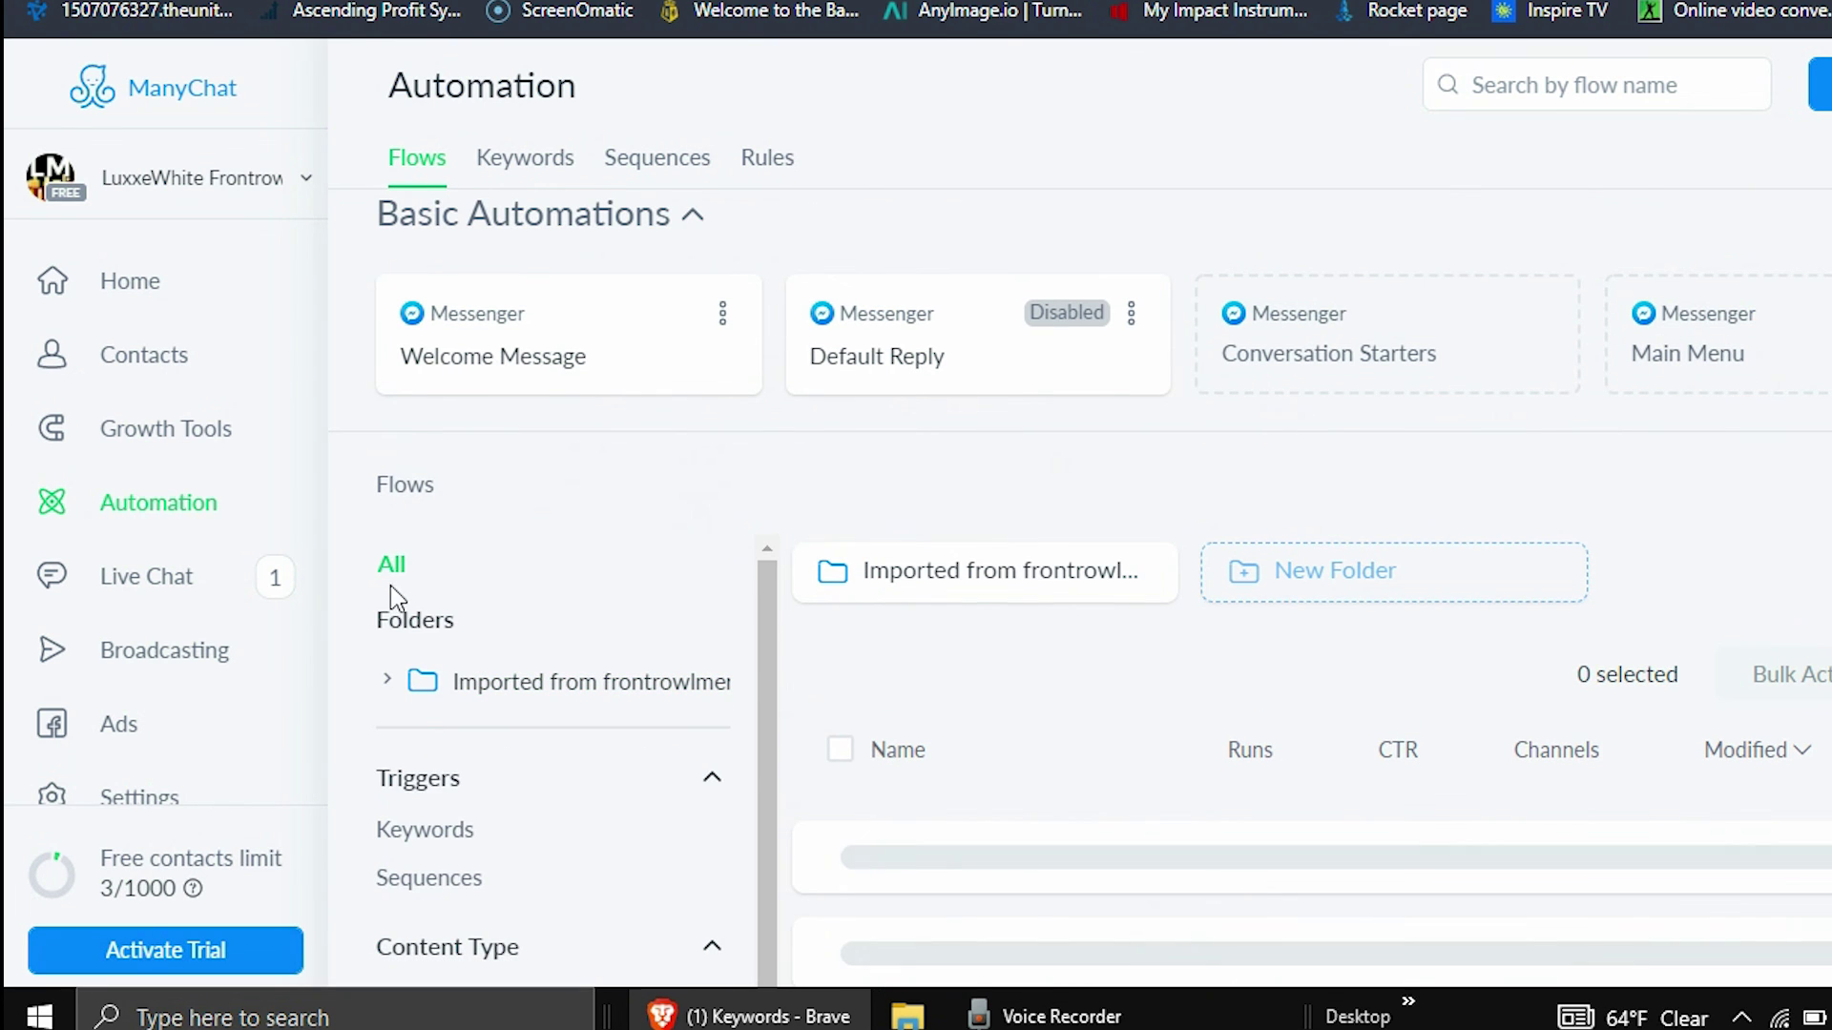
{"action": "scroll", "coordinate": [1307, 683], "scroll_direction": "down", "scroll_amount": 3}
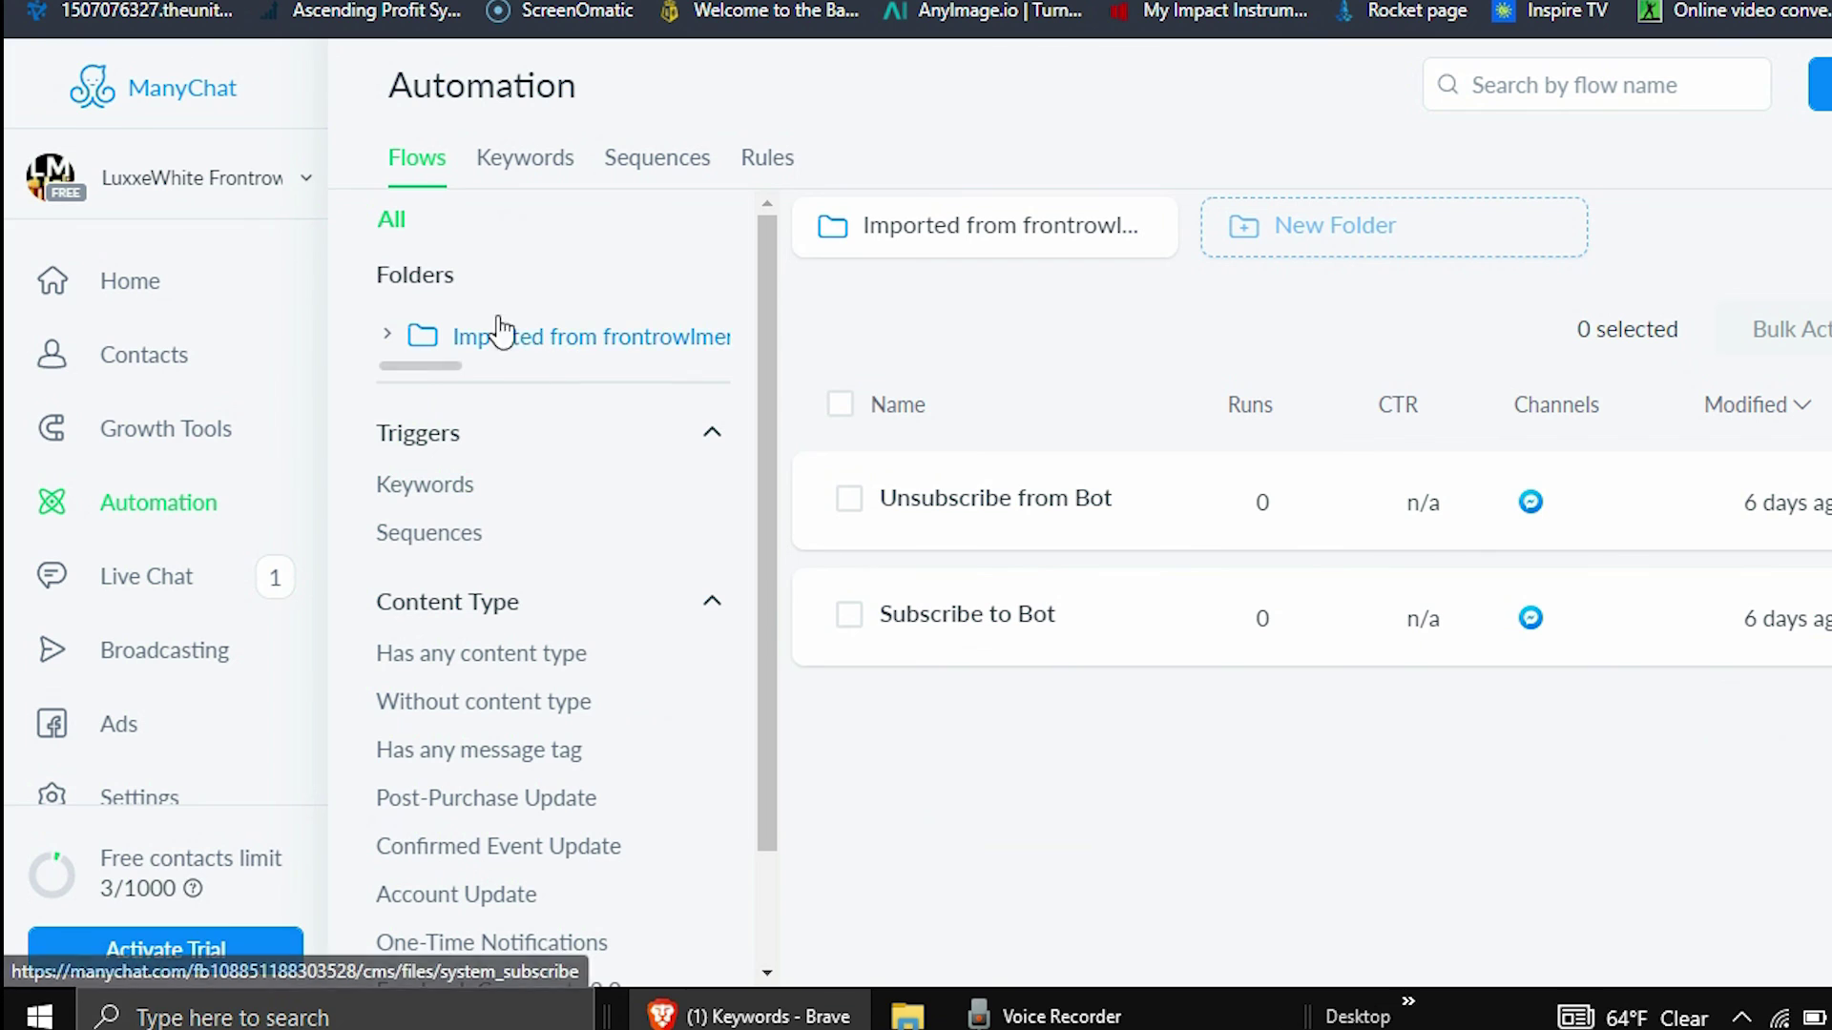
{"action": "scroll", "coordinate": [614, 507], "scroll_direction": "up", "scroll_amount": 4}
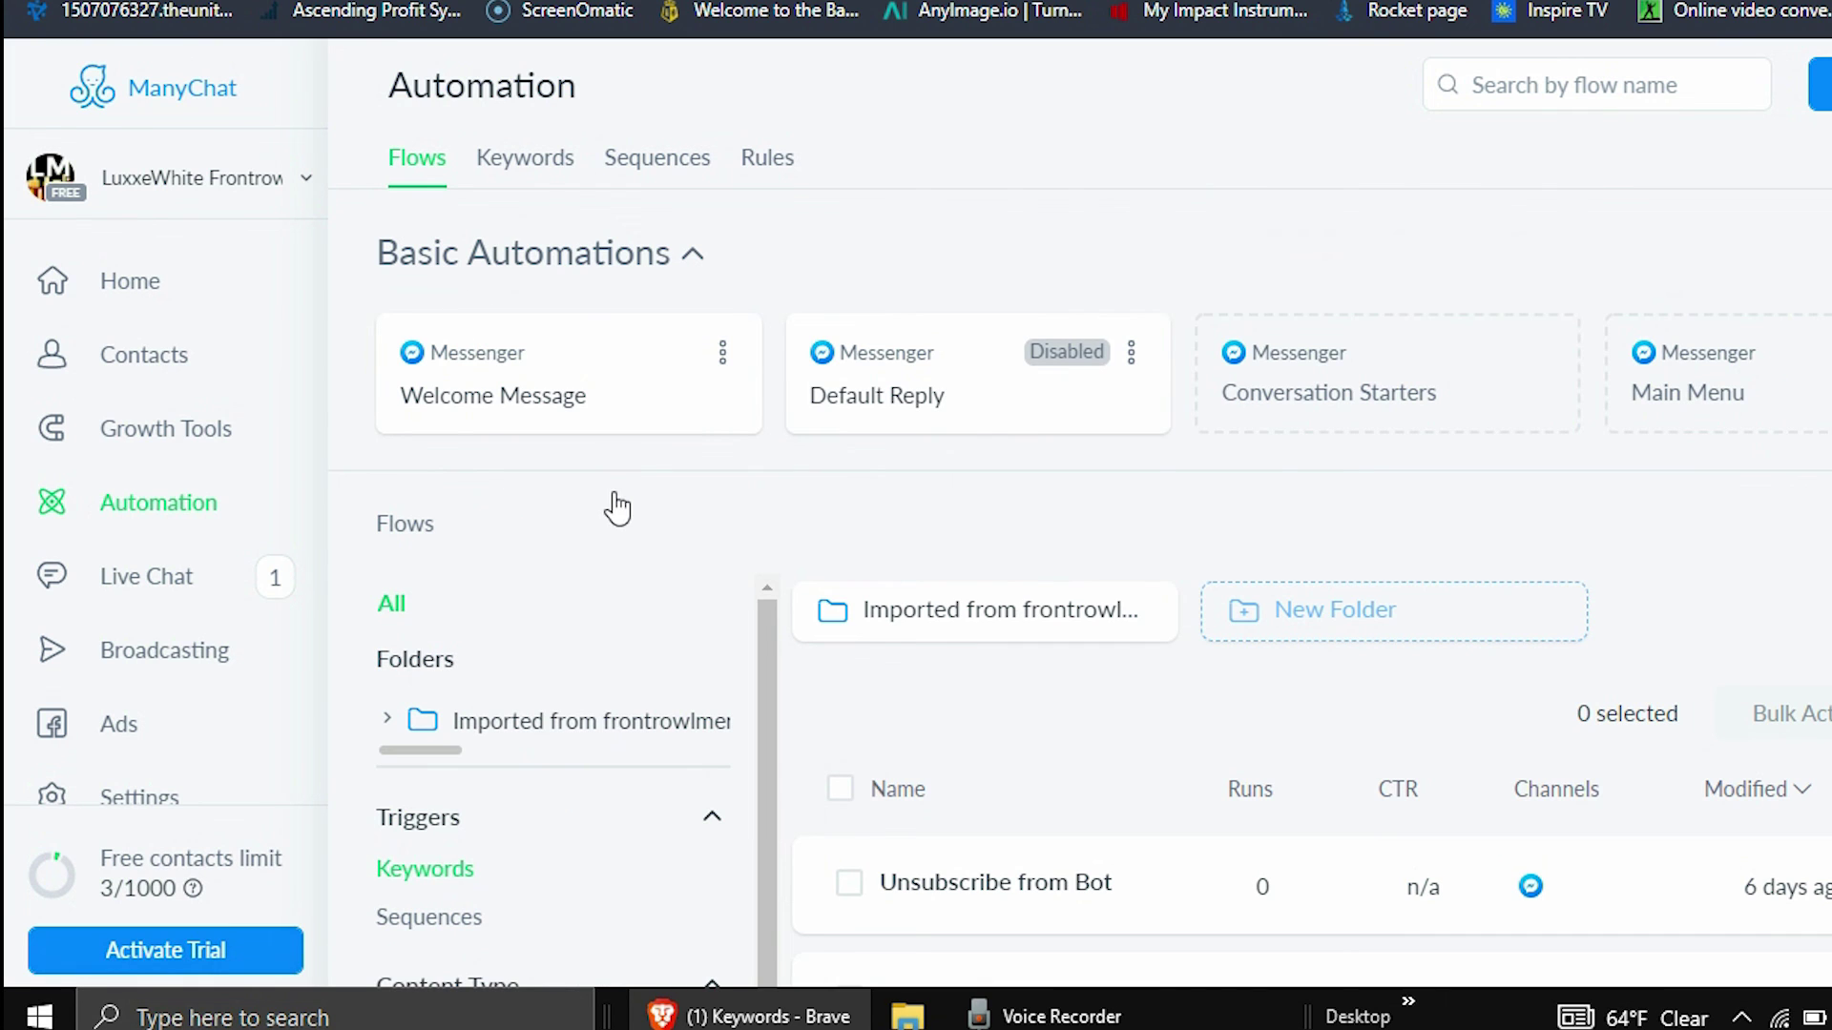
Step: Reopen the Imported from frontrowlmercado folder and survey its complete list of flows
{"action": "left_click", "coordinate": [389, 722]}
{"action": "left_click", "coordinate": [565, 727]}
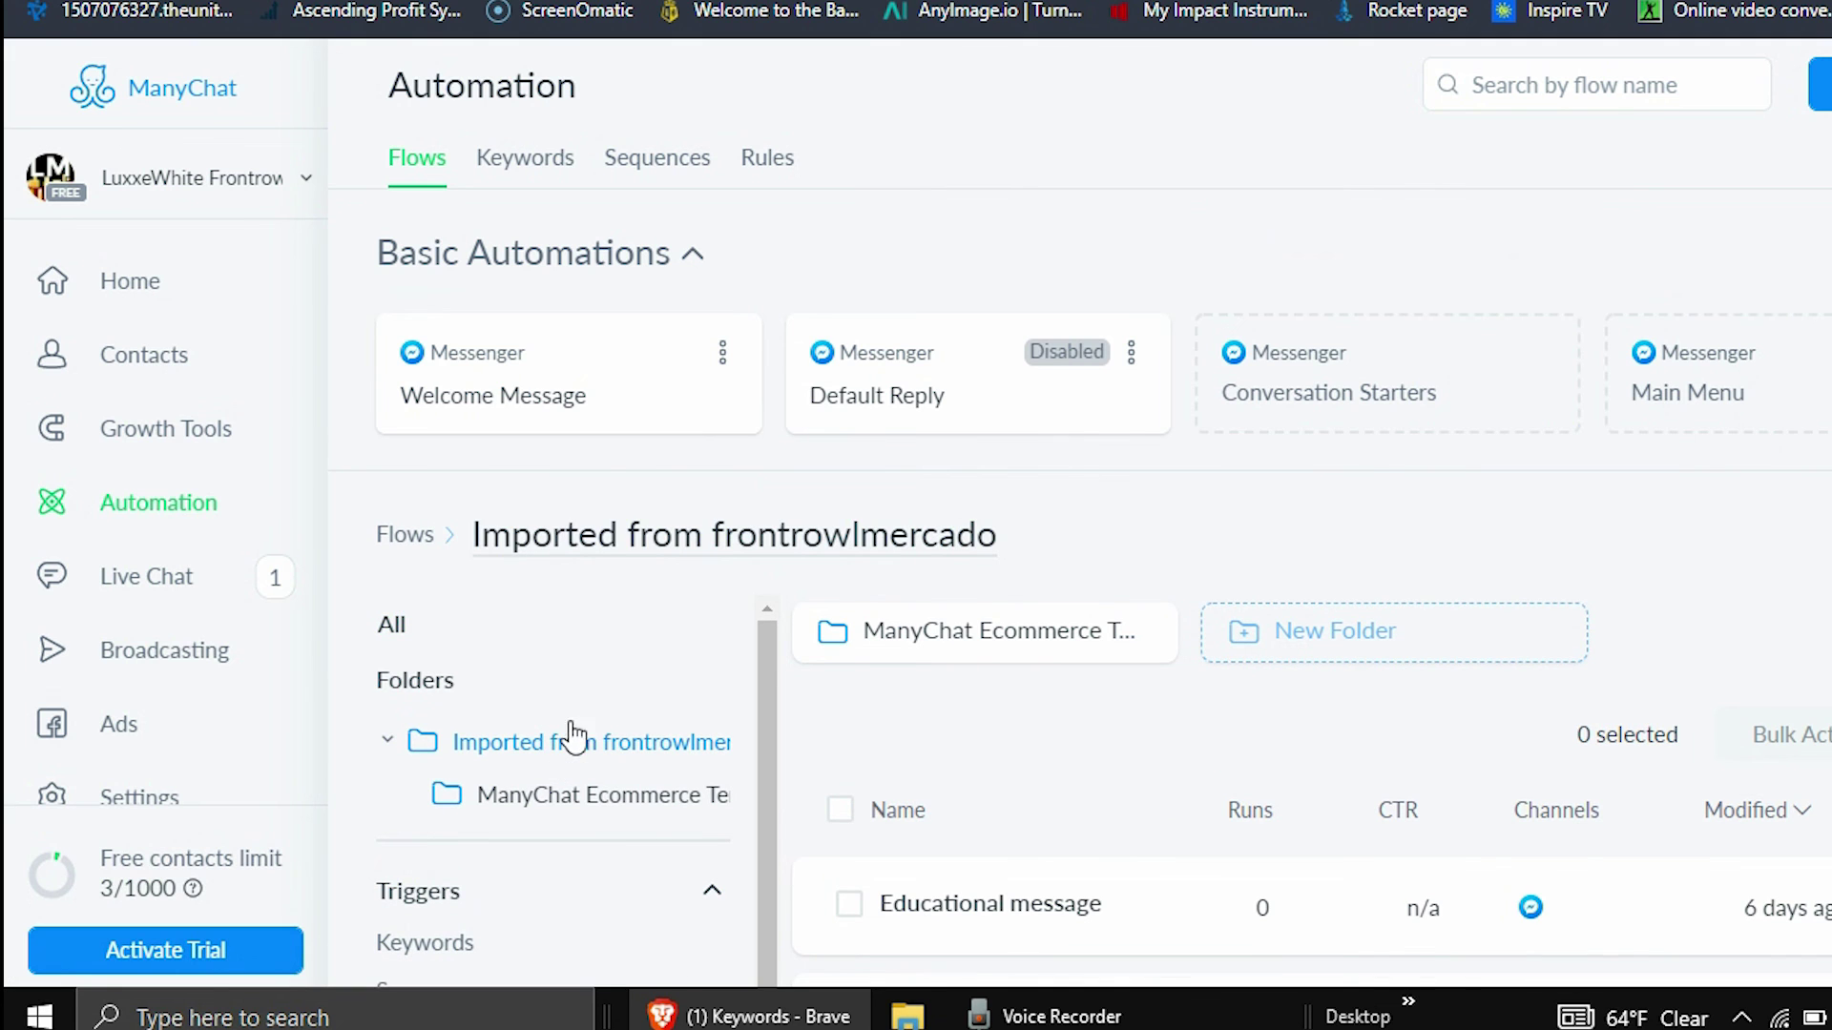
{"action": "scroll", "coordinate": [1527, 630], "scroll_direction": "down", "scroll_amount": 4}
{"action": "scroll", "coordinate": [1608, 618], "scroll_direction": "down", "scroll_amount": 8}
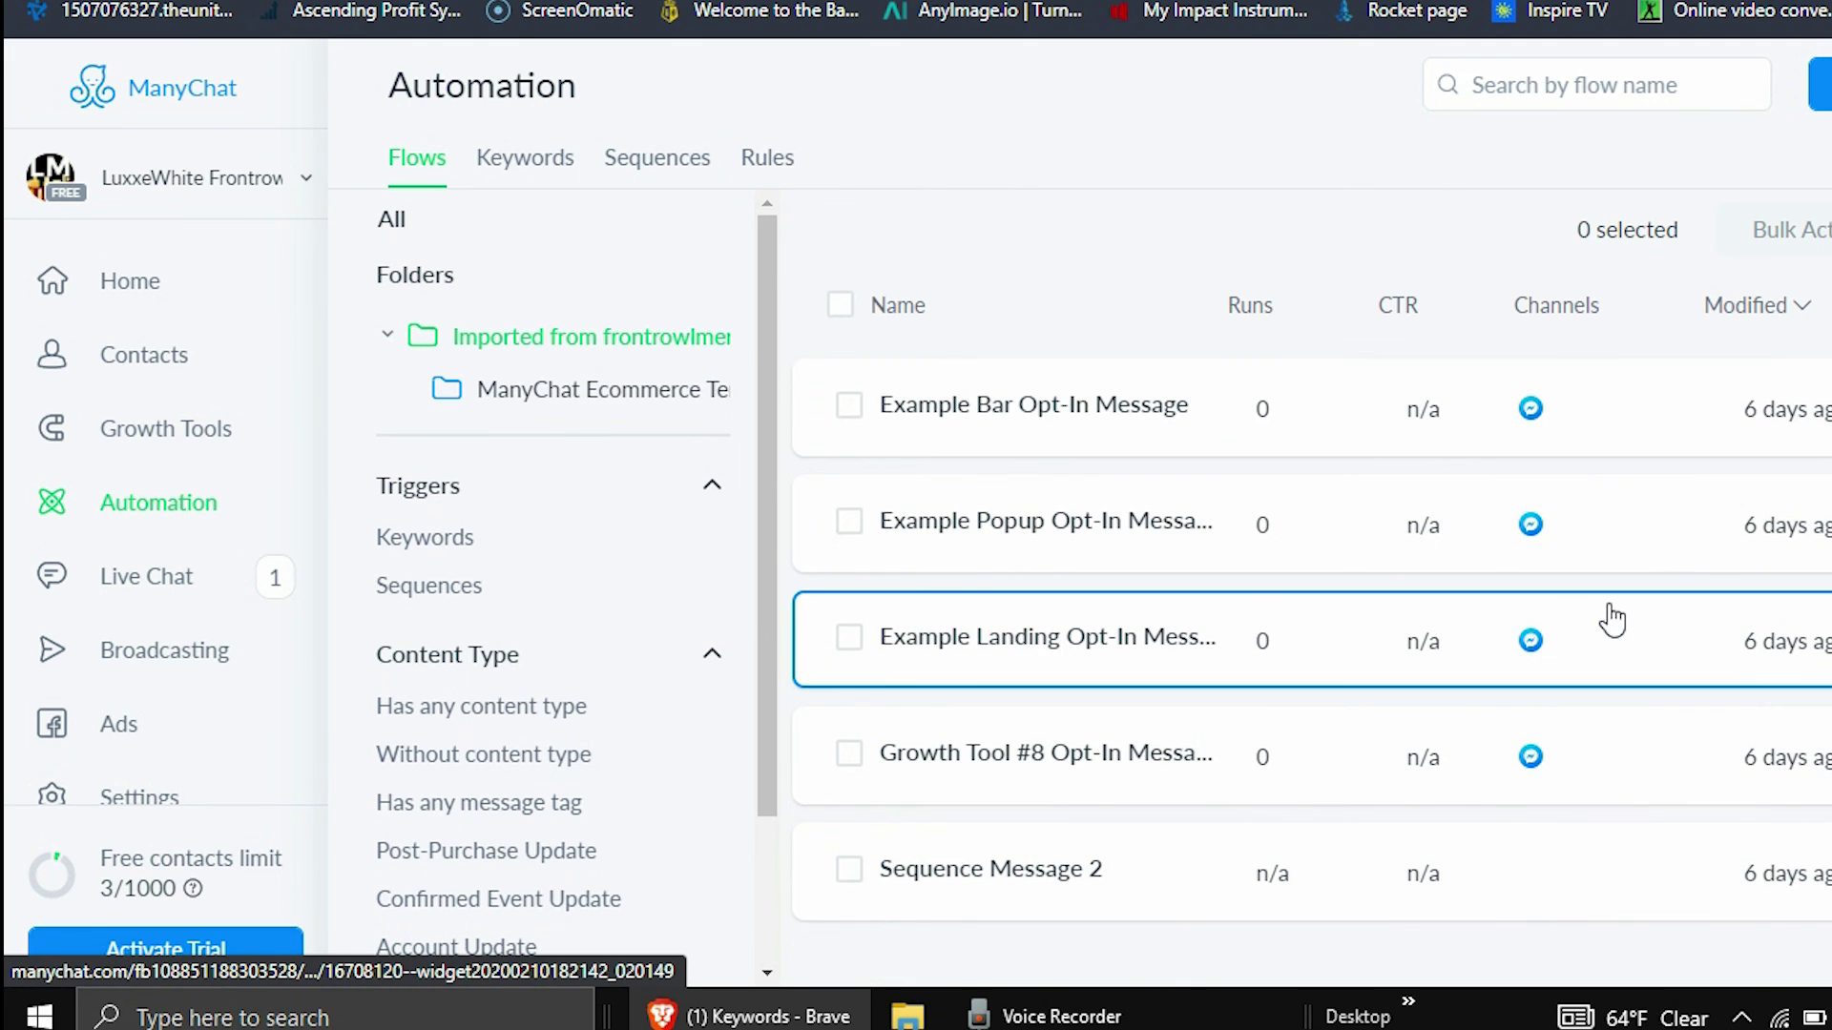
{"action": "scroll", "coordinate": [1618, 619], "scroll_direction": "up", "scroll_amount": 12}
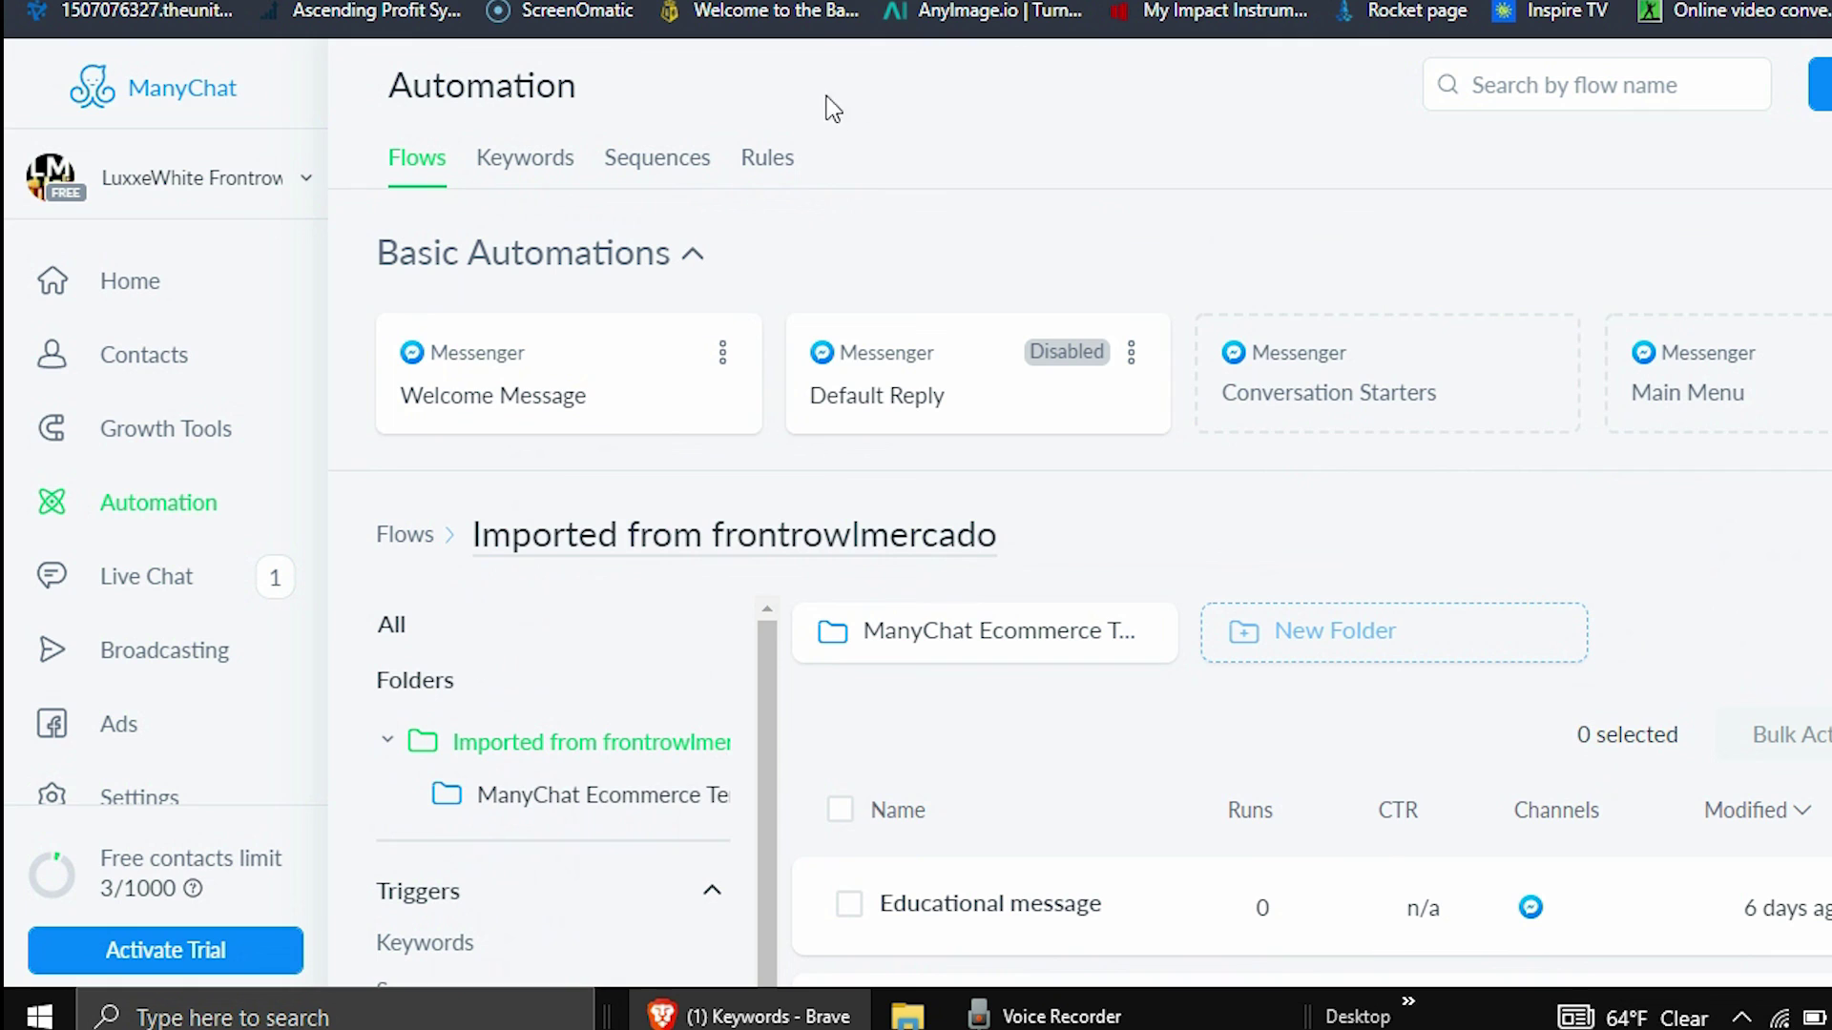